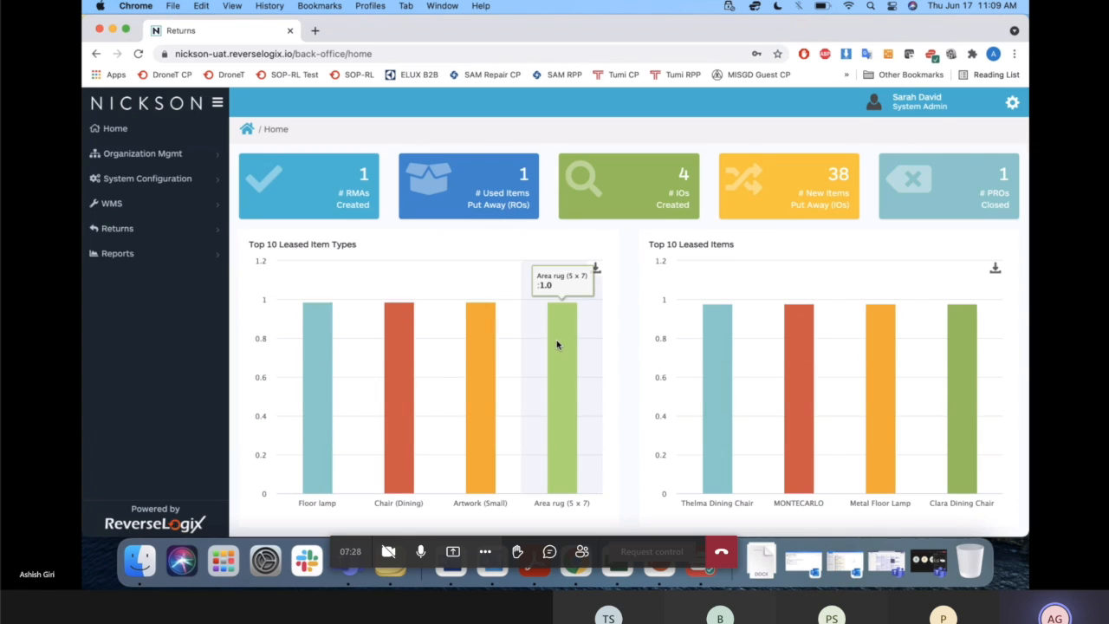
Open the details of the open procurement order for vendor Adesso Home in WMS.
click(152, 208)
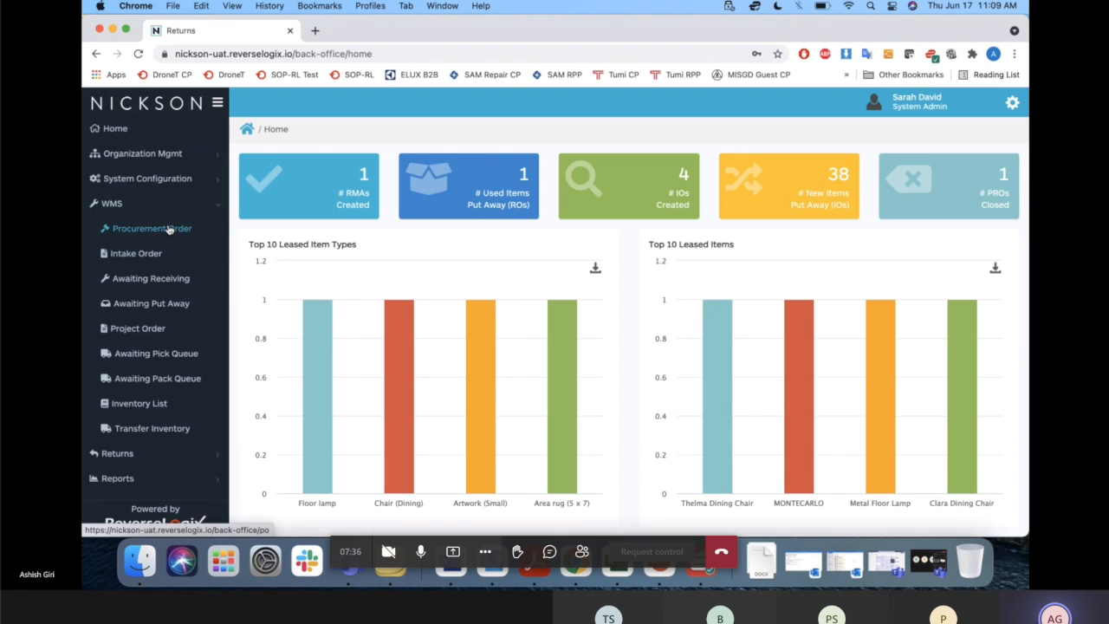
click(169, 228)
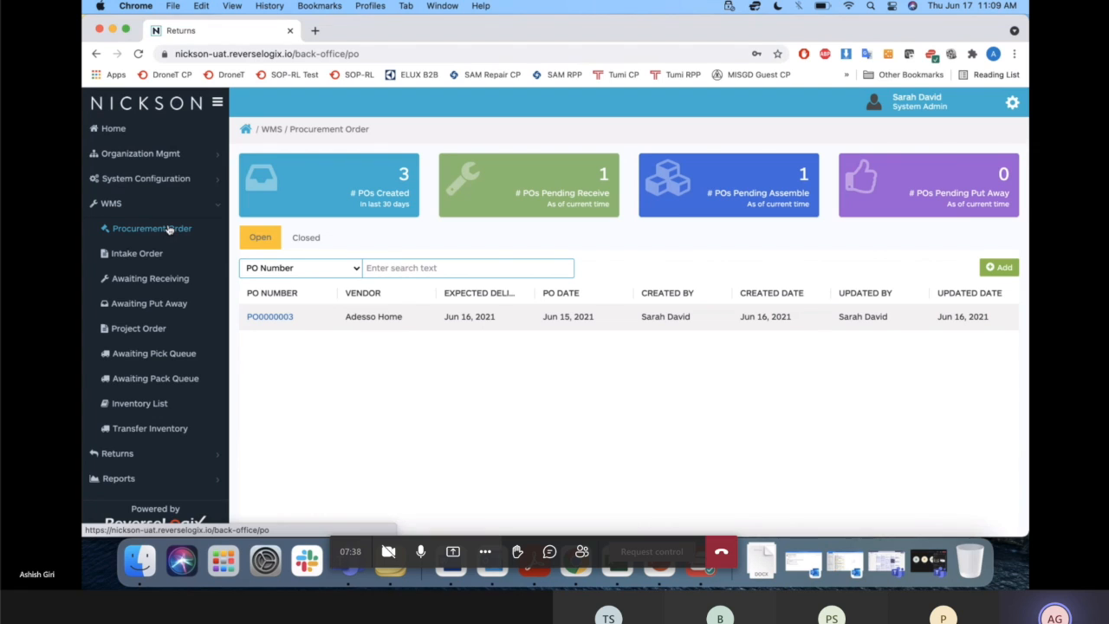
click(275, 319)
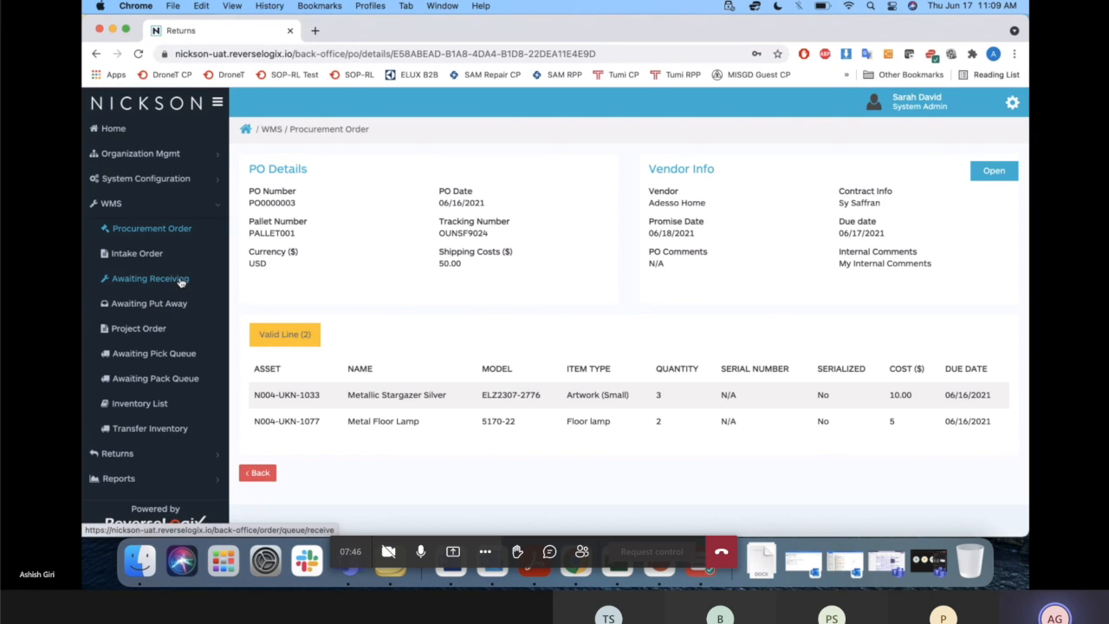
Open the received Furniture intake order and display its items awaiting assembly.
click(147, 257)
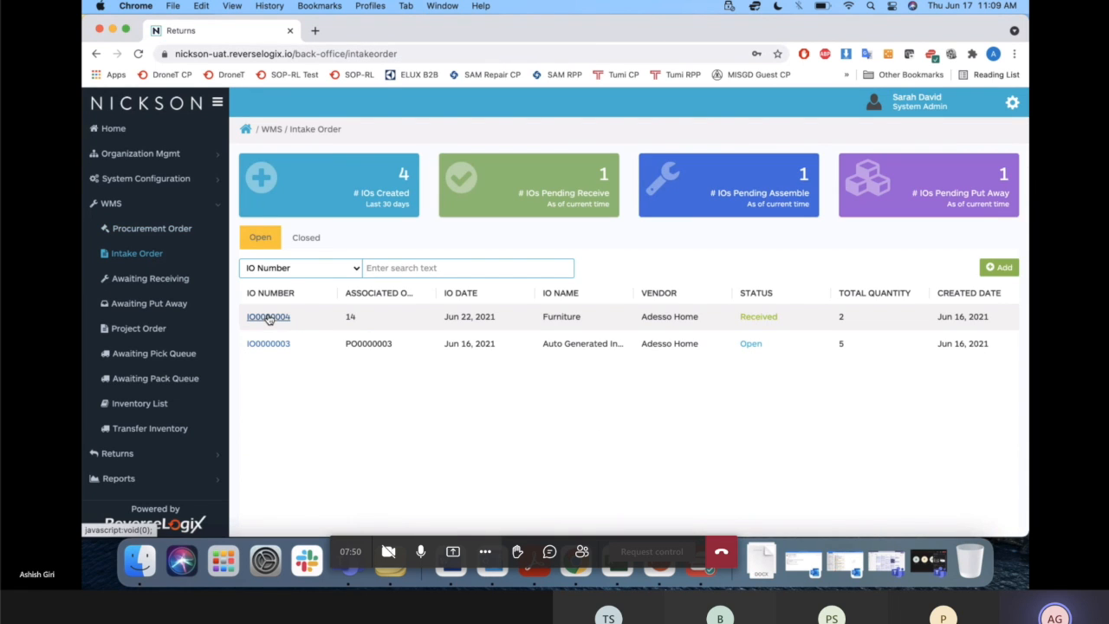
click(269, 317)
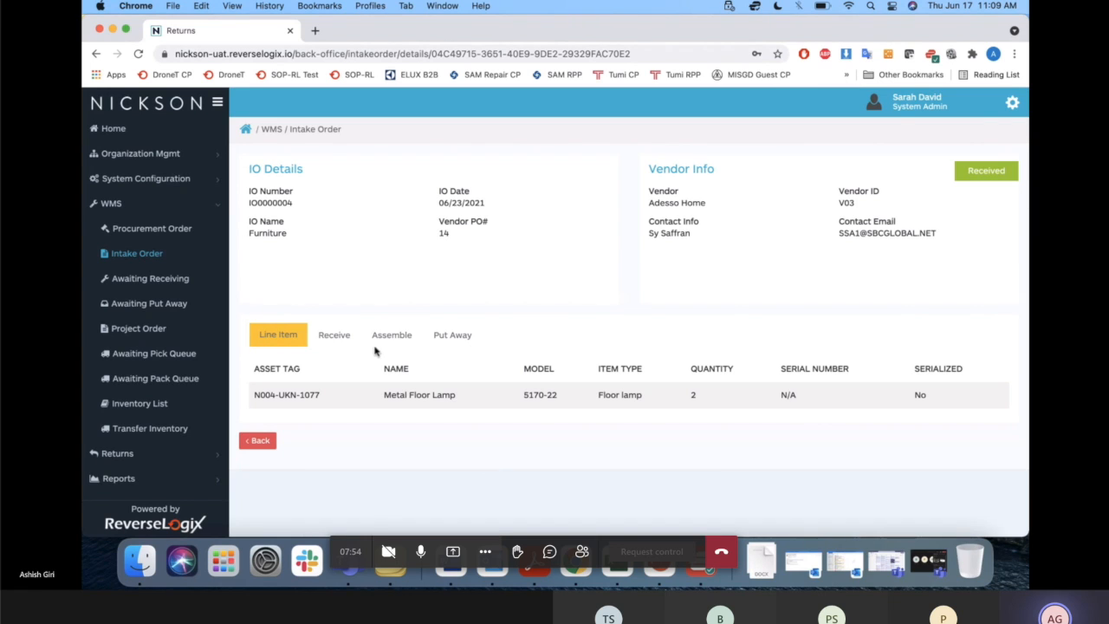
click(403, 338)
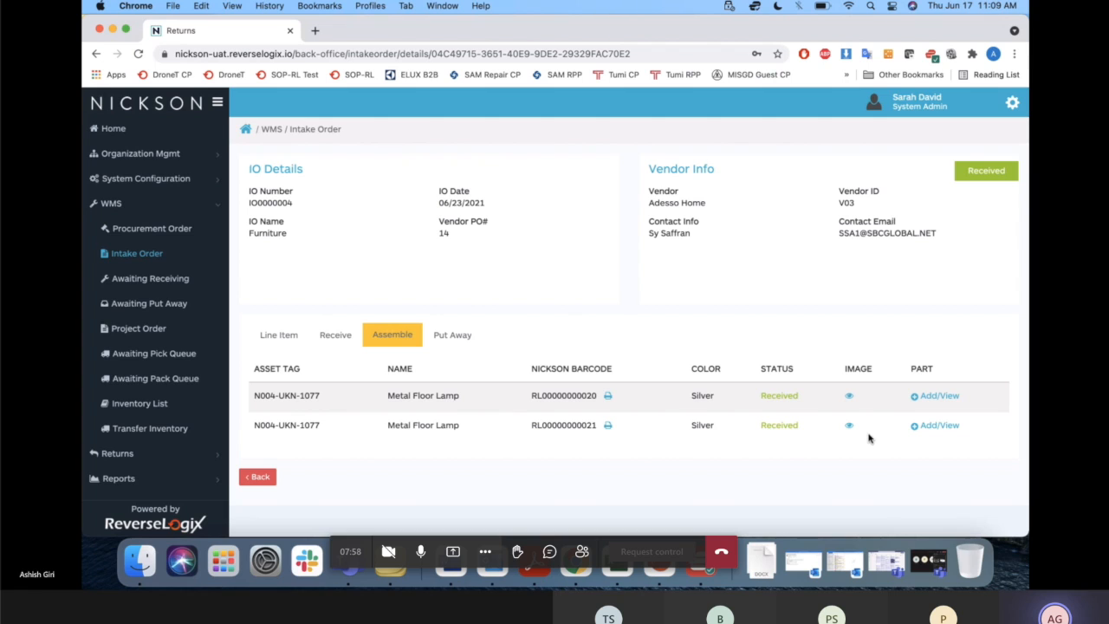
Highlight the vendor PO number alongside the intake order's line items, and expand the Metal Floor Lamp's receiving records.
key(super+Tab)
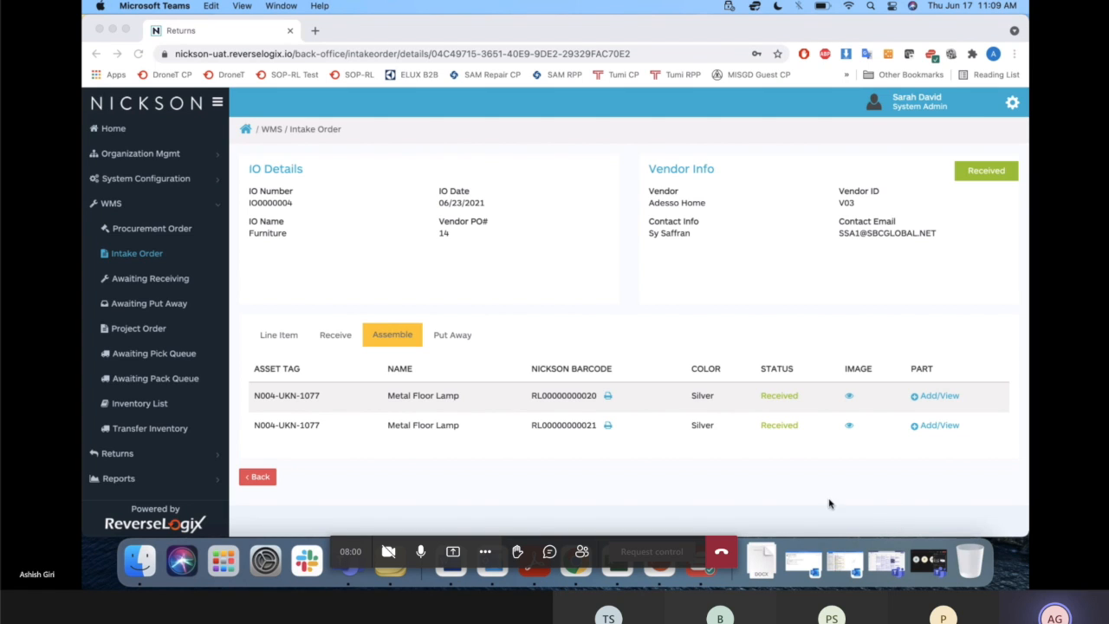
click(278, 339)
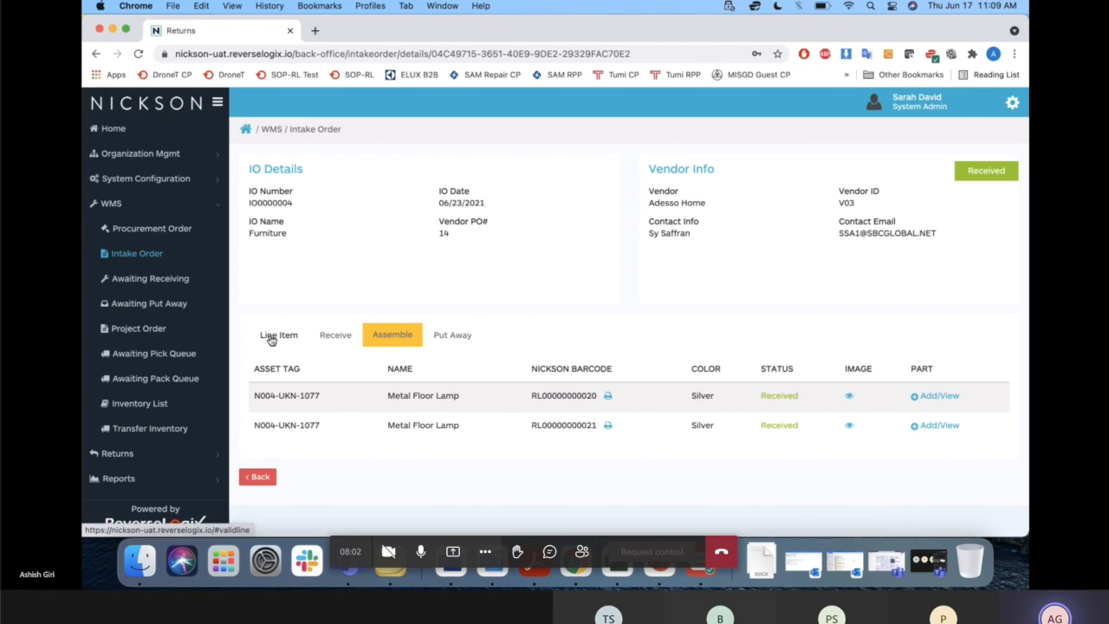
click(272, 338)
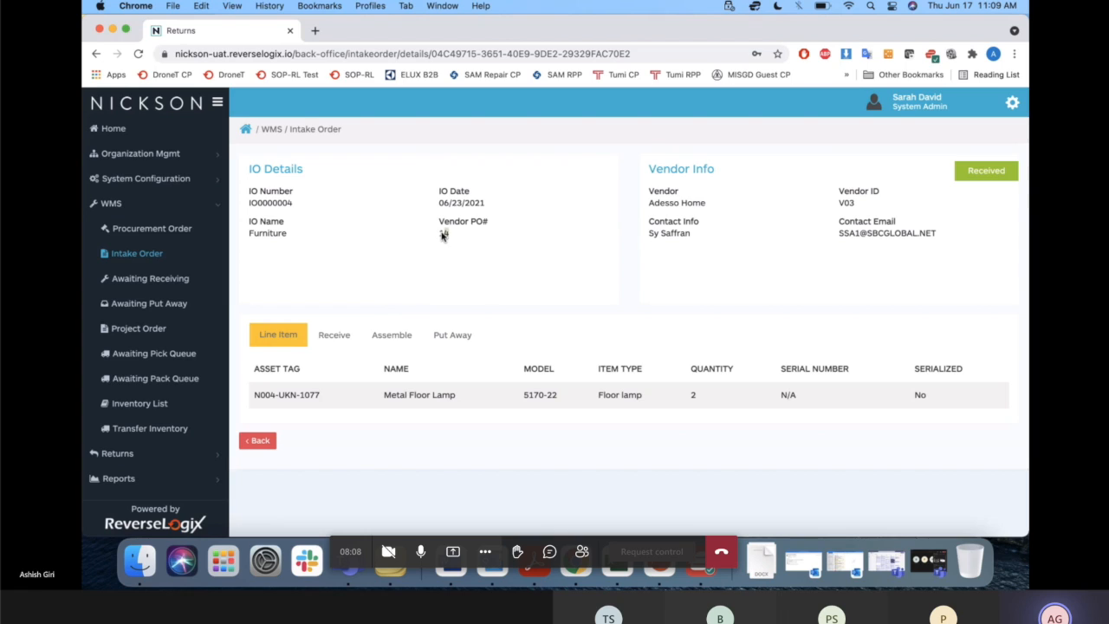
drag(440, 235, 474, 232)
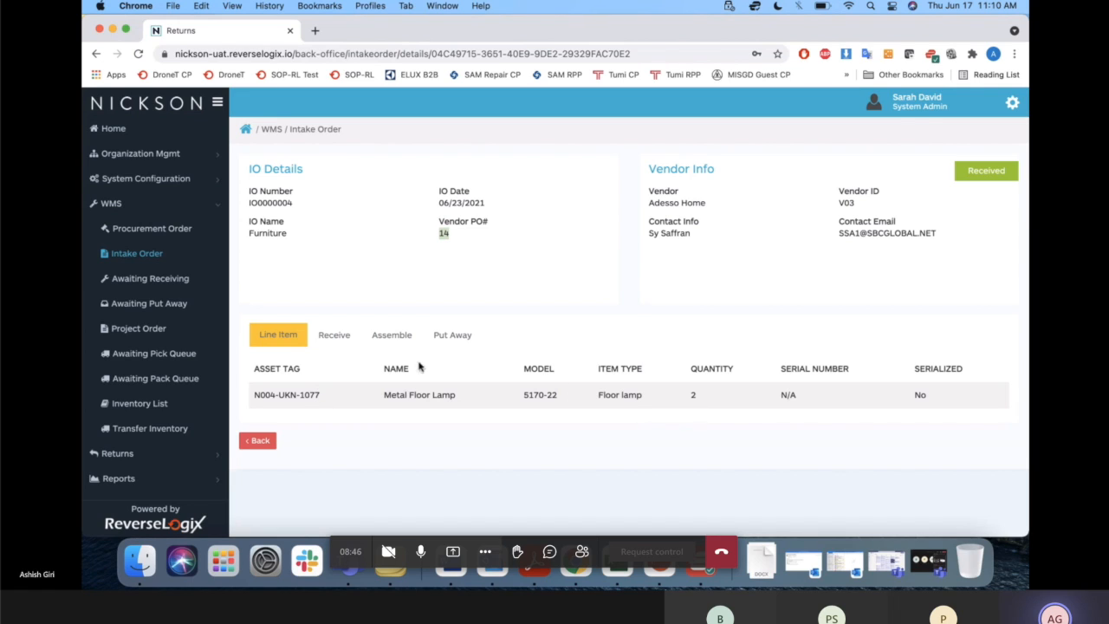
click(335, 338)
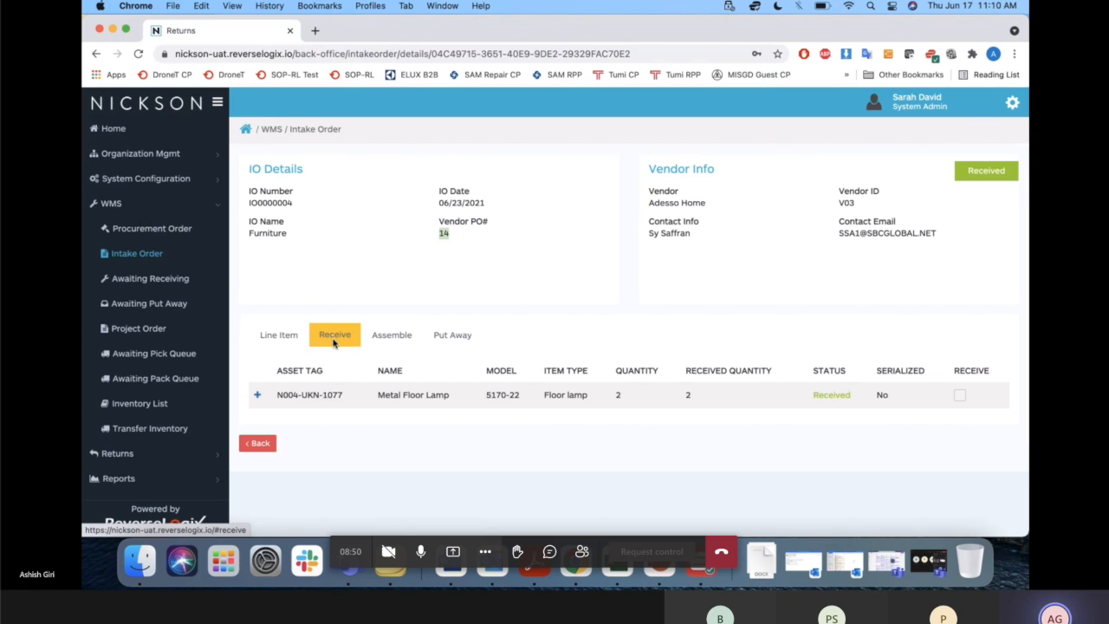
click(258, 396)
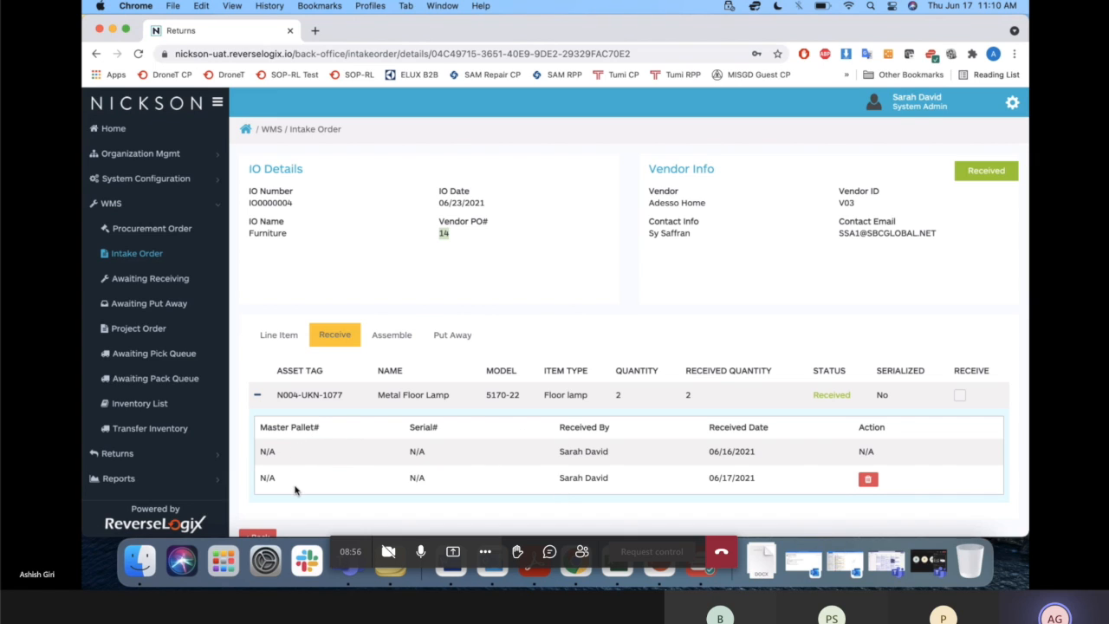
Upload FedEx Label.png to the part images of the first Metal Floor Lamp in the assembly list.
click(394, 337)
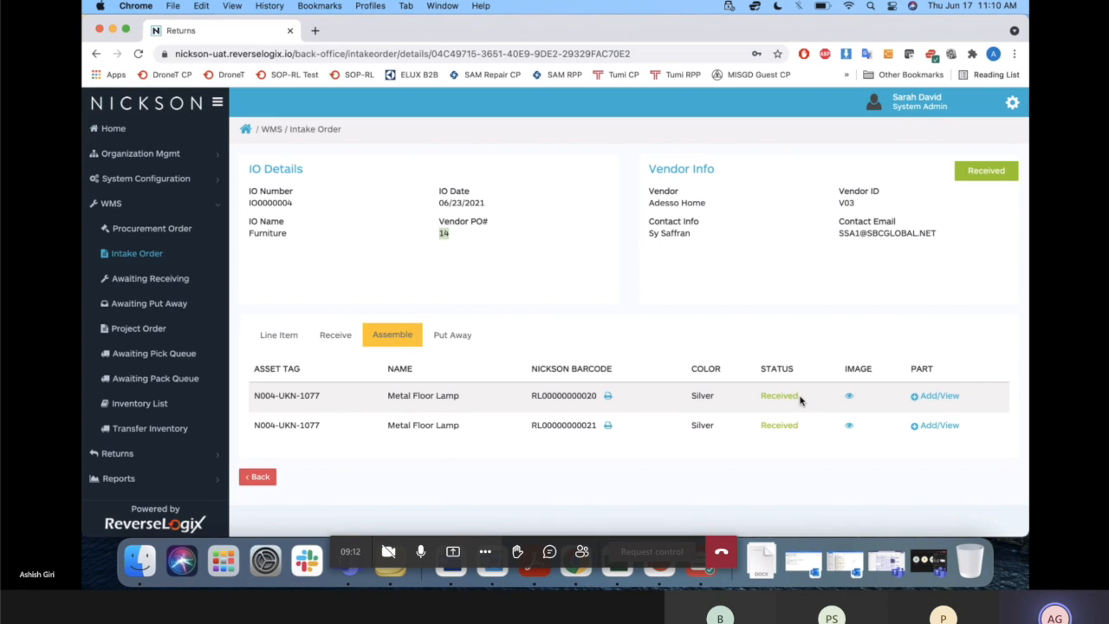
click(850, 397)
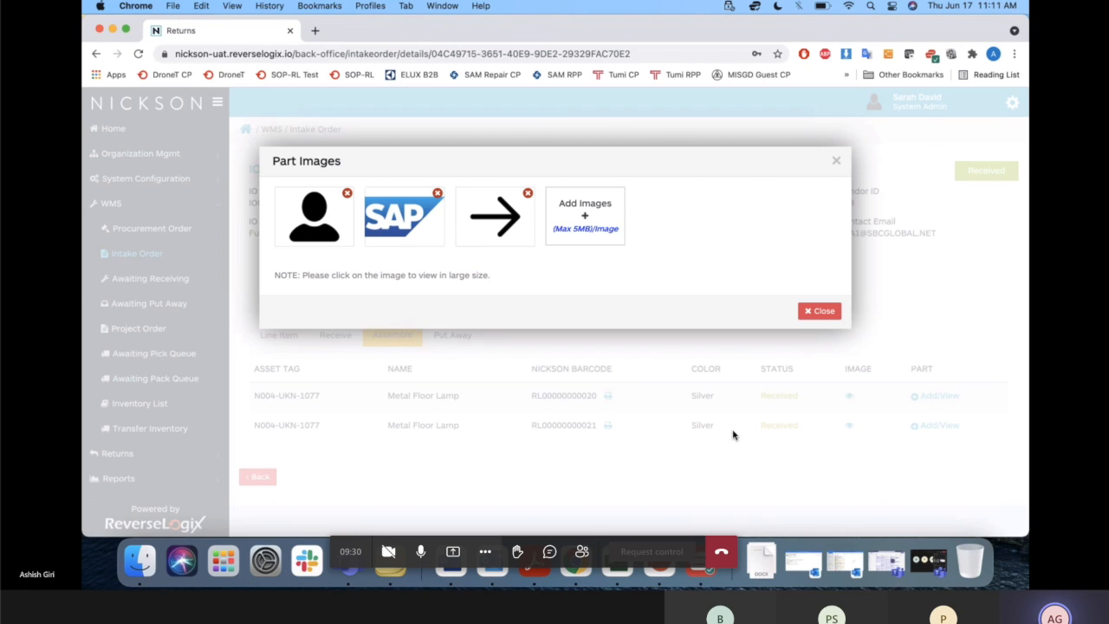
click(585, 221)
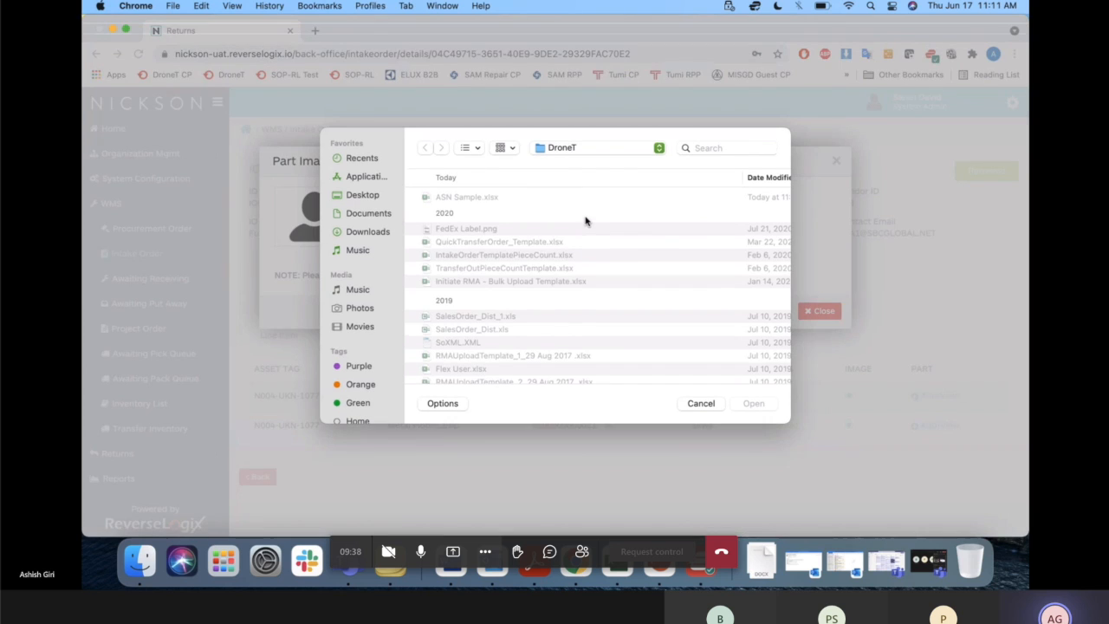
double_click(467, 229)
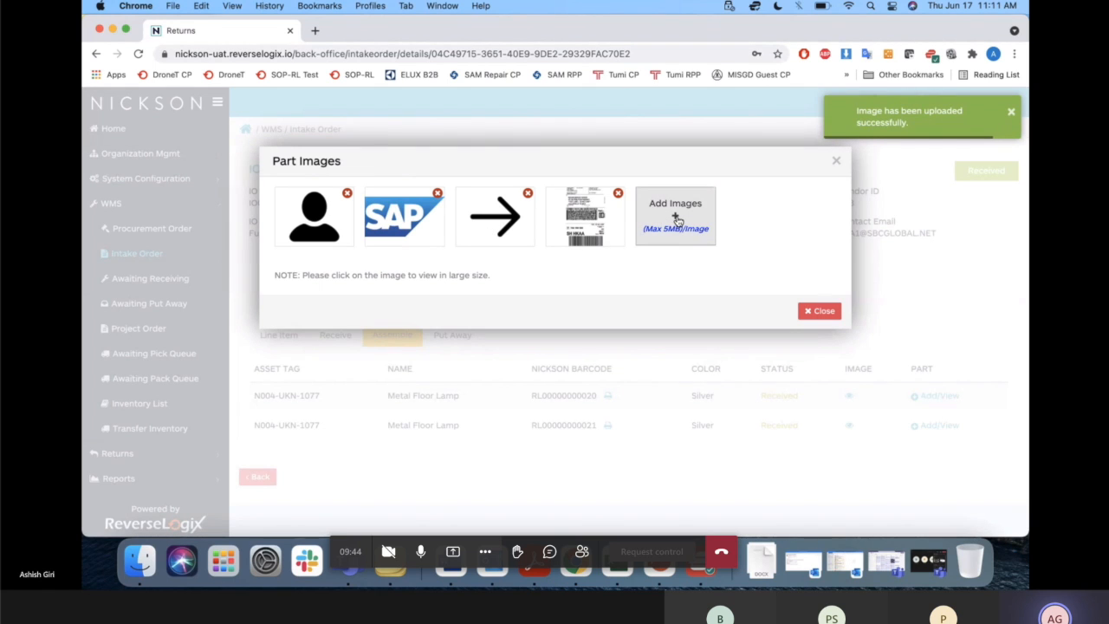
Add Mabe Damaged Dishwasher.jpg to the same lamp's part images and close the image dialog.
click(676, 219)
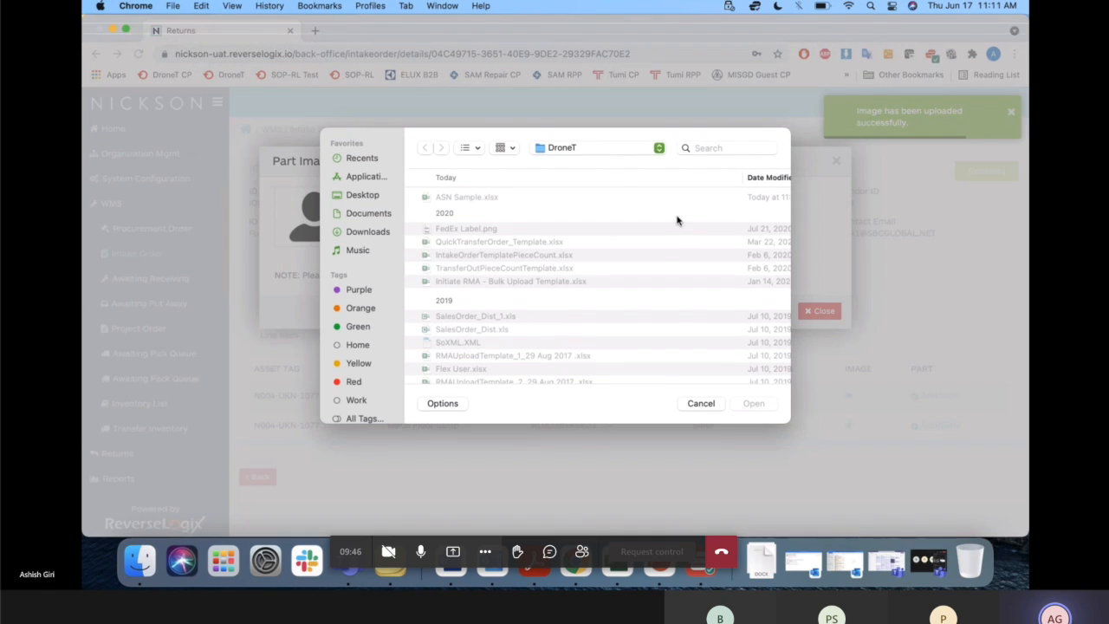
scroll(520, 316, down, 5)
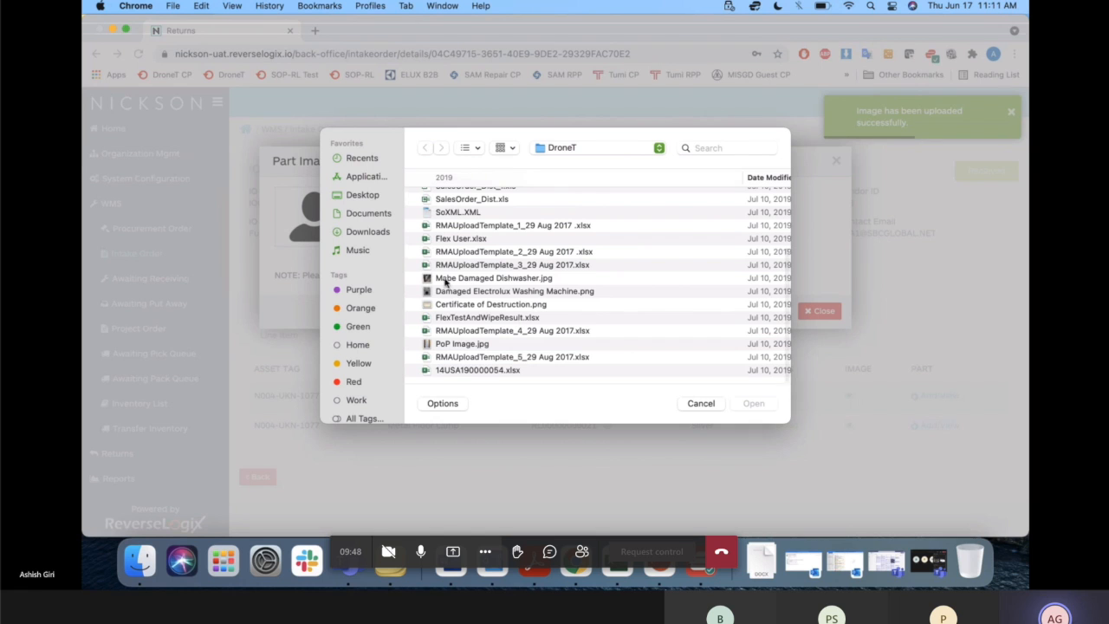
double_click(461, 278)
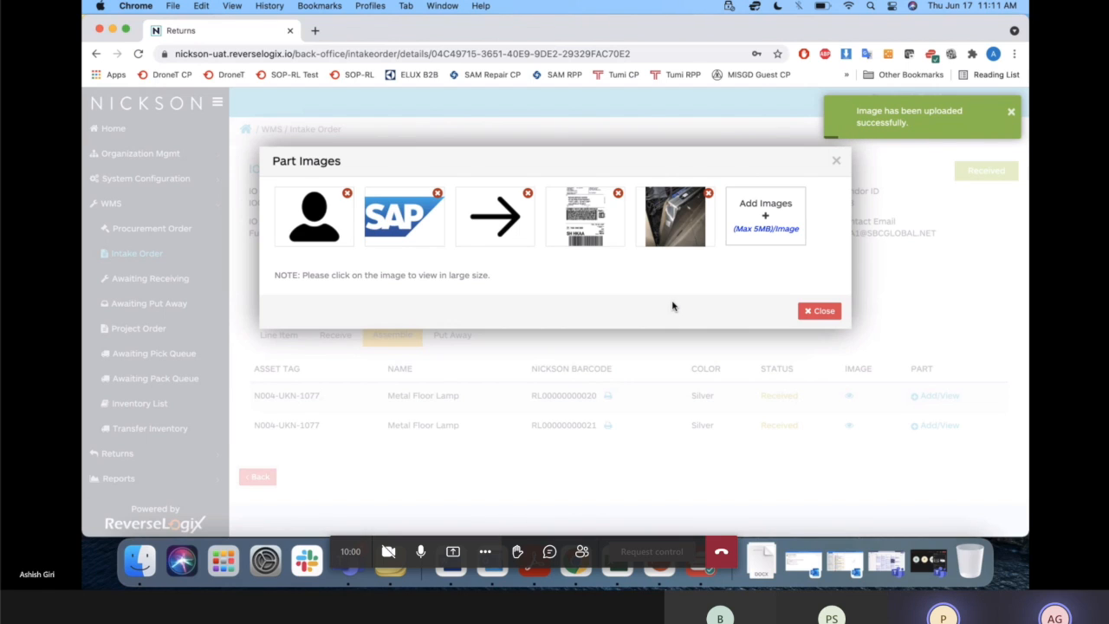
click(838, 161)
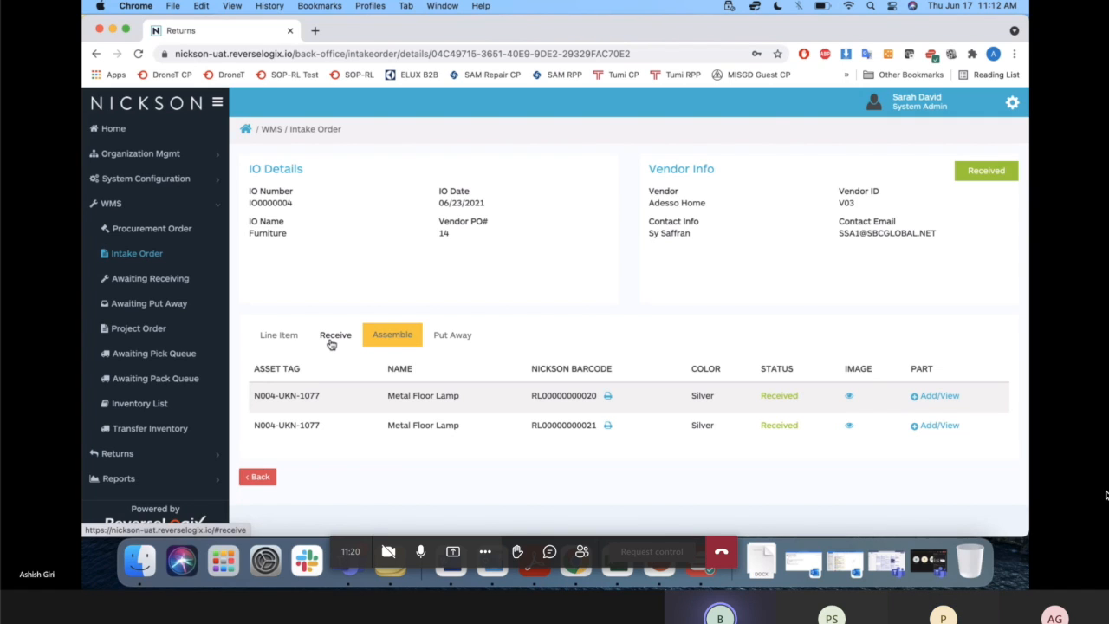
click(421, 554)
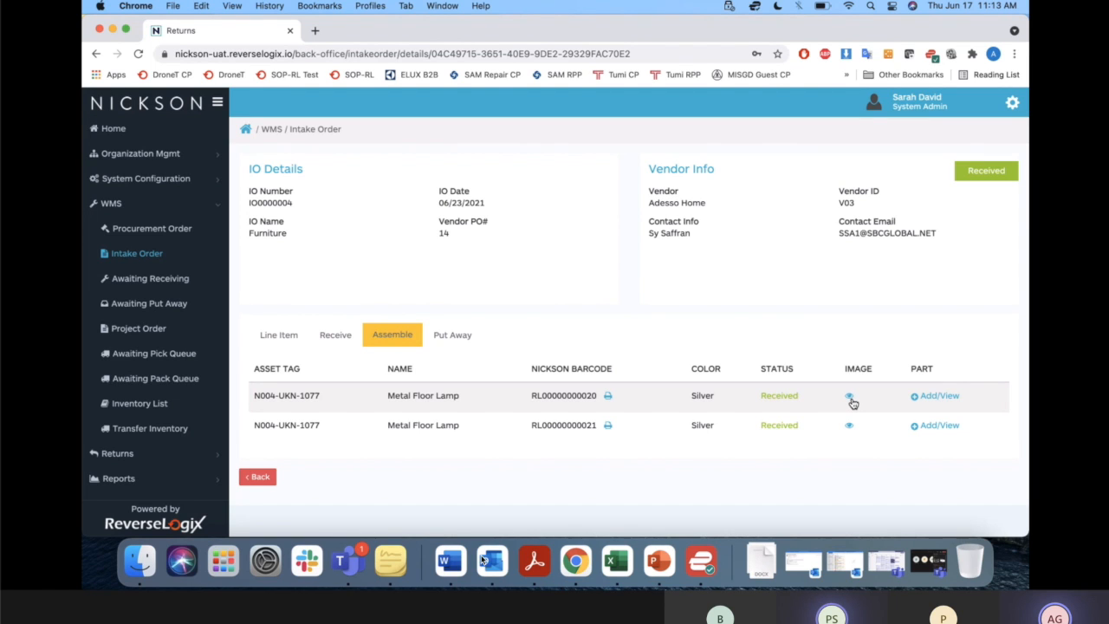
click(420, 551)
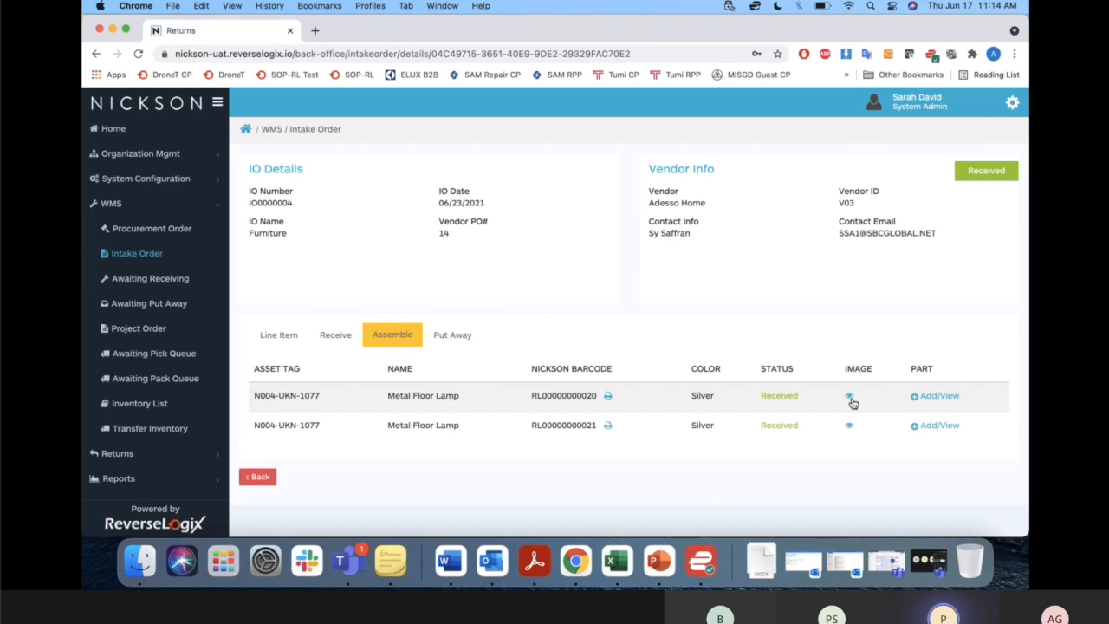
Shrink the browser window to examine how the intake order page adapts, and restore the window to its original size.
drag(1028, 369, 708, 357)
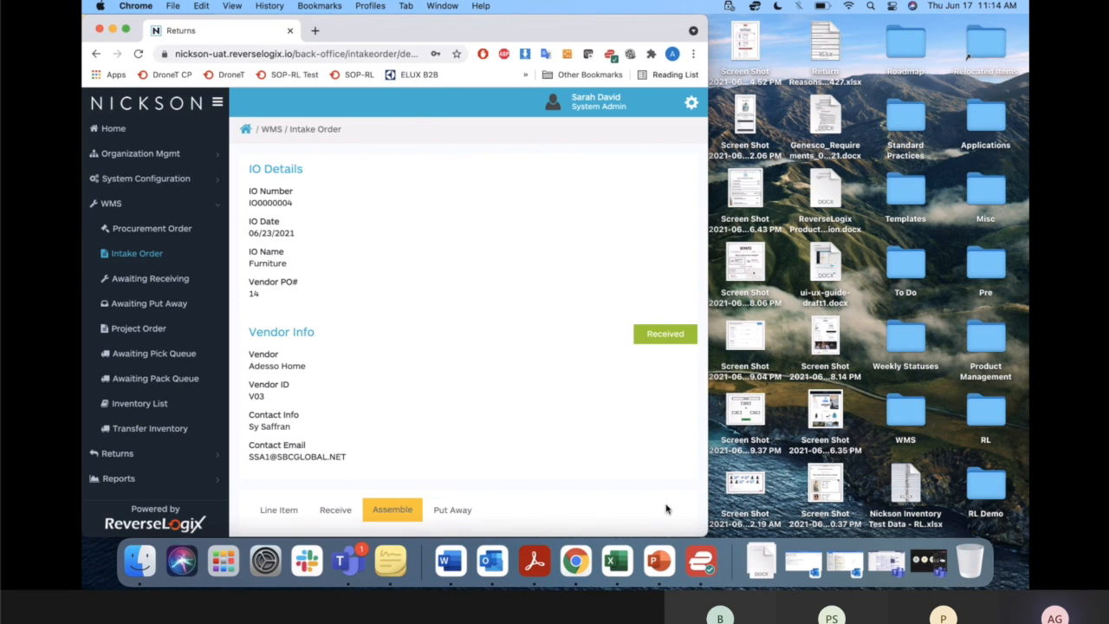
drag(699, 532, 753, 404)
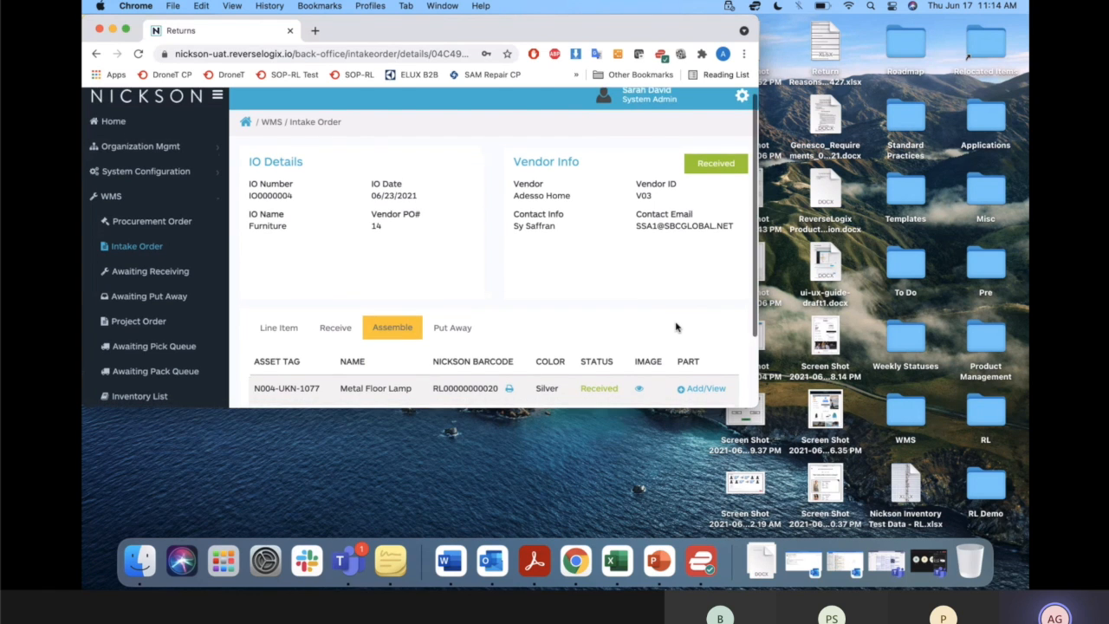
scroll(676, 327, down, 3)
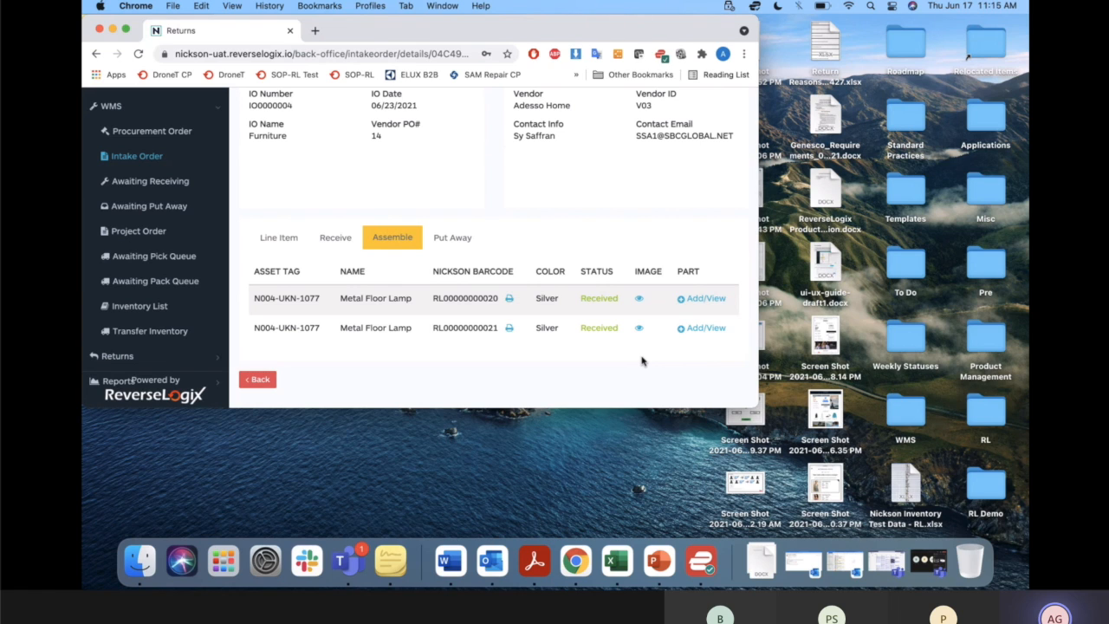
scroll(642, 361, up, 3)
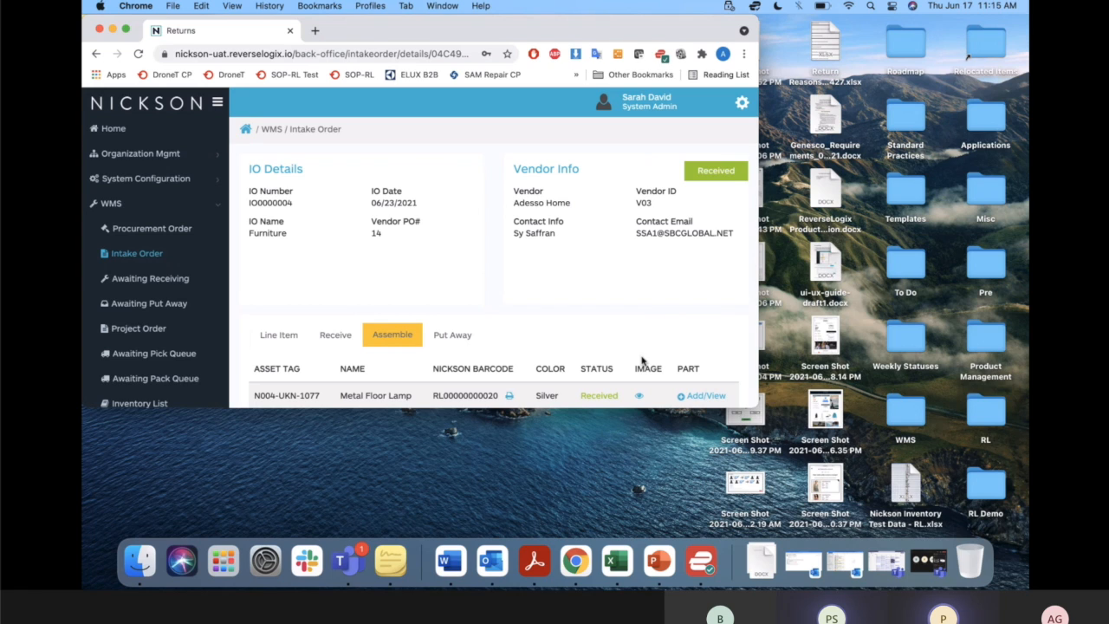
drag(758, 407, 1026, 537)
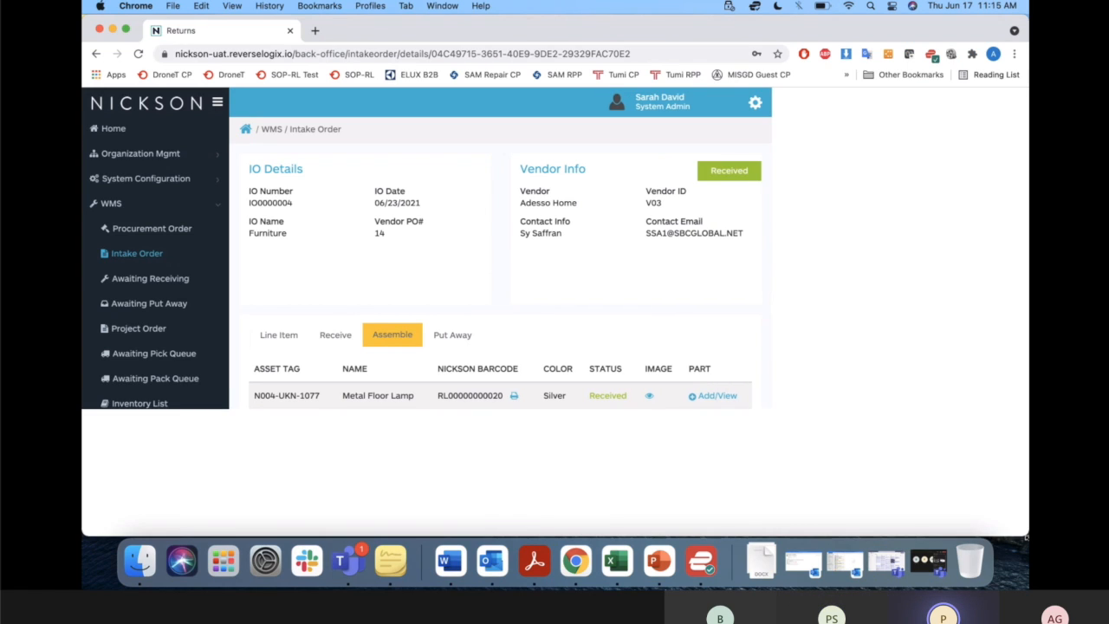
click(957, 520)
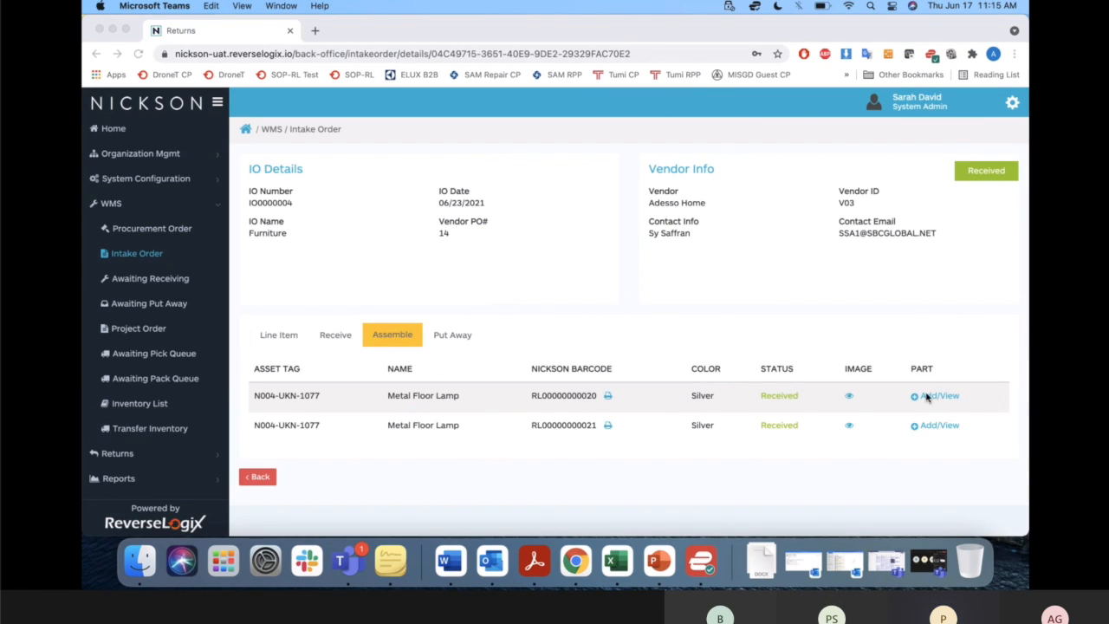
Switch to the user flows PDF in Acrobat Reader and highlight the question about bulk scanning and location scanning.
key(ctrl+Up)
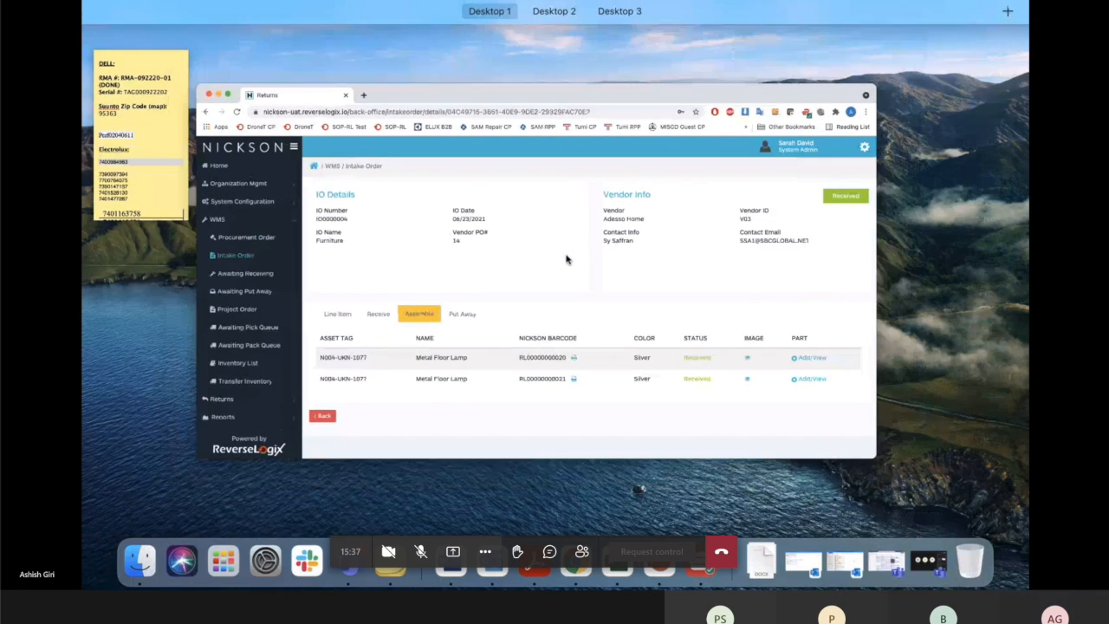
click(572, 315)
key(ctrl+Right)
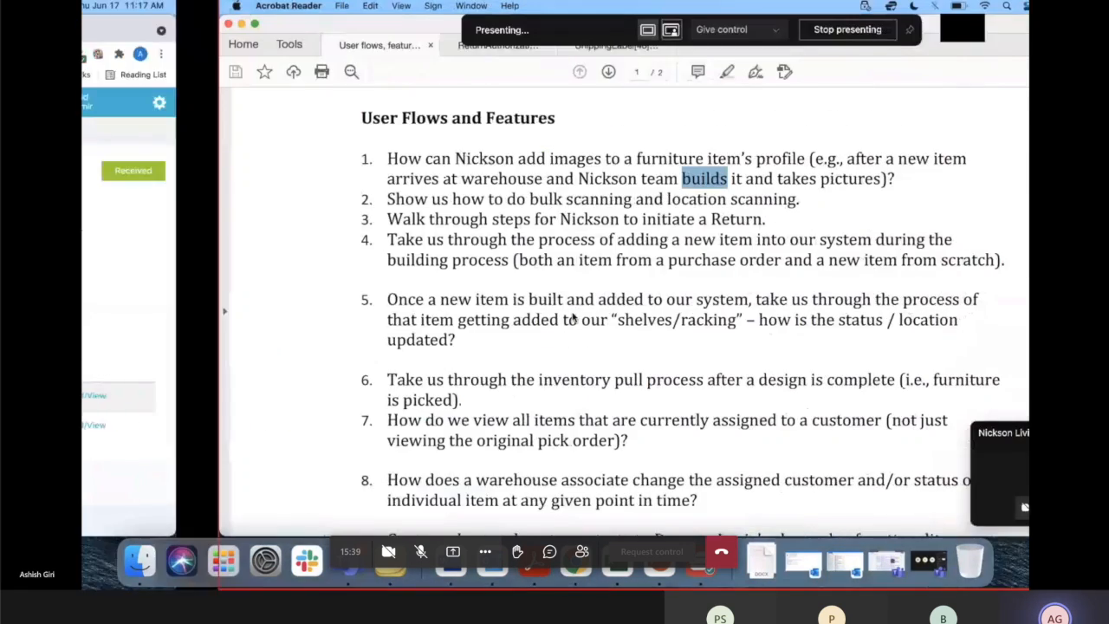
click(500, 180)
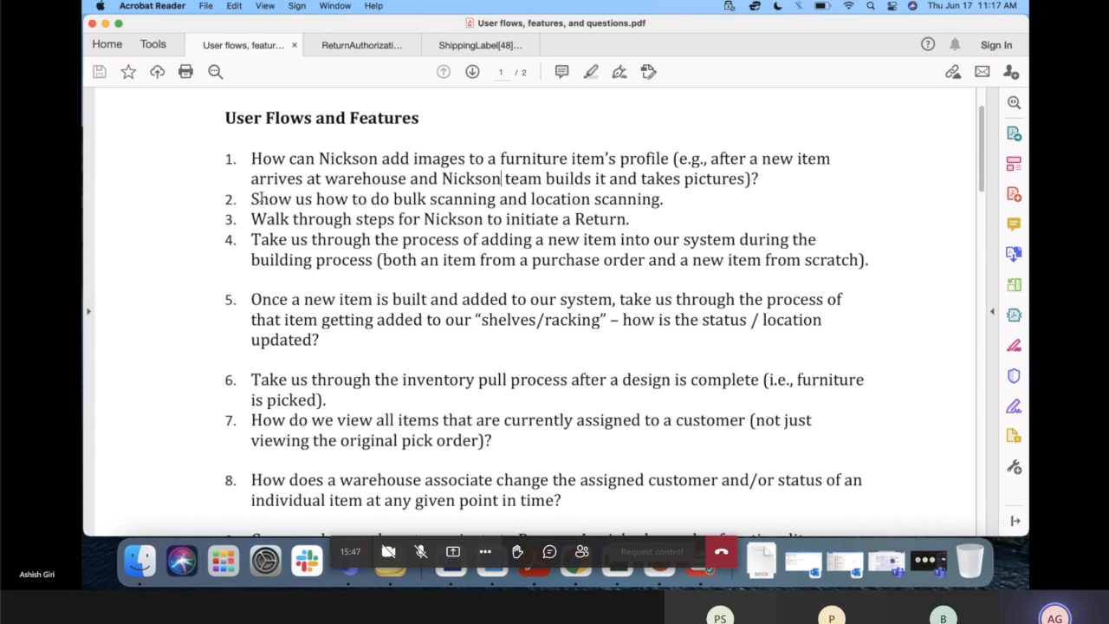
drag(250, 199, 502, 201)
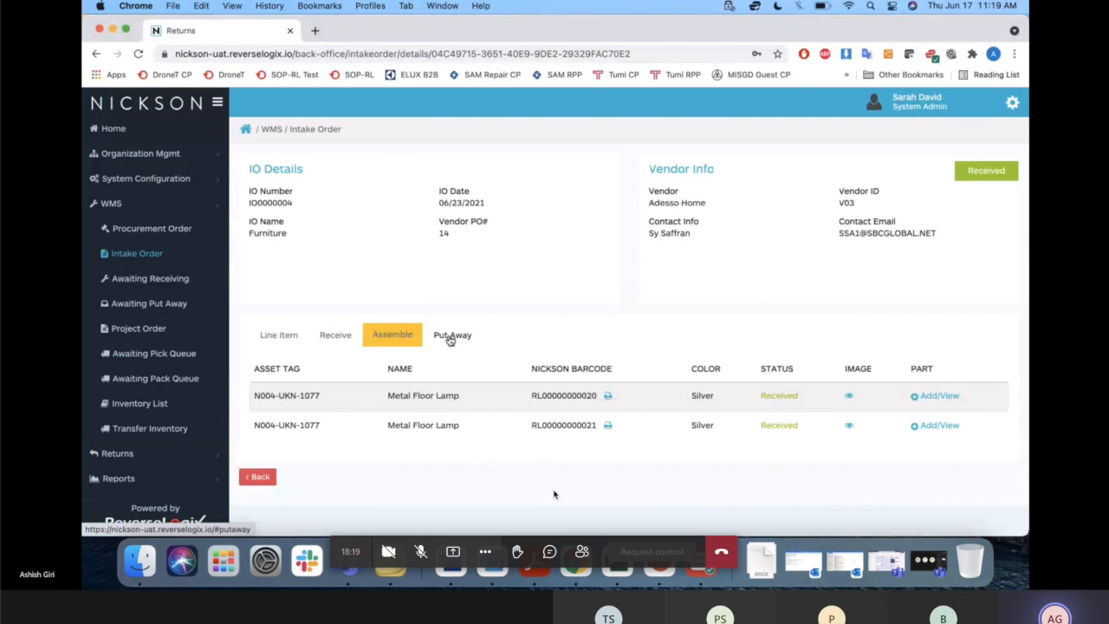
Show the intake order's put away list and select both Metal Floor Lamps for put away.
click(450, 338)
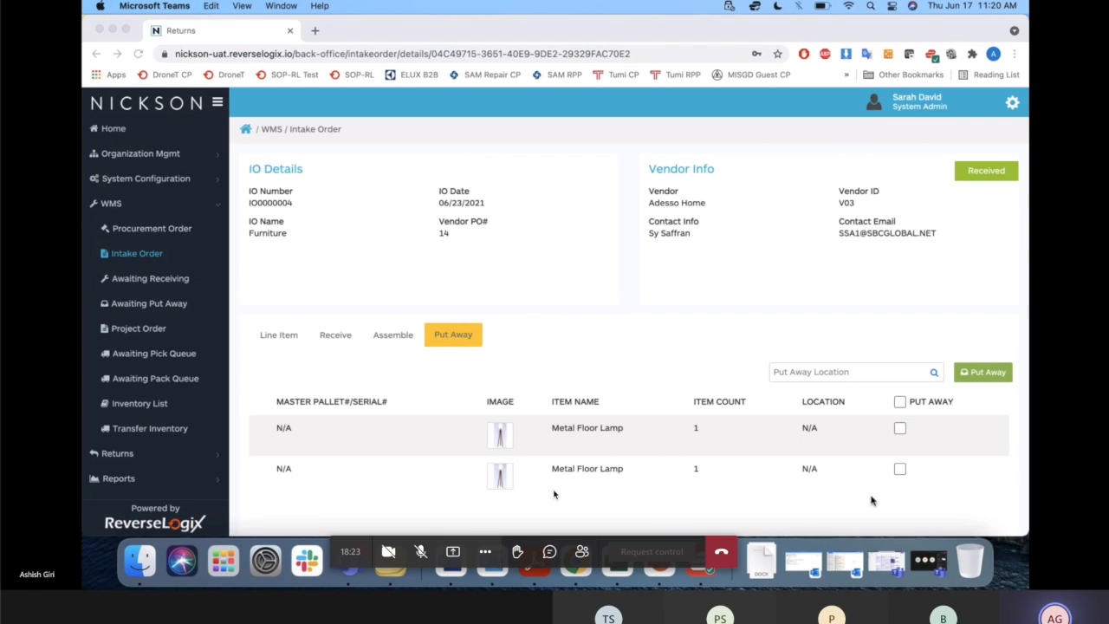
scroll(849, 431, down, 2)
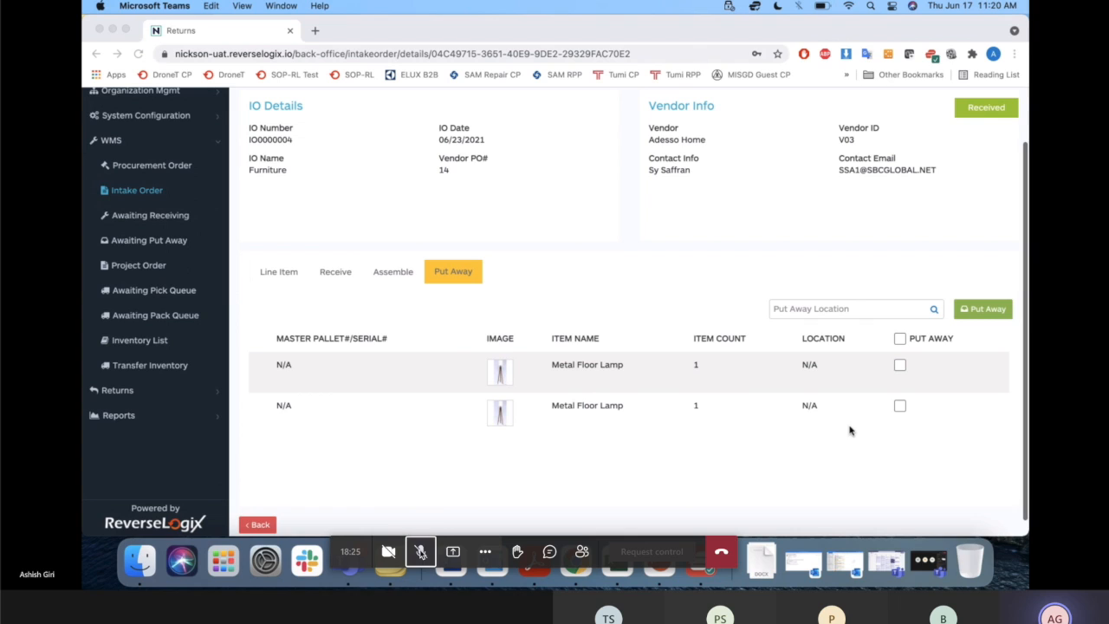
click(901, 338)
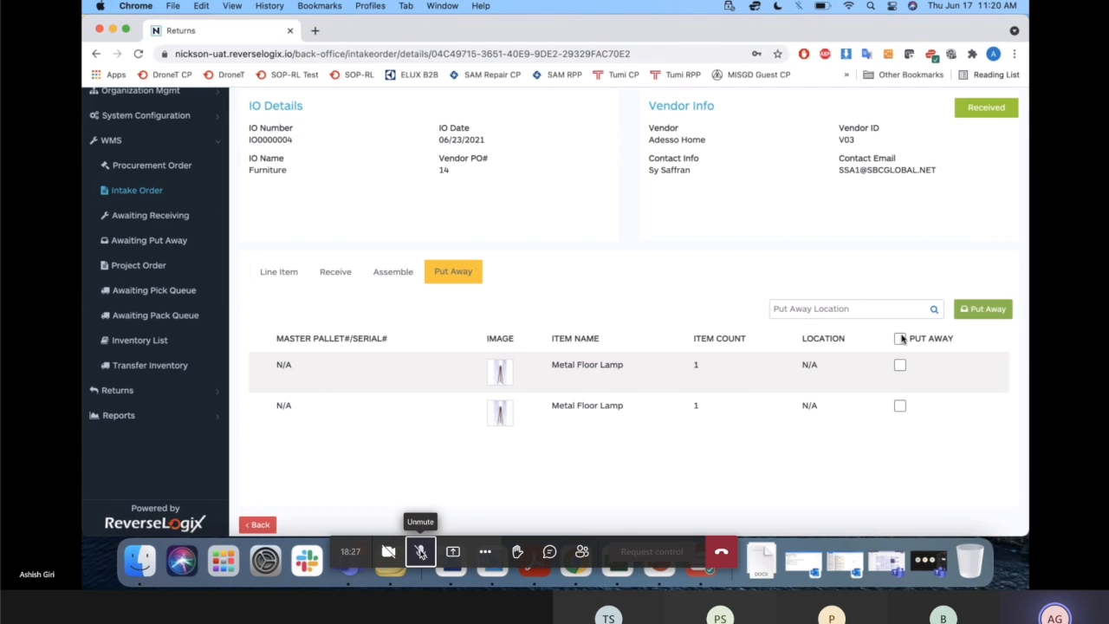
click(900, 339)
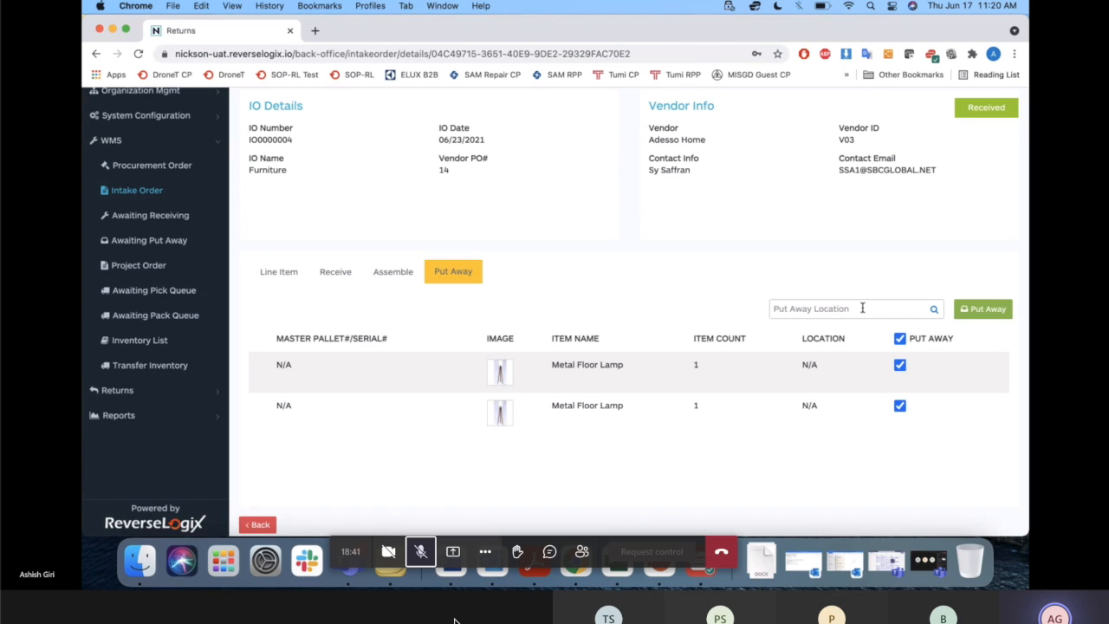
Raise the computer's sound volume to maximum.
key(XF86AudioRaiseVolume)
key(XF86AudioRaiseVolume)
key(XF86AudioRaiseVolume)
key(XF86AudioRaiseVolume)
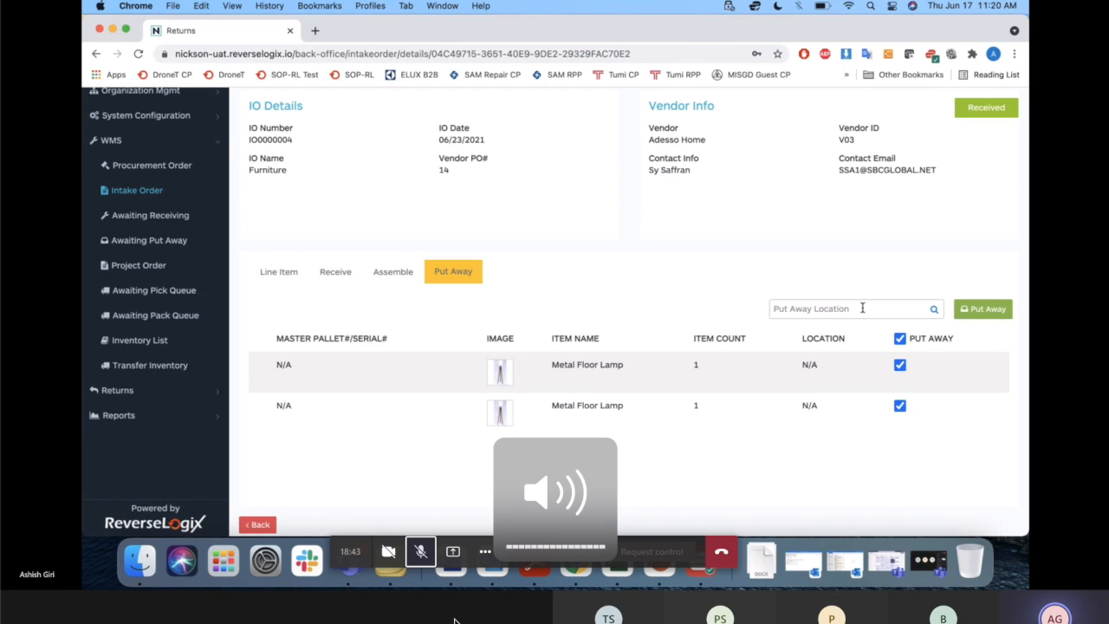
Examine the put away location picker with its facility choices and bin grid, and close it without picking a bin.
click(861, 309)
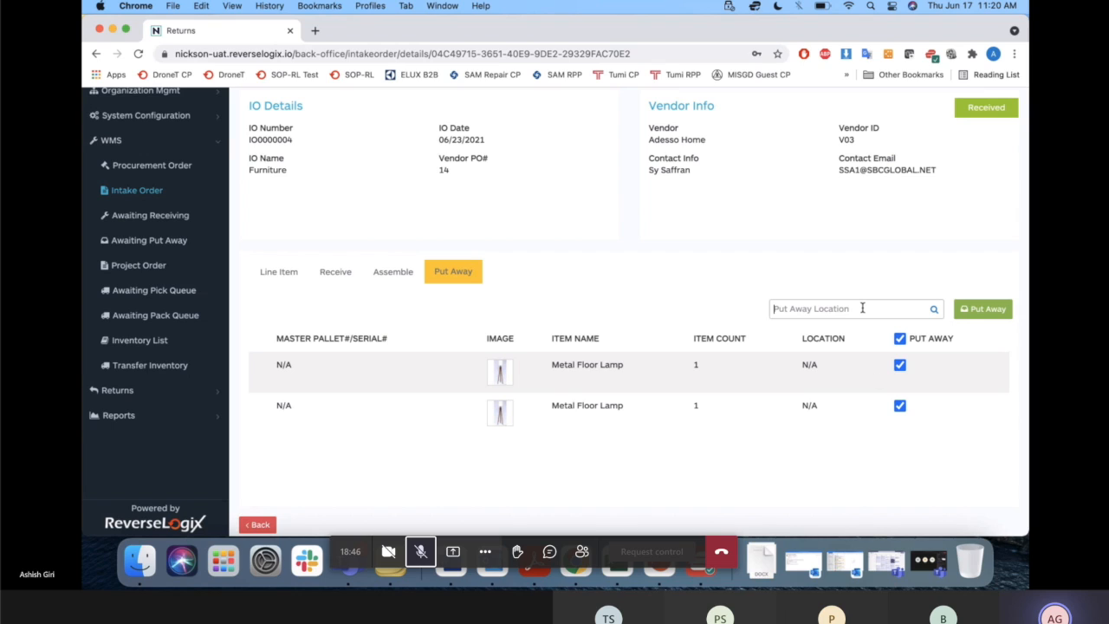
click(934, 311)
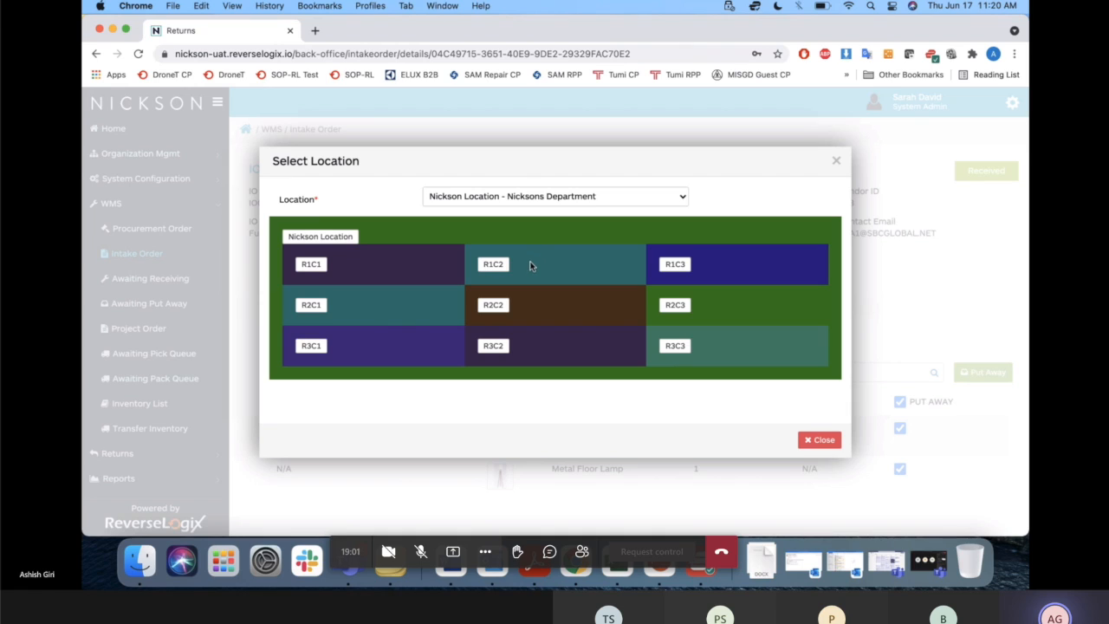
click(588, 198)
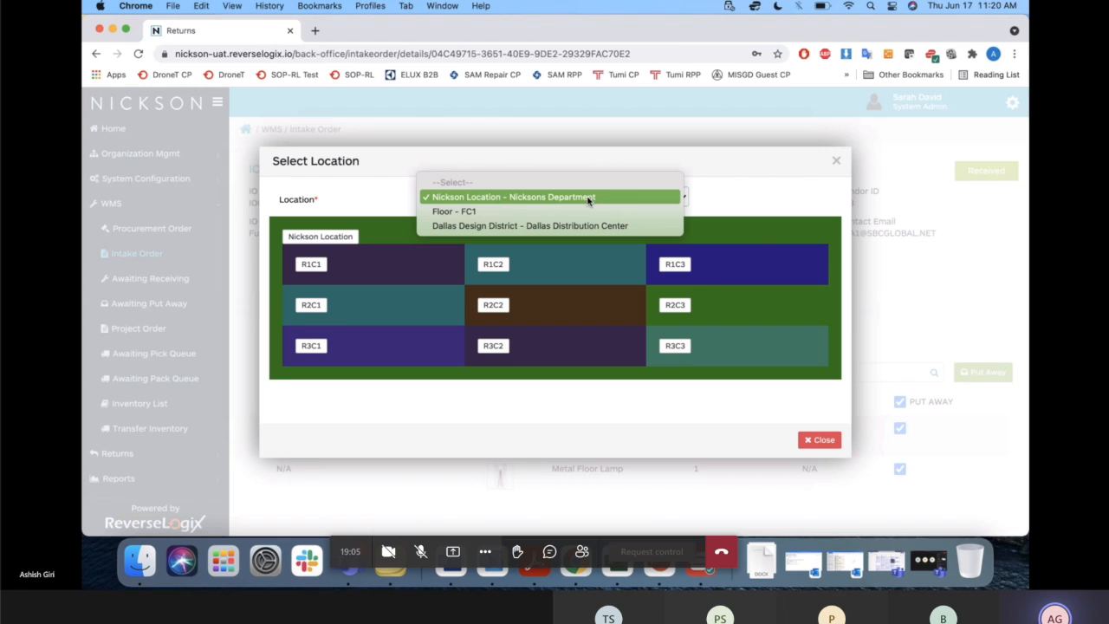
click(588, 198)
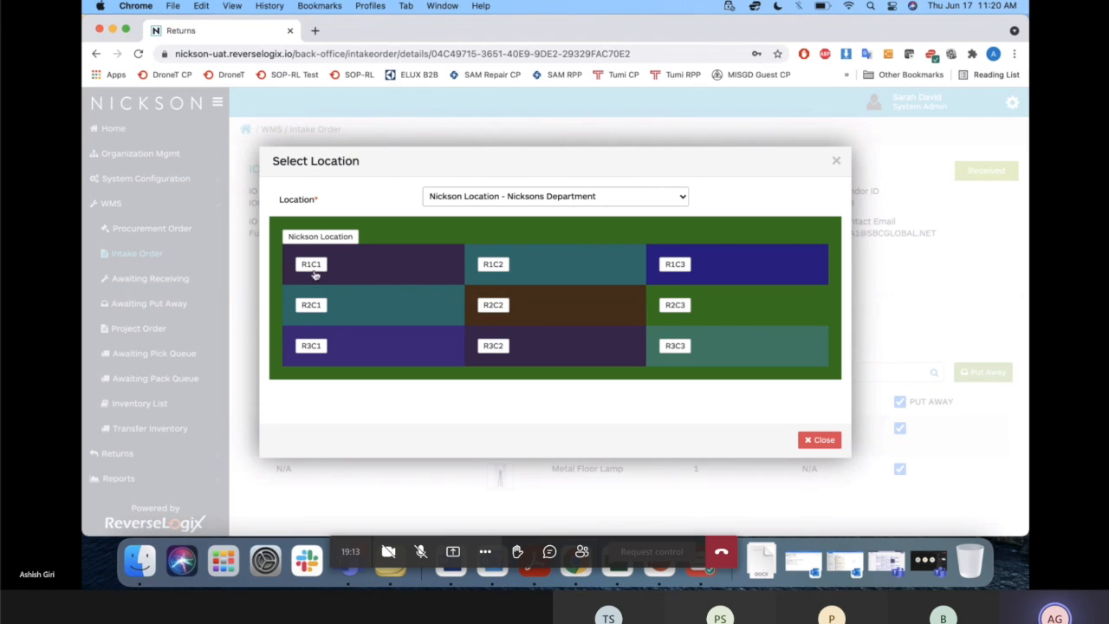
click(836, 161)
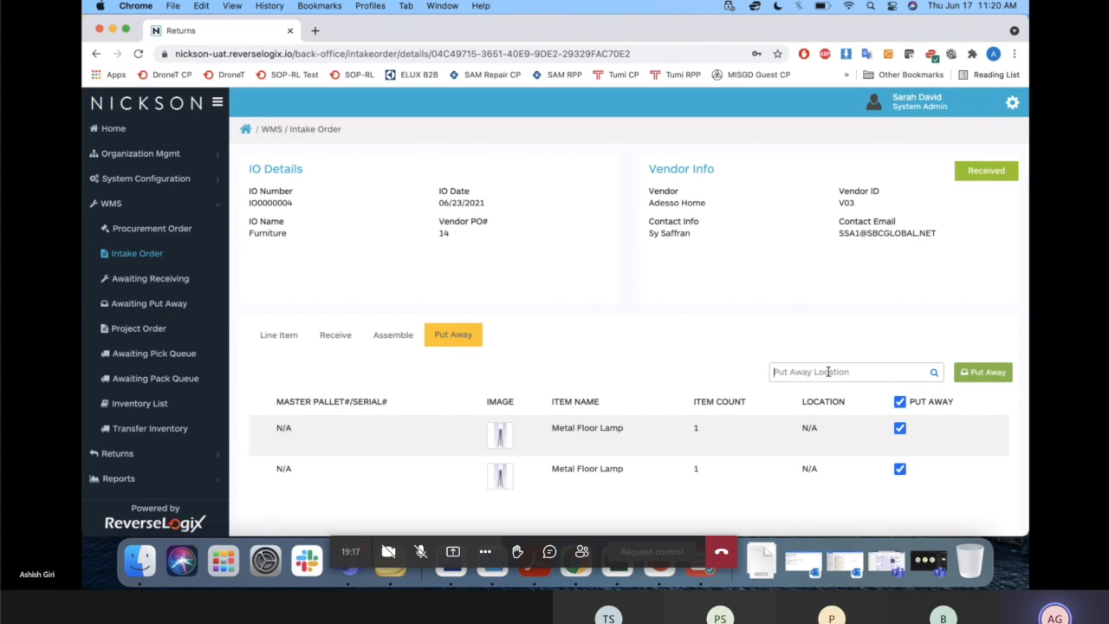
Assign put away location R1C1 to both selected Metal Floor Lamps.
text(R1C1)
key(super+a)
key(BackSpace)
text(R1C1)
key(Return)
click(420, 551)
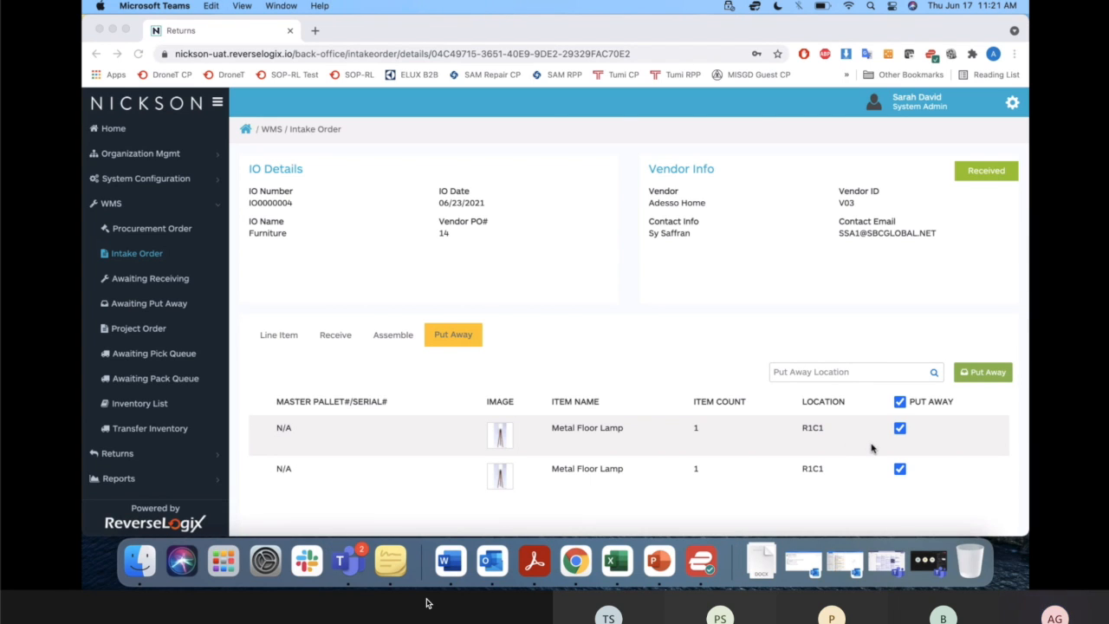
click(814, 372)
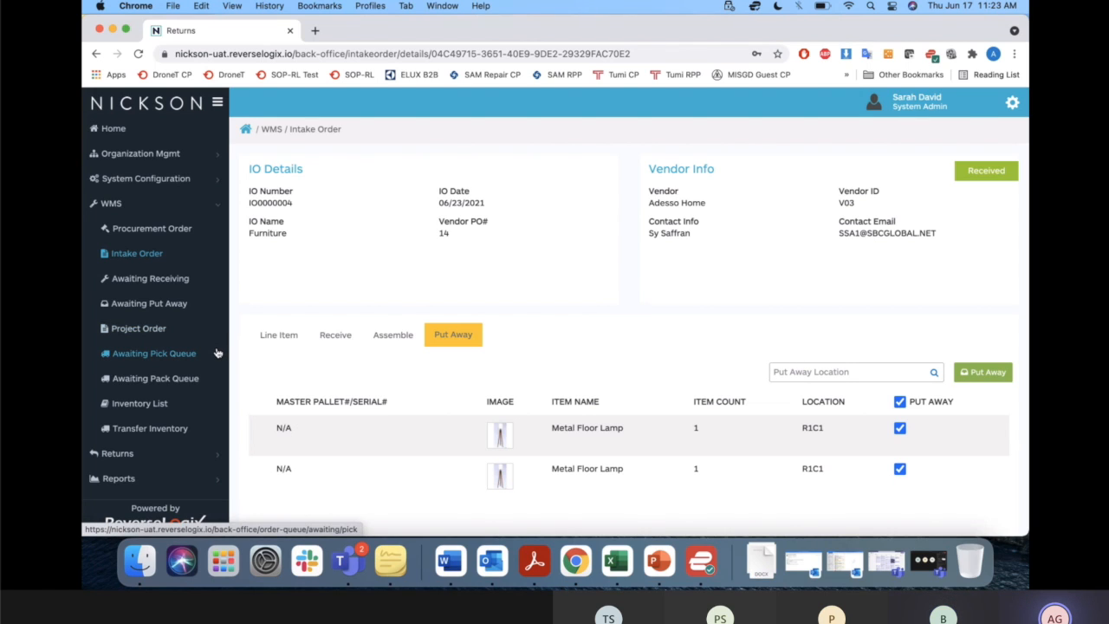
Look through the returns queues for Awaiting Put Away, Awaiting Receive and Open.
click(179, 454)
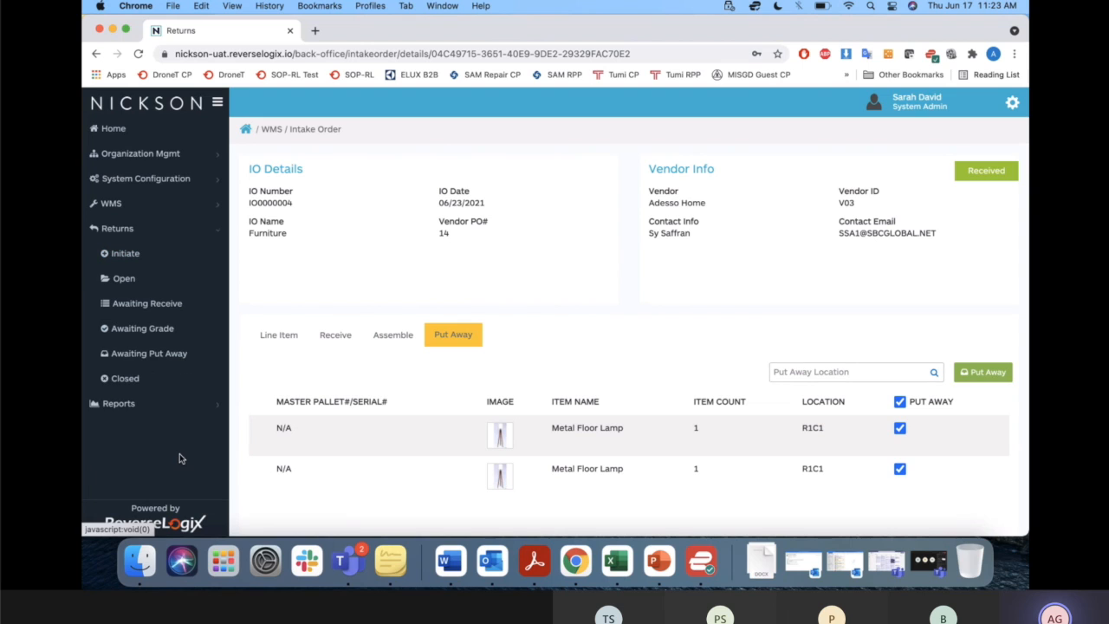
click(165, 355)
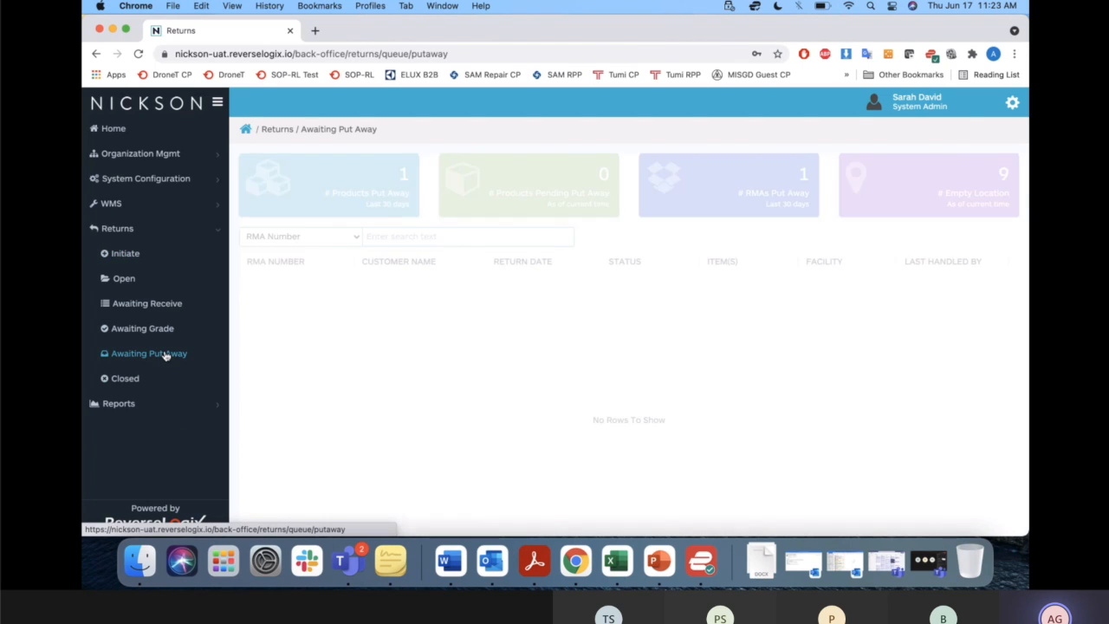
click(147, 309)
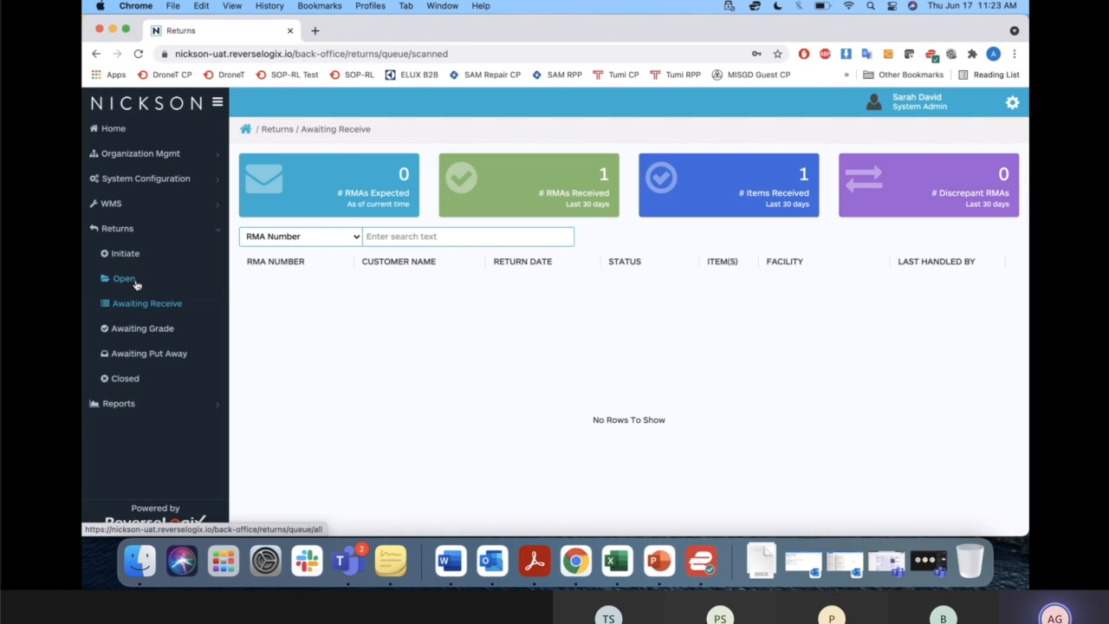
click(130, 279)
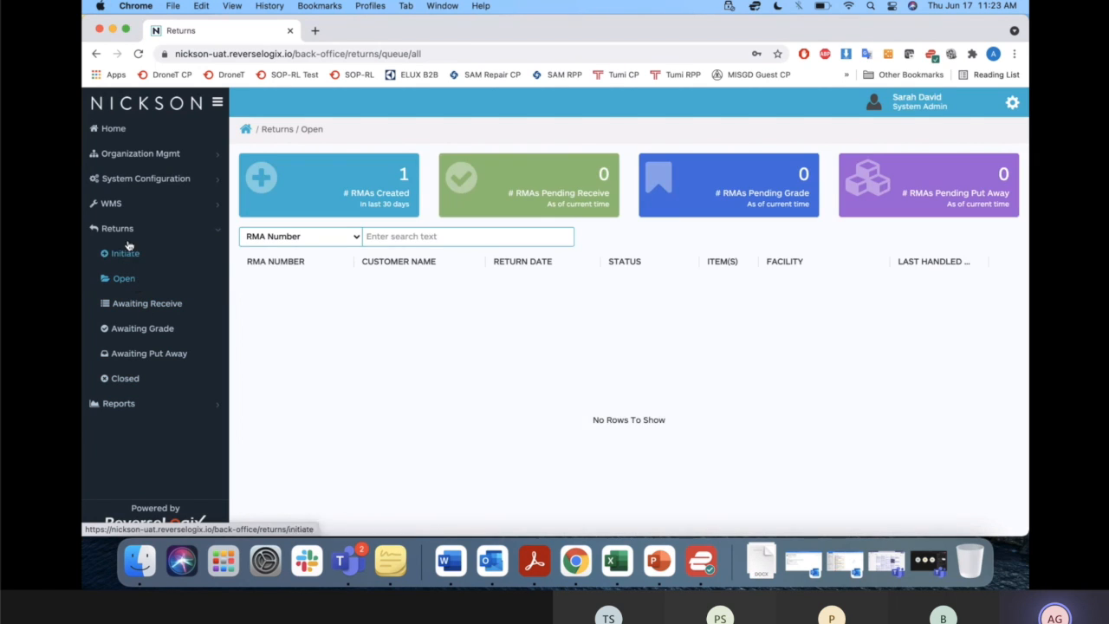
Open the return initiation page and switch to the Stickies note to find Nickson's return order entry.
click(126, 253)
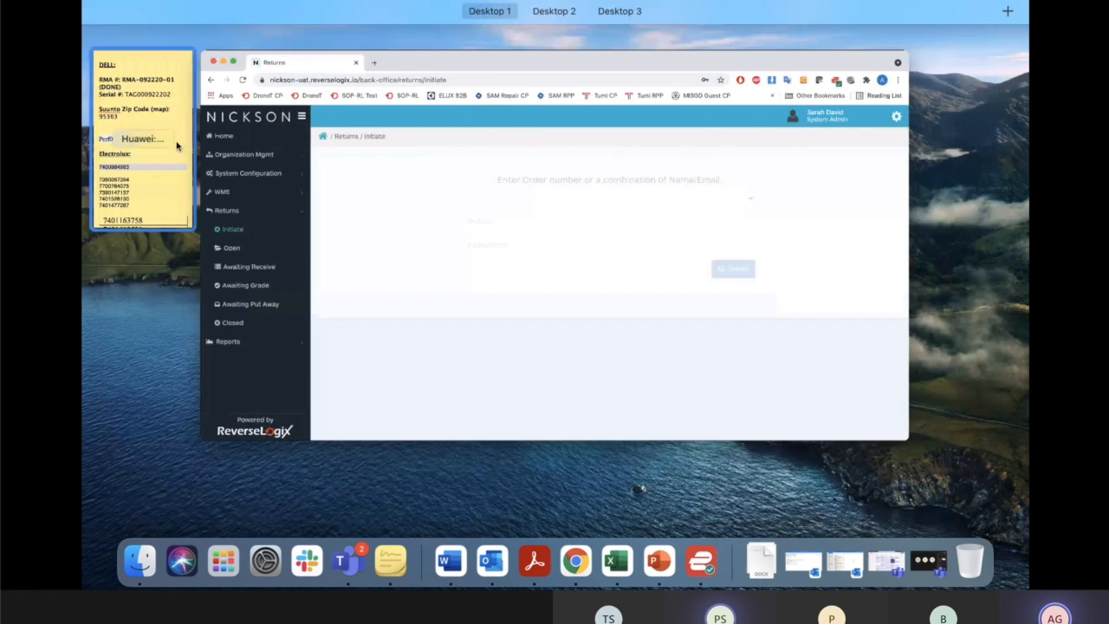
click(173, 149)
scroll(164, 122, up, 4)
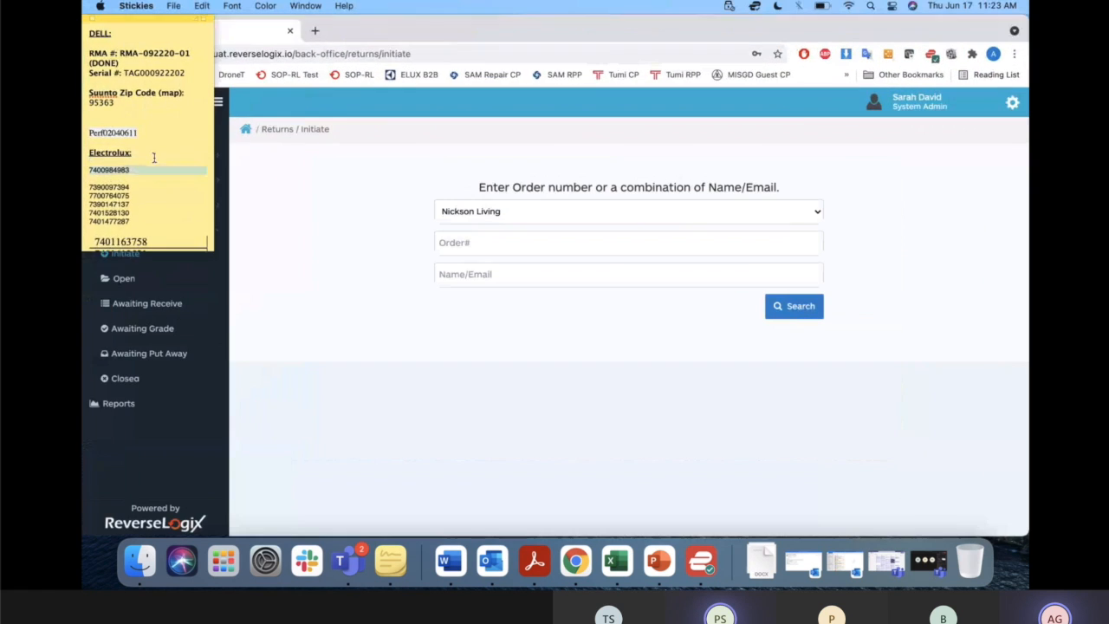
scroll(165, 122, up, 10)
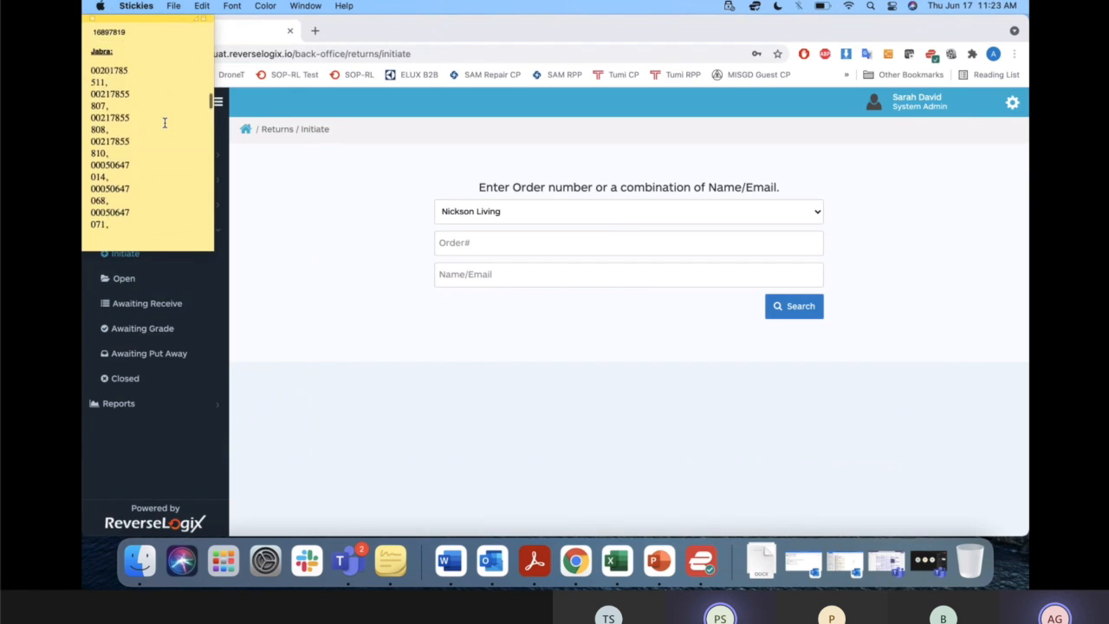
scroll(164, 122, up, 10)
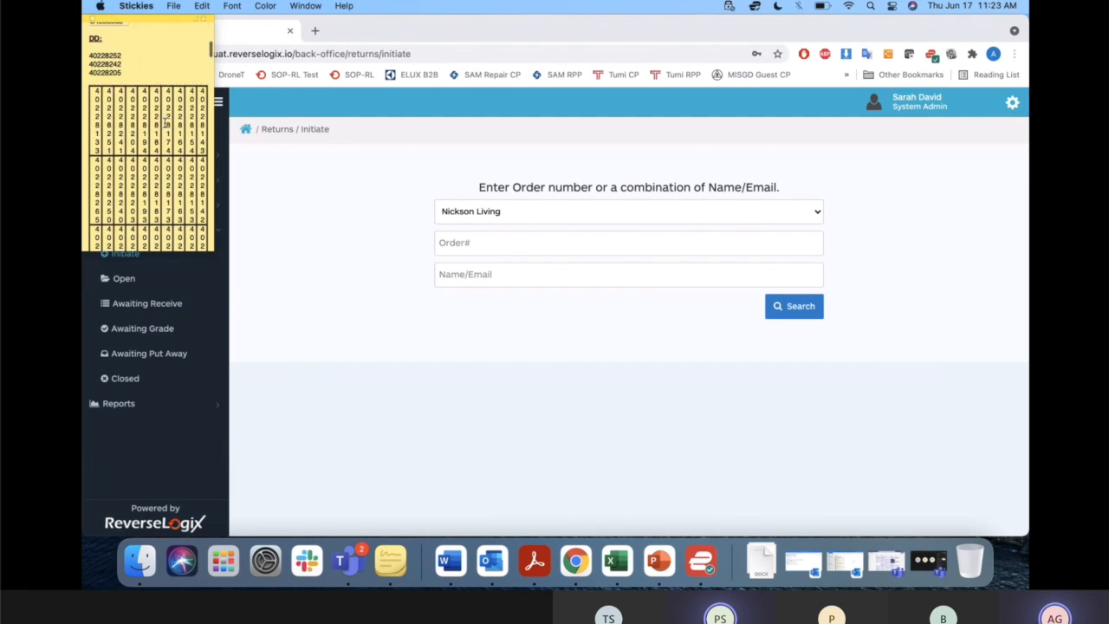
scroll(165, 122, up, 5)
scroll(165, 122, up, 3)
scroll(178, 139, down, 5)
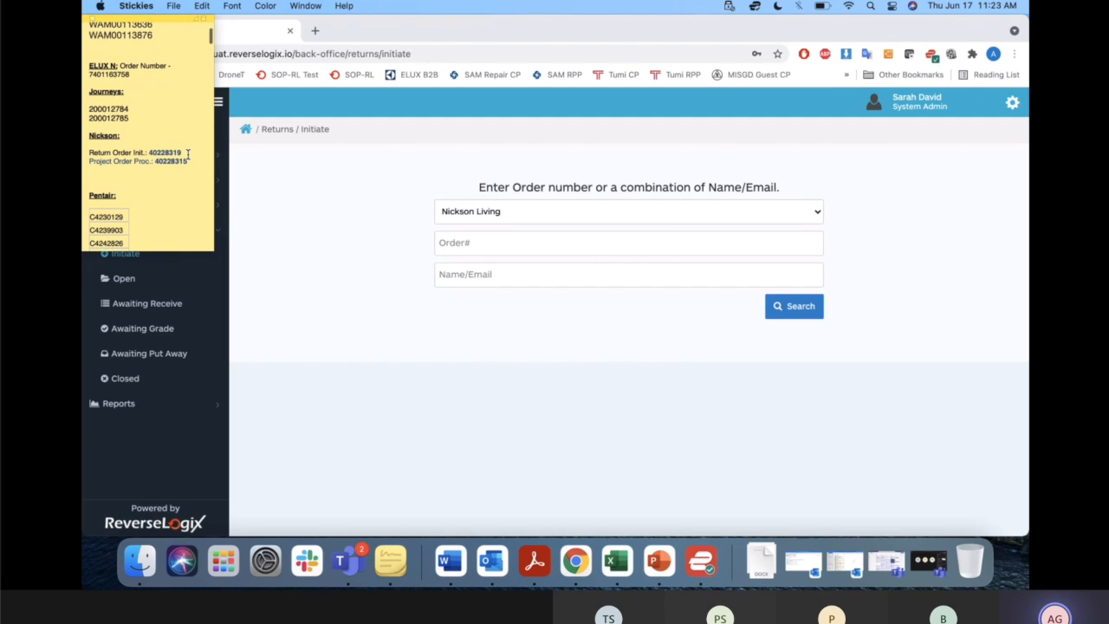
Copy Nickson's return order number from the note and search for that order in the return initiation form.
drag(184, 152, 149, 153)
click(490, 242)
key(super+v)
click(789, 312)
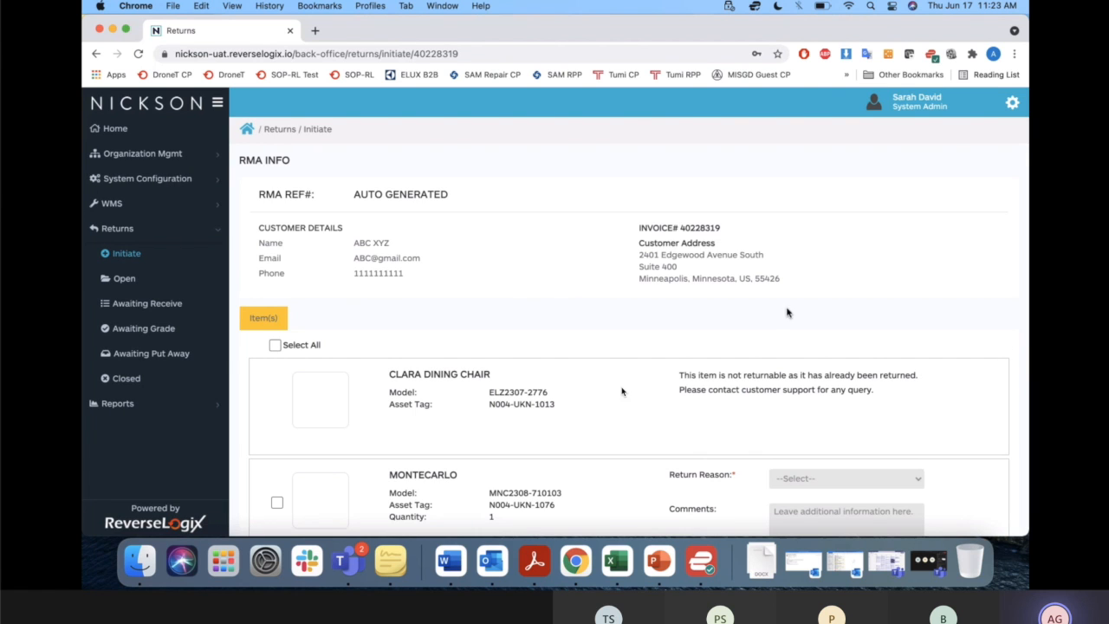
Initiate a return of the Montecarlo with reason Damage and the Metal Floor Lamp with reason Dosen't Fit.
scroll(574, 297, down, 5)
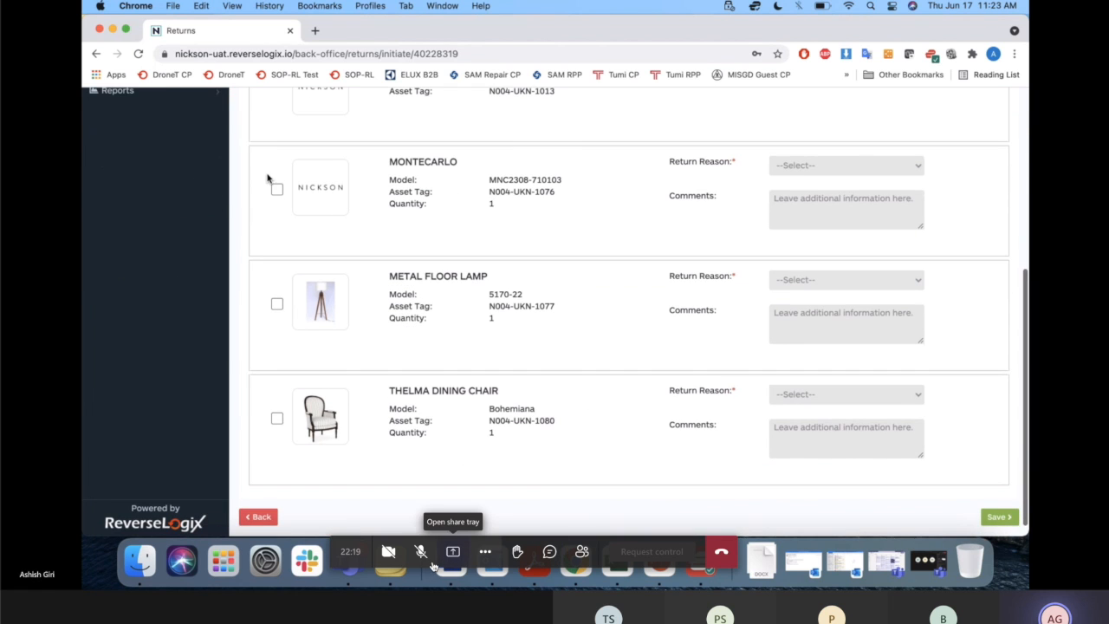
click(421, 554)
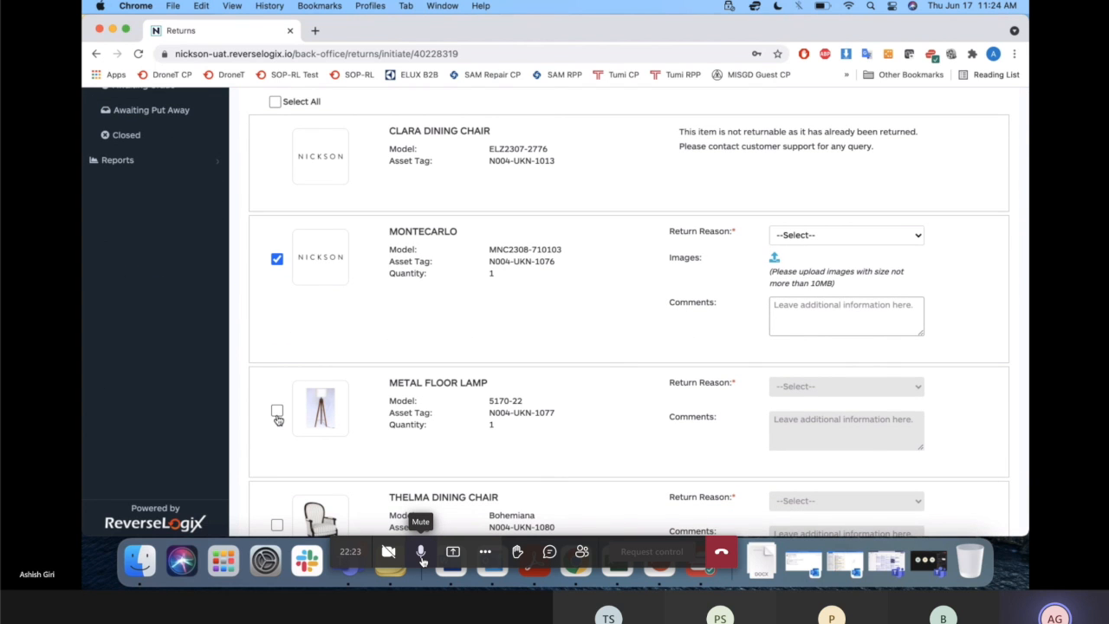
click(421, 554)
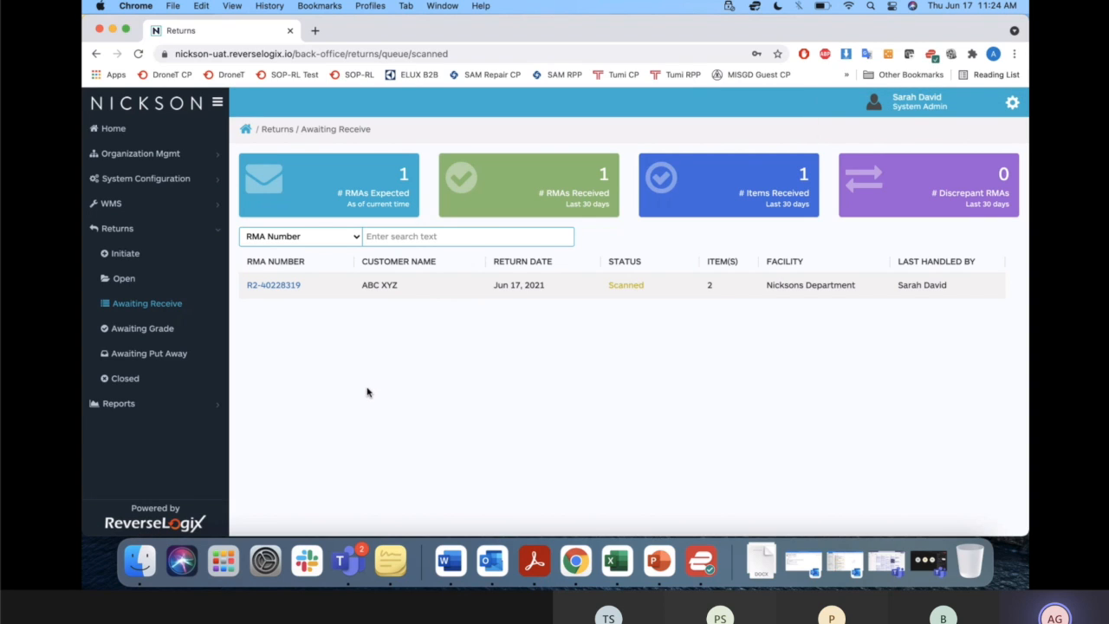
Open the scanned return in the Awaiting Receive queue and select all of its items.
click(291, 287)
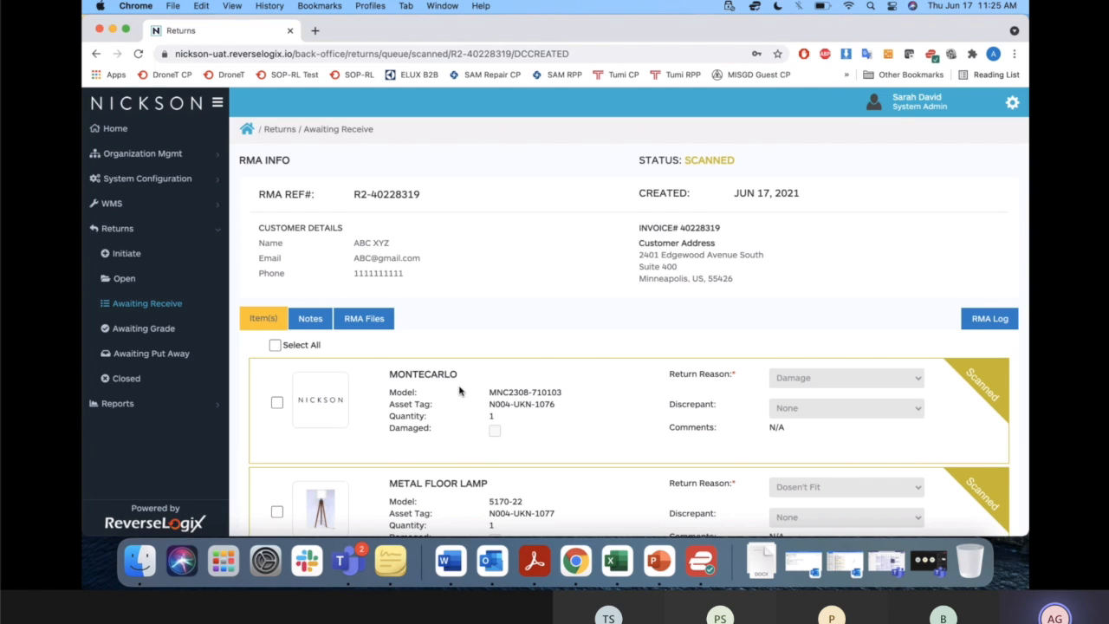
scroll(299, 293, down, 3)
click(274, 242)
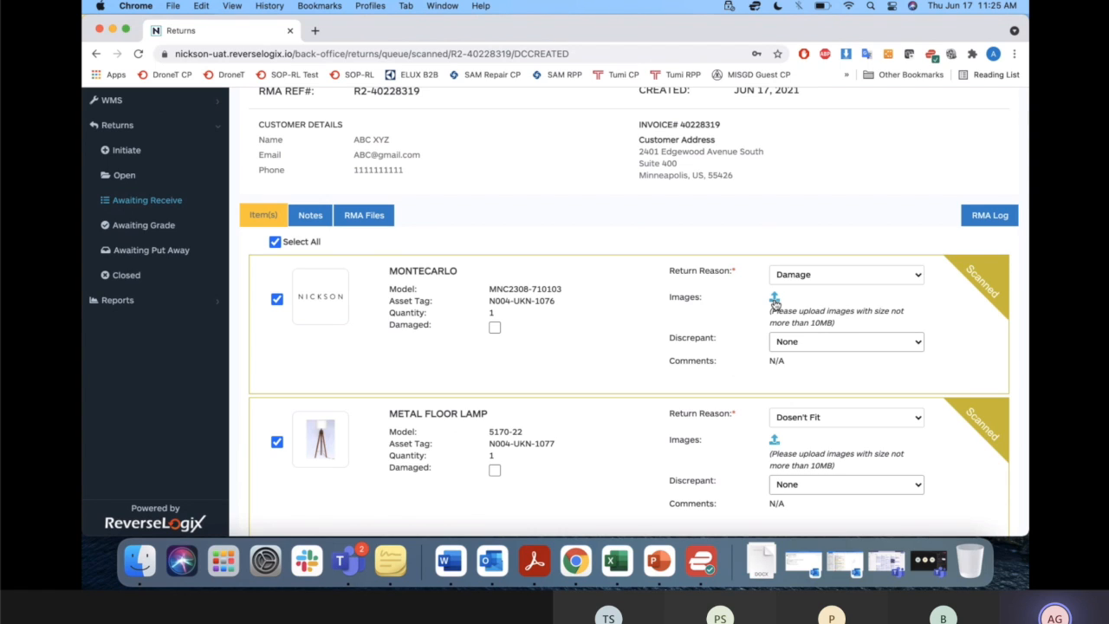
Mark the Montecarlo as damaged, keep its Discrepant setting at None, and receive both returned items.
click(493, 328)
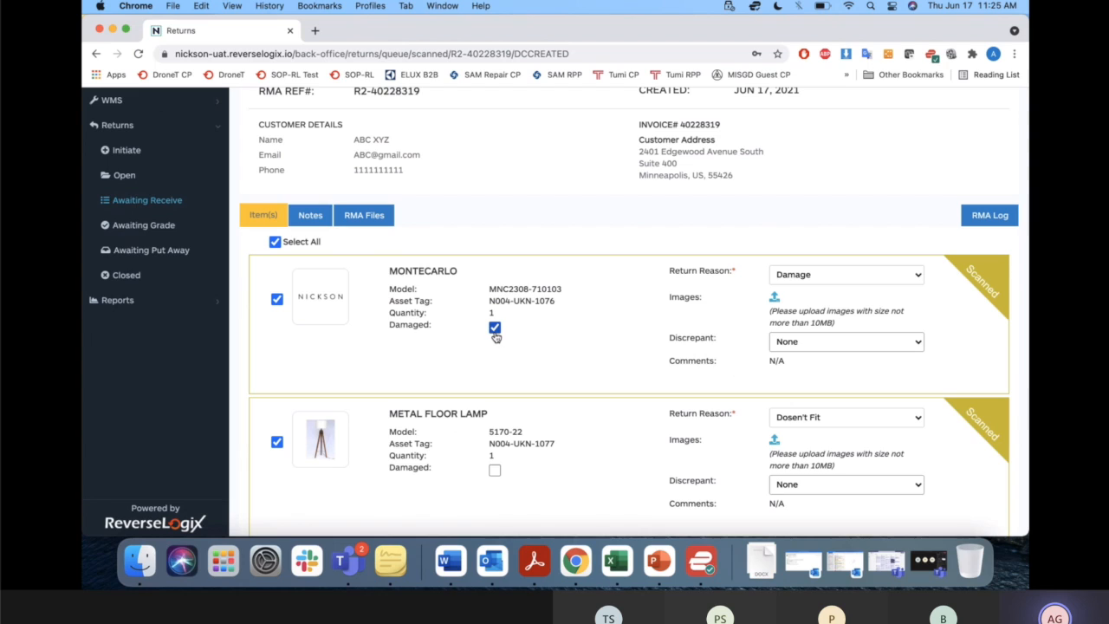
click(826, 347)
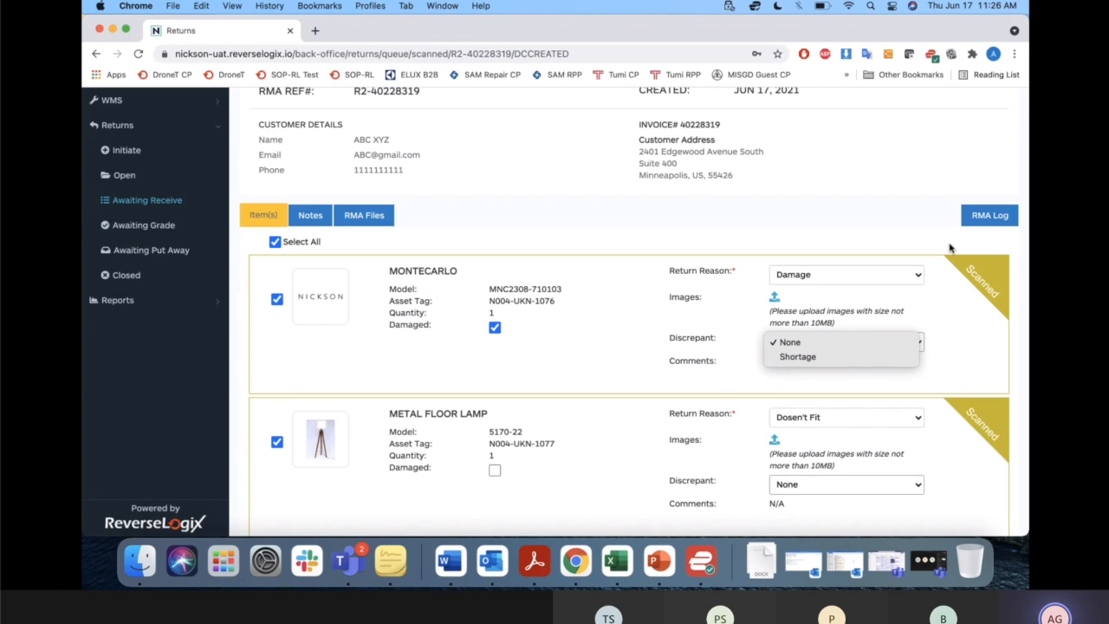
click(718, 386)
scroll(717, 386, down, 2)
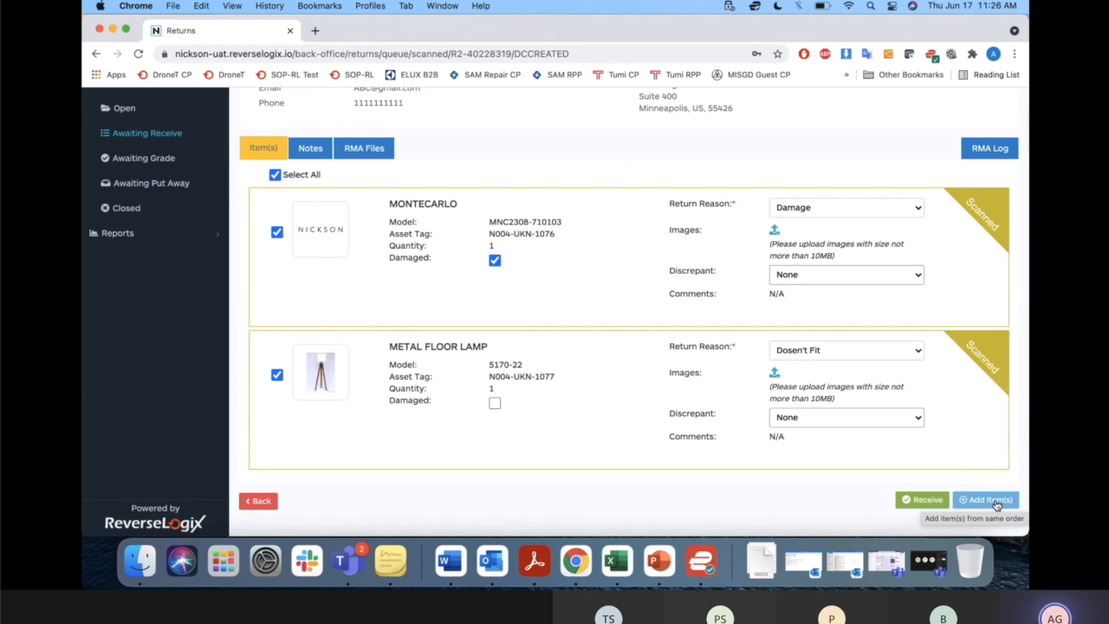
click(920, 501)
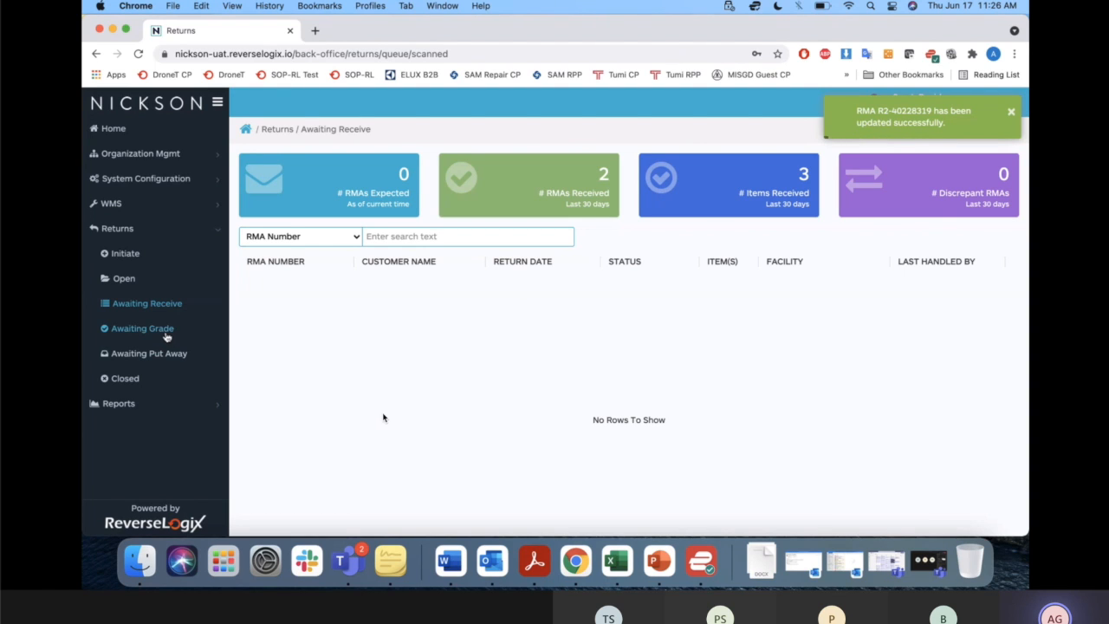
Open the received return from the Awaiting Grade queue.
click(164, 335)
click(420, 551)
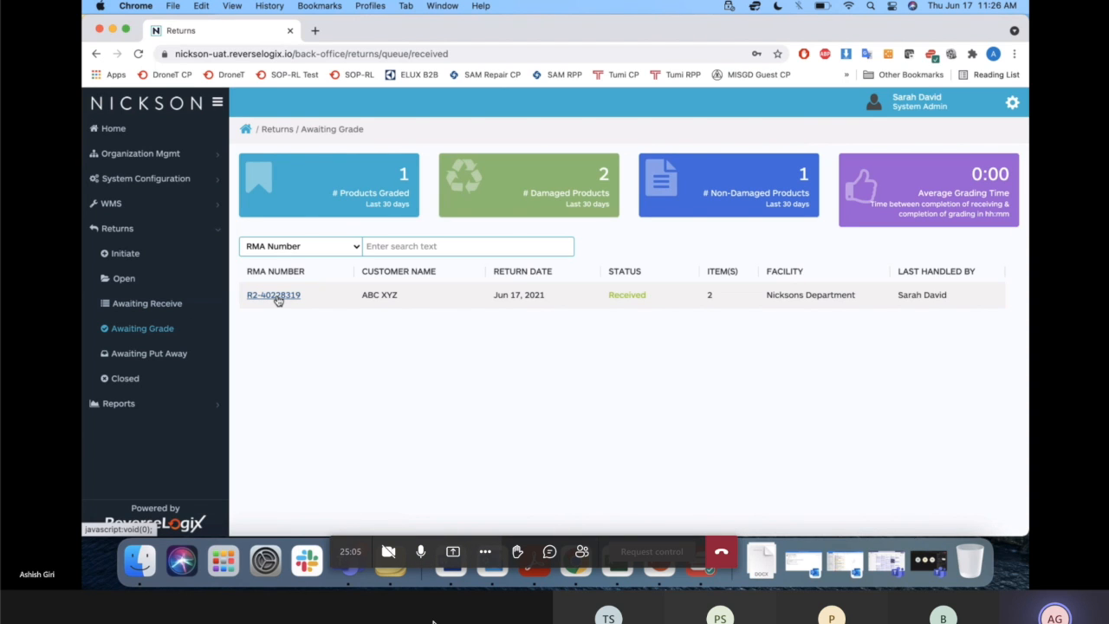
click(172, 310)
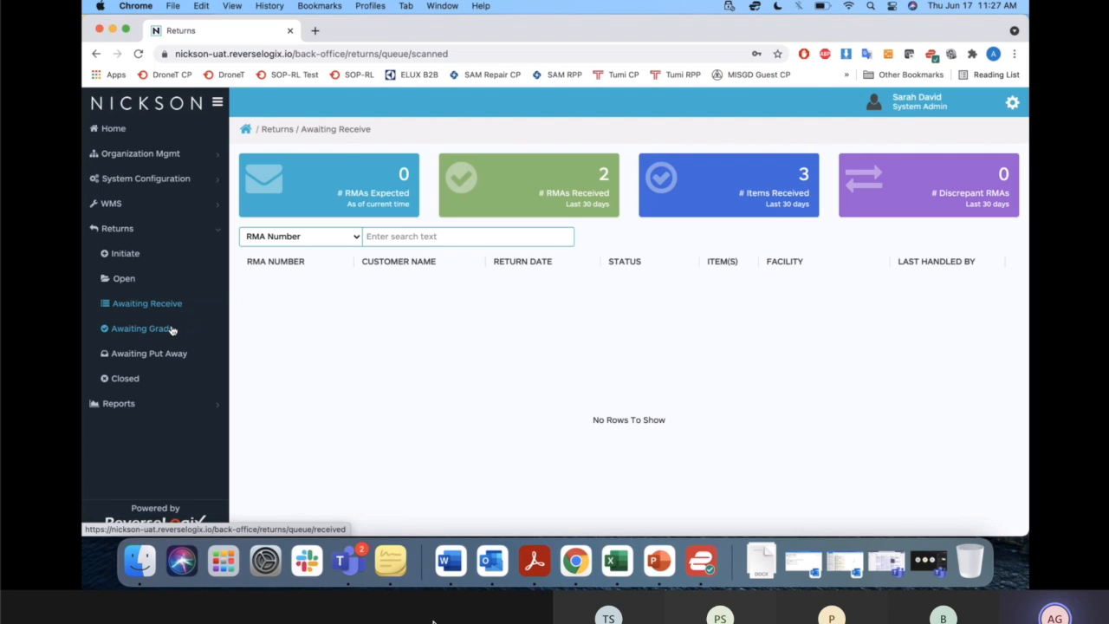
mouse_move(263, 496)
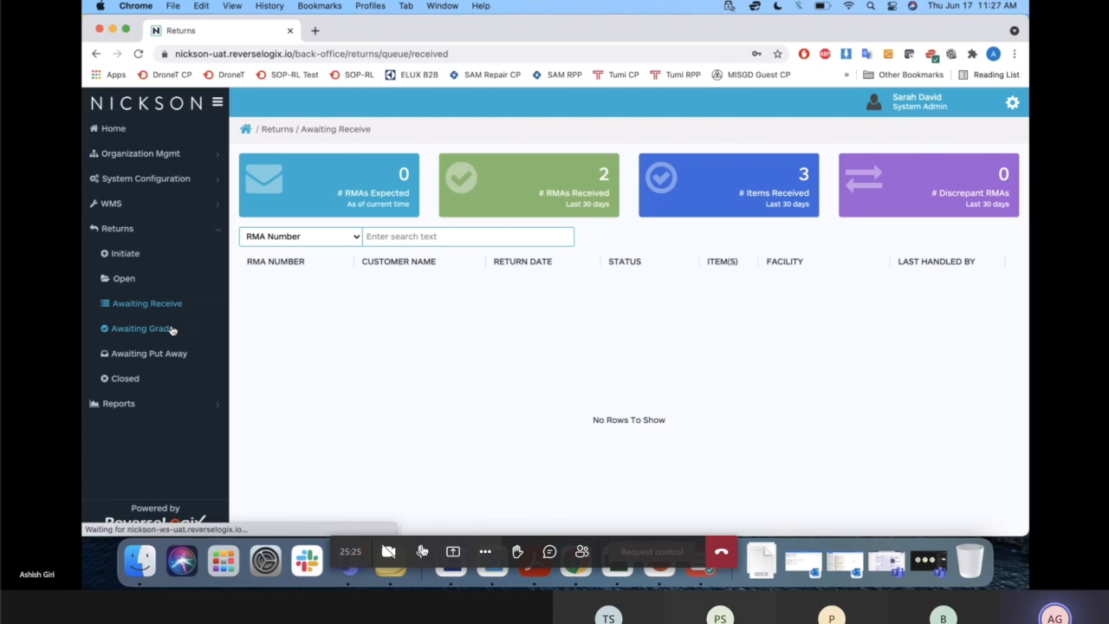
click(422, 551)
click(172, 329)
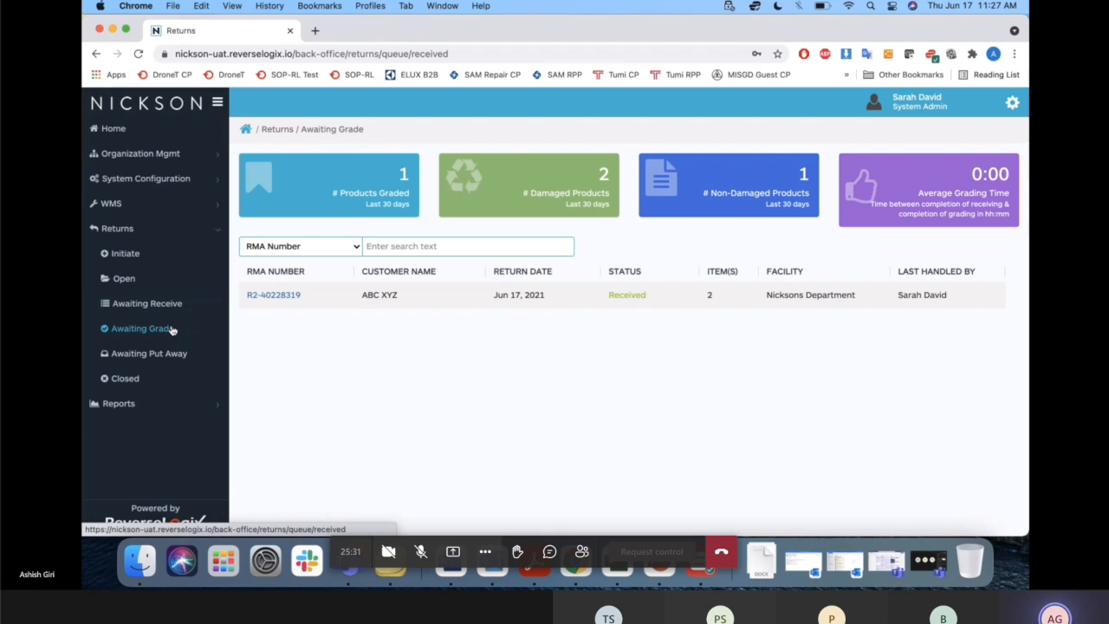
click(274, 294)
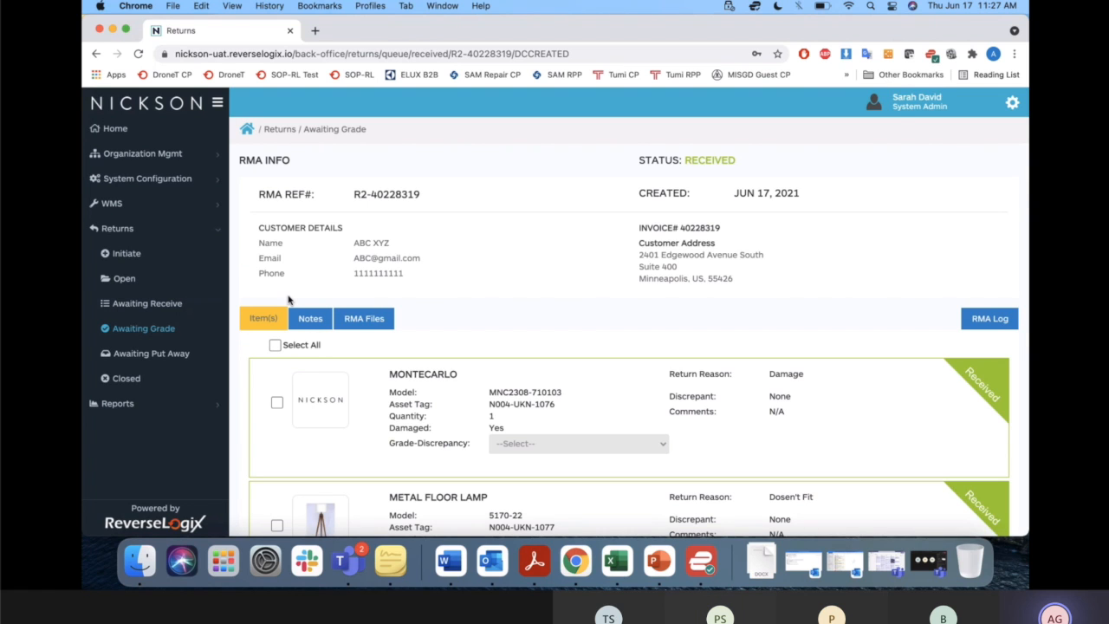
Select all received items, grade both the Montecarlo and the Metal Floor Lamp as Needs Repair, and save the grading.
scroll(346, 299, down, 3)
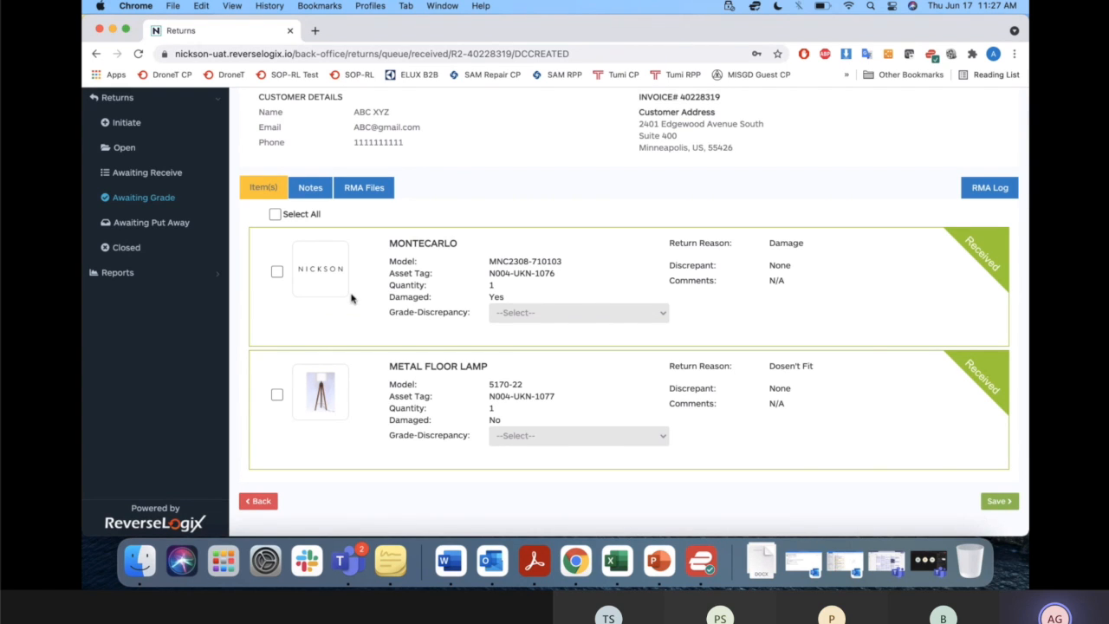
click(276, 215)
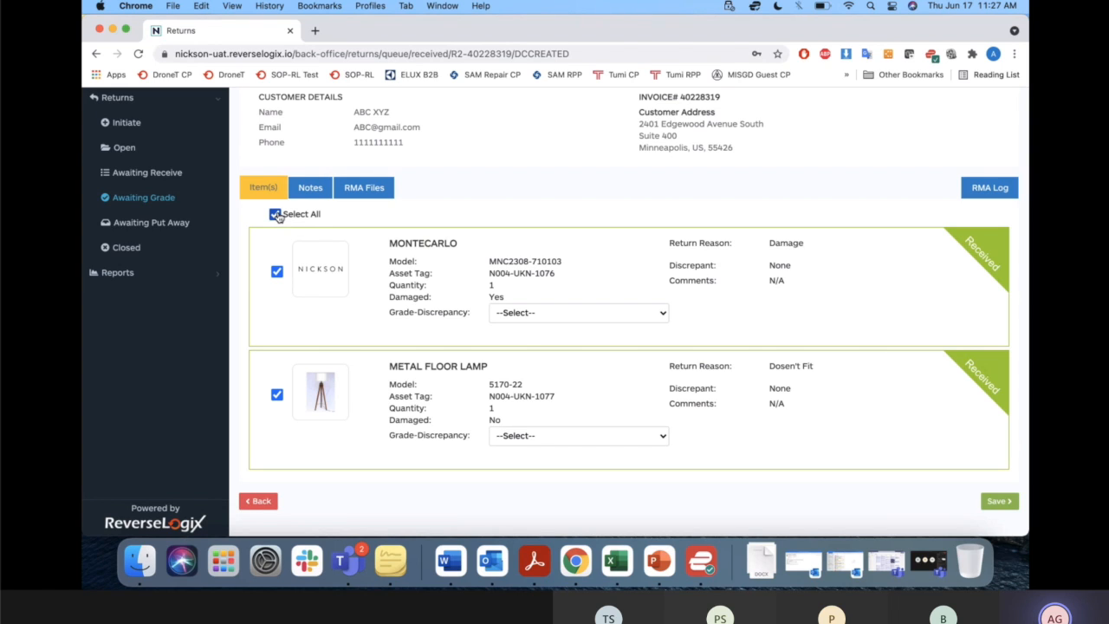
click(635, 317)
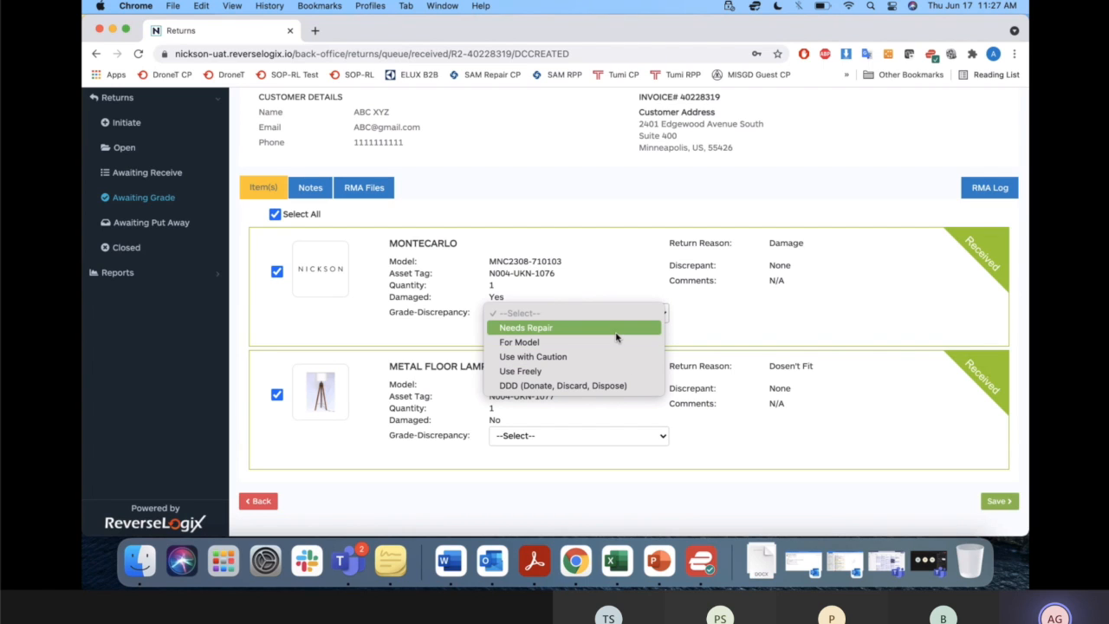
click(616, 334)
click(624, 435)
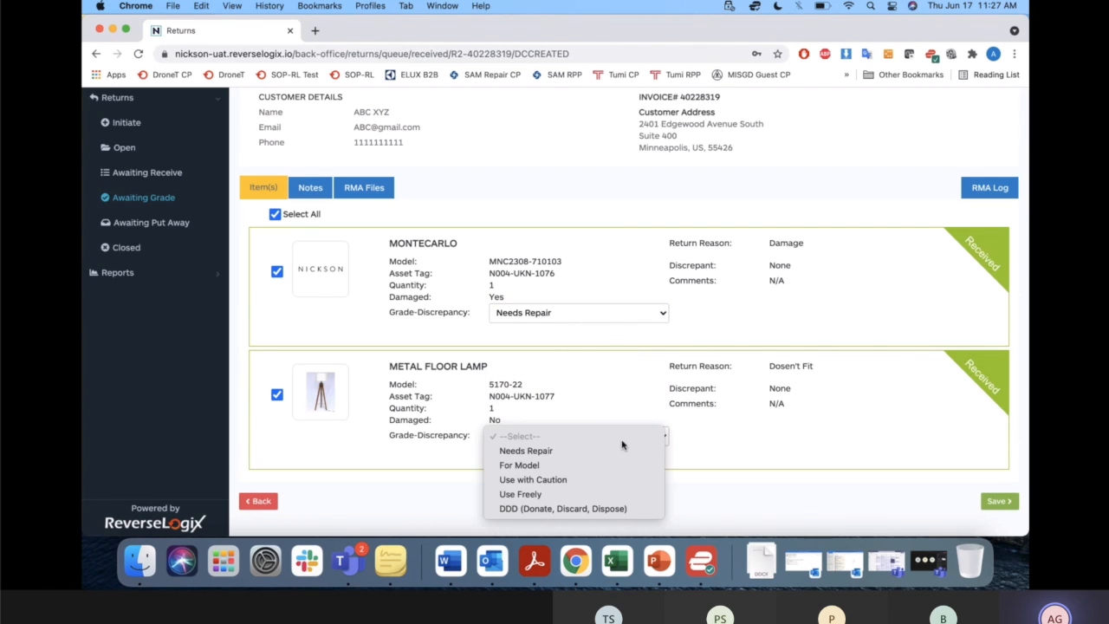
click(619, 452)
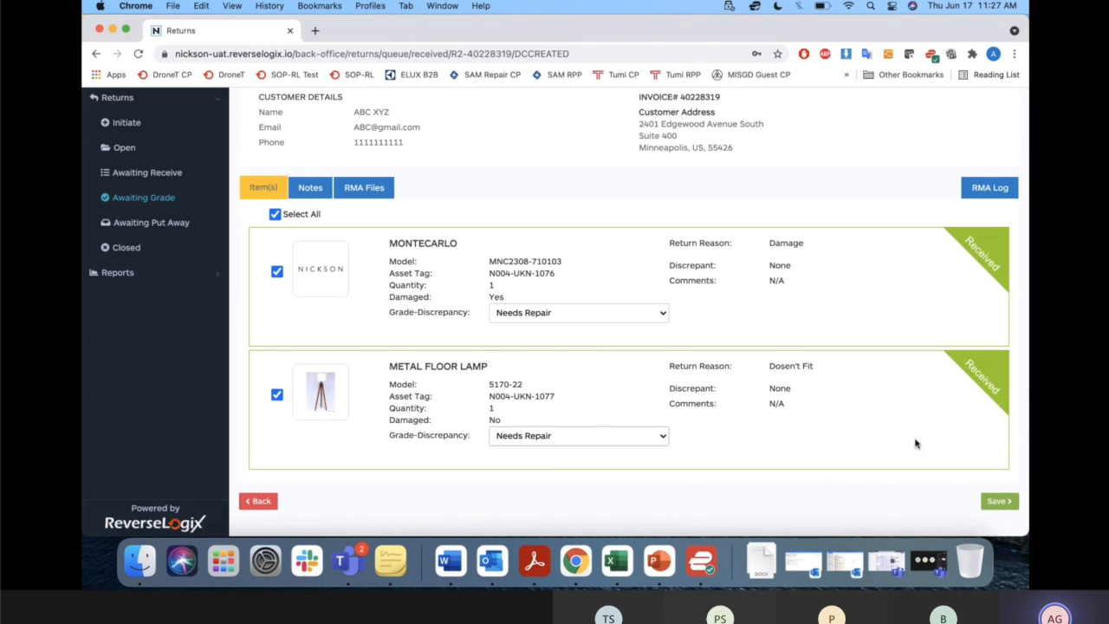
click(1001, 505)
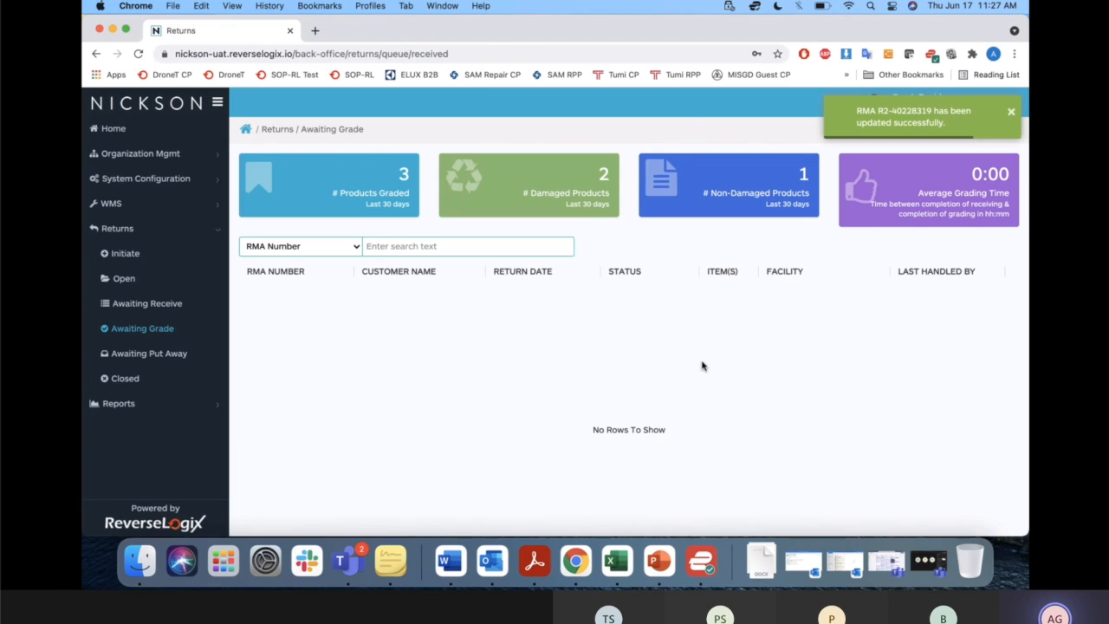
Open the graded return from the Awaiting Put Away queue.
click(153, 354)
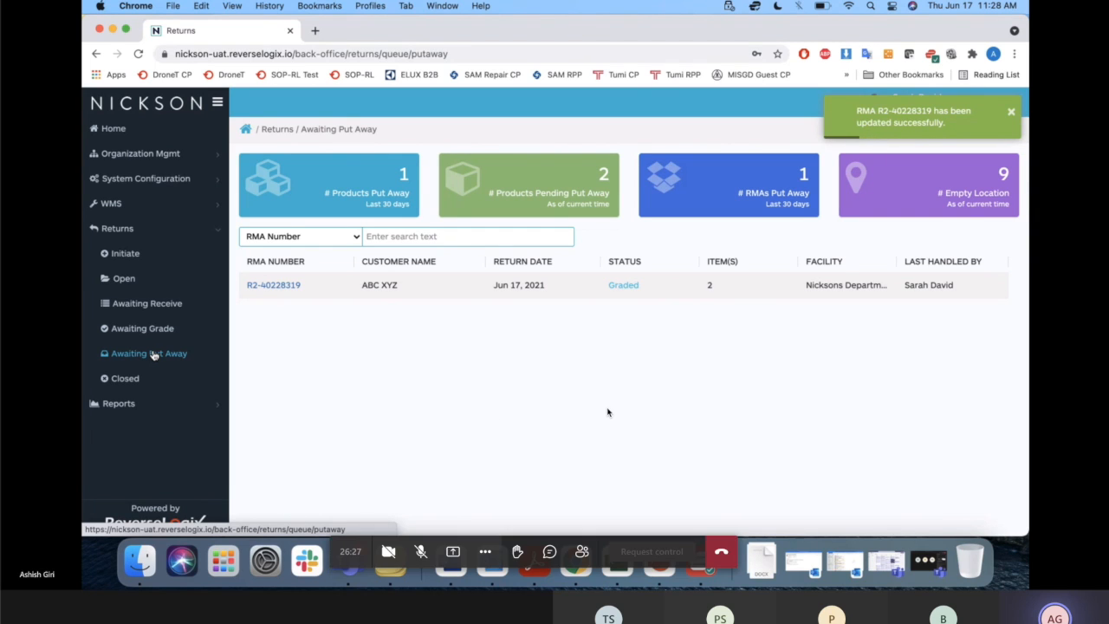
click(422, 553)
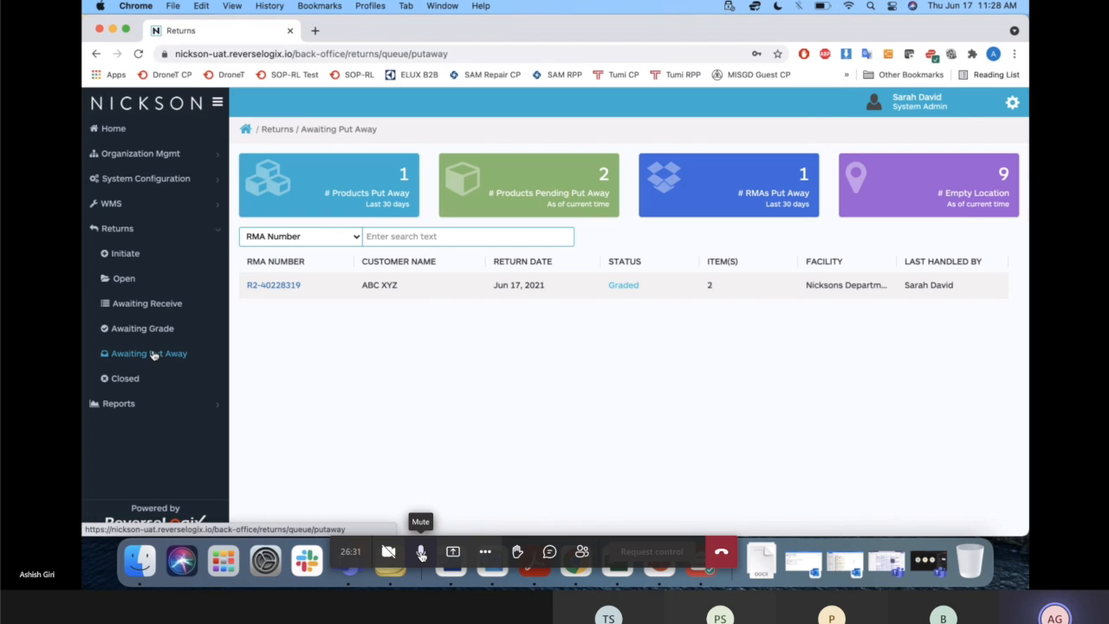
click(270, 285)
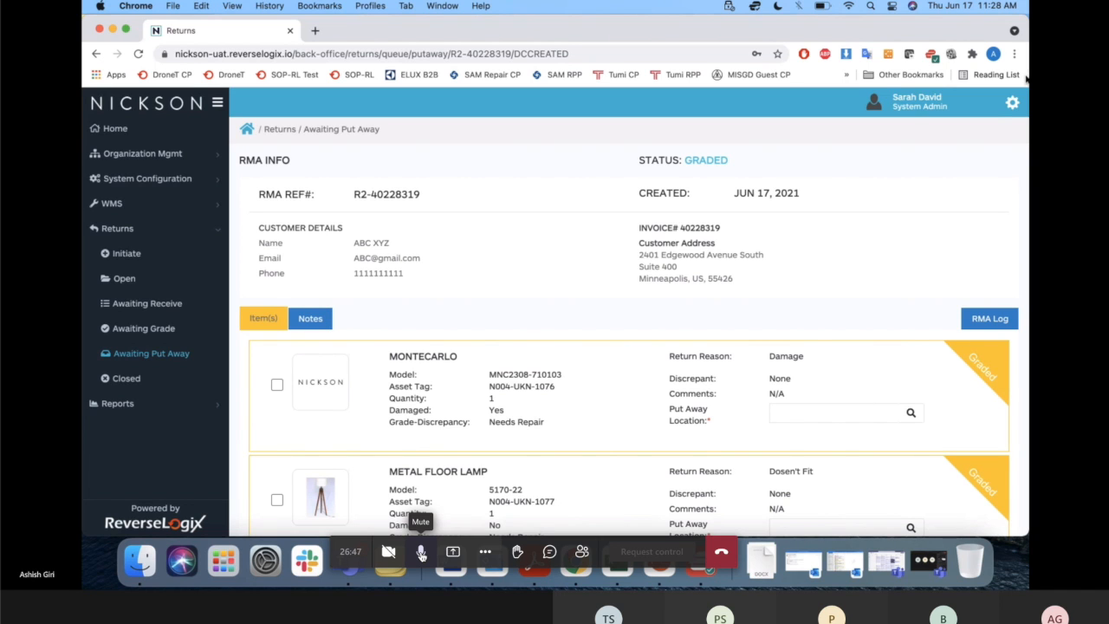
Narrow the browser window to about half the screen width so the return page switches to its compact layout.
drag(1026, 137, 843, 160)
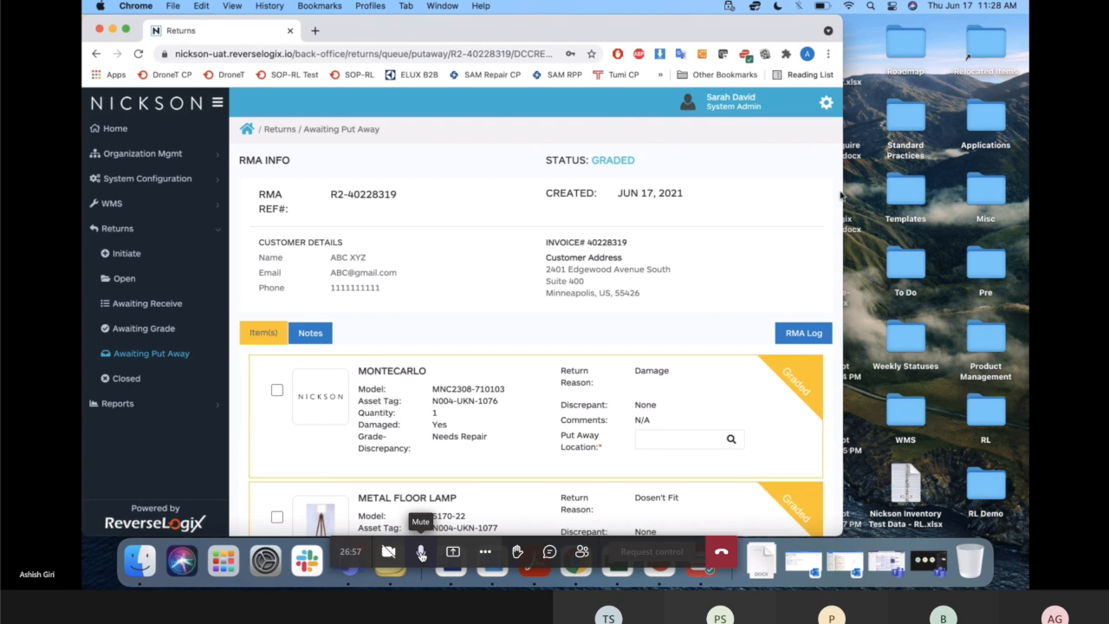
drag(842, 193, 545, 183)
click(422, 554)
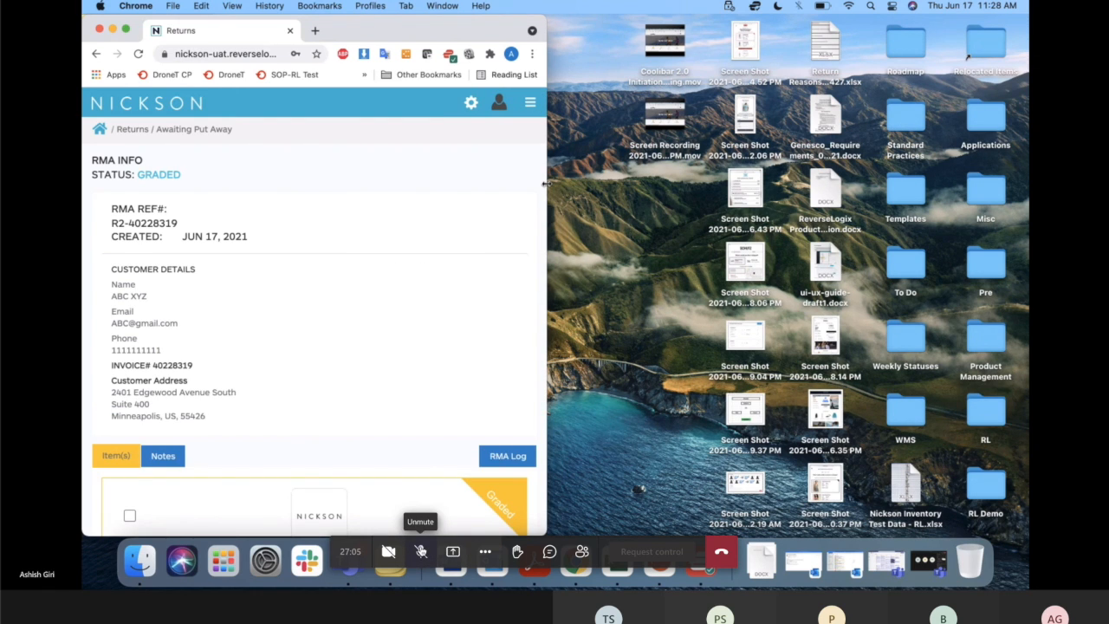
click(422, 552)
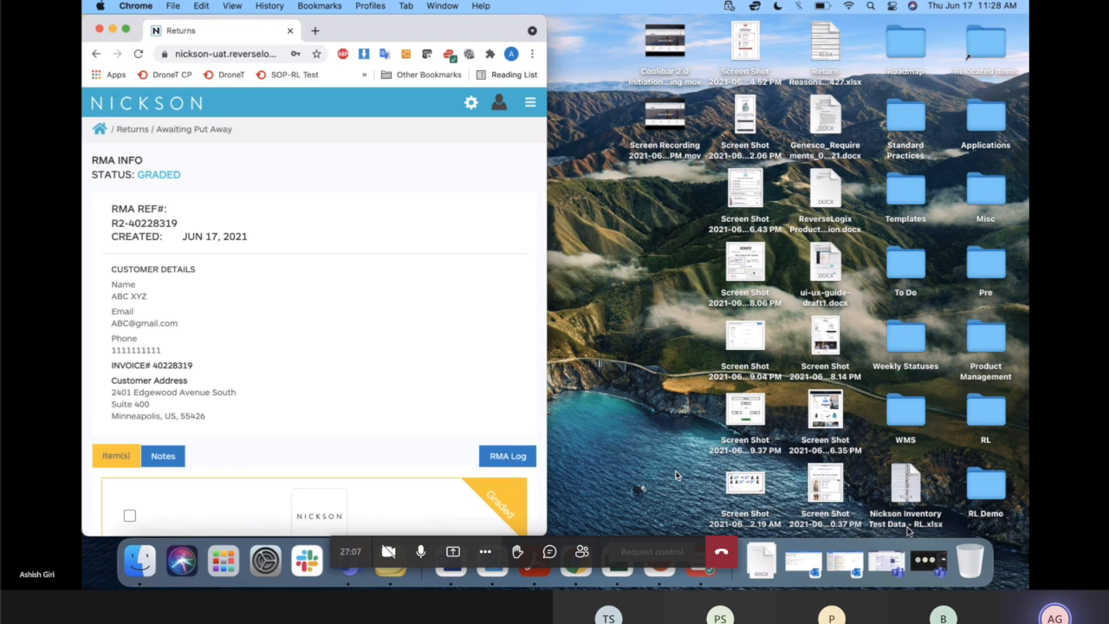
click(902, 511)
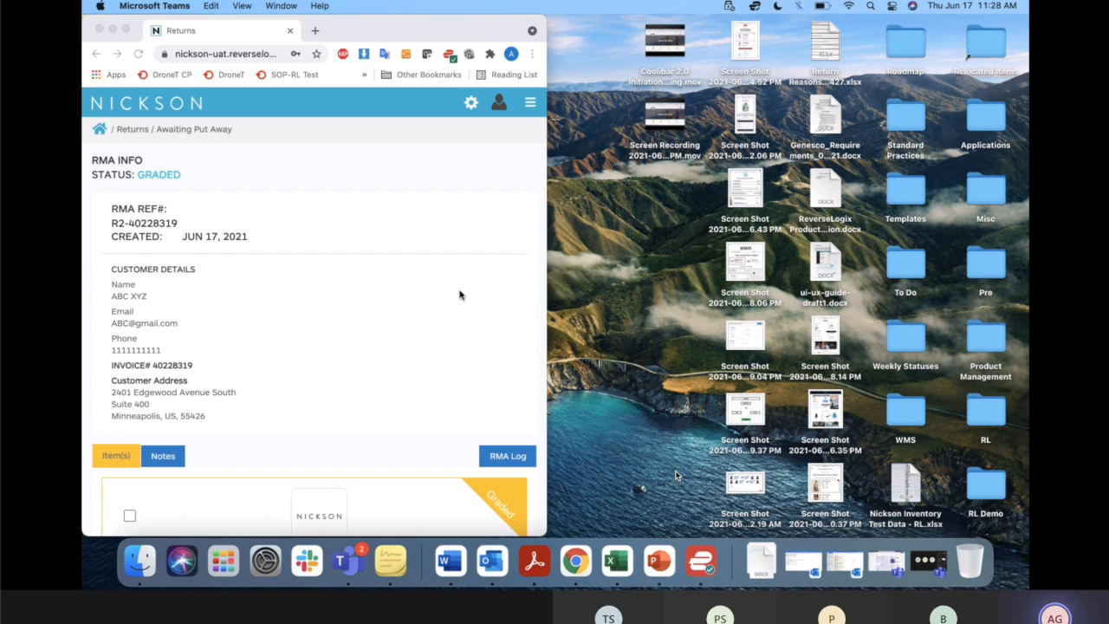
Examine how the customer details, both item cards and their Put Away Location fields are arranged in the compact layout.
scroll(459, 295, down, 5)
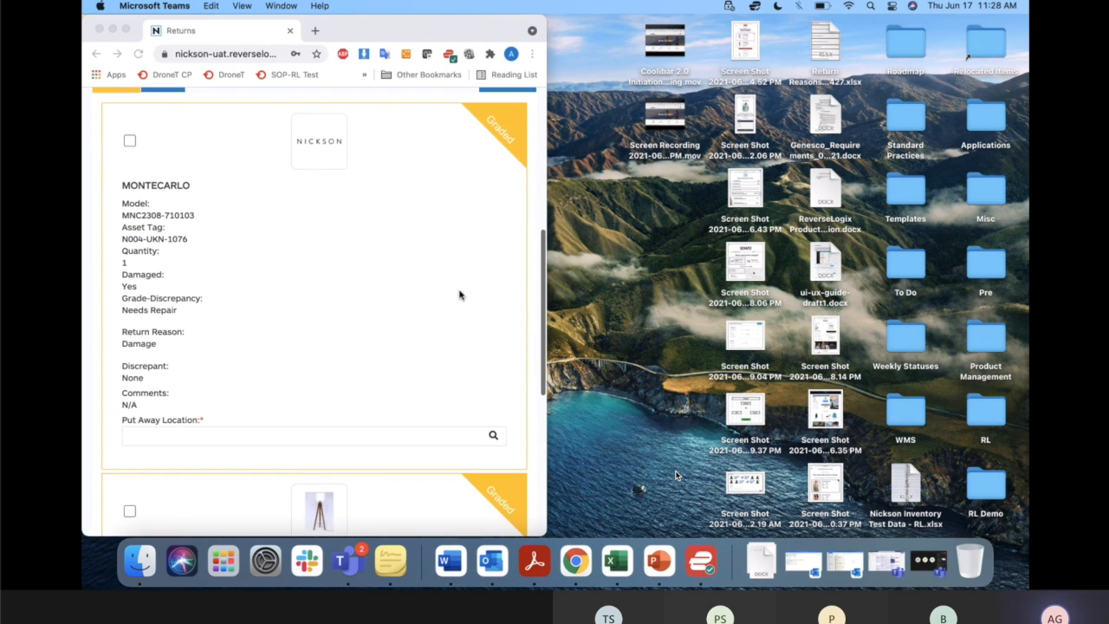
scroll(460, 294, down, 2)
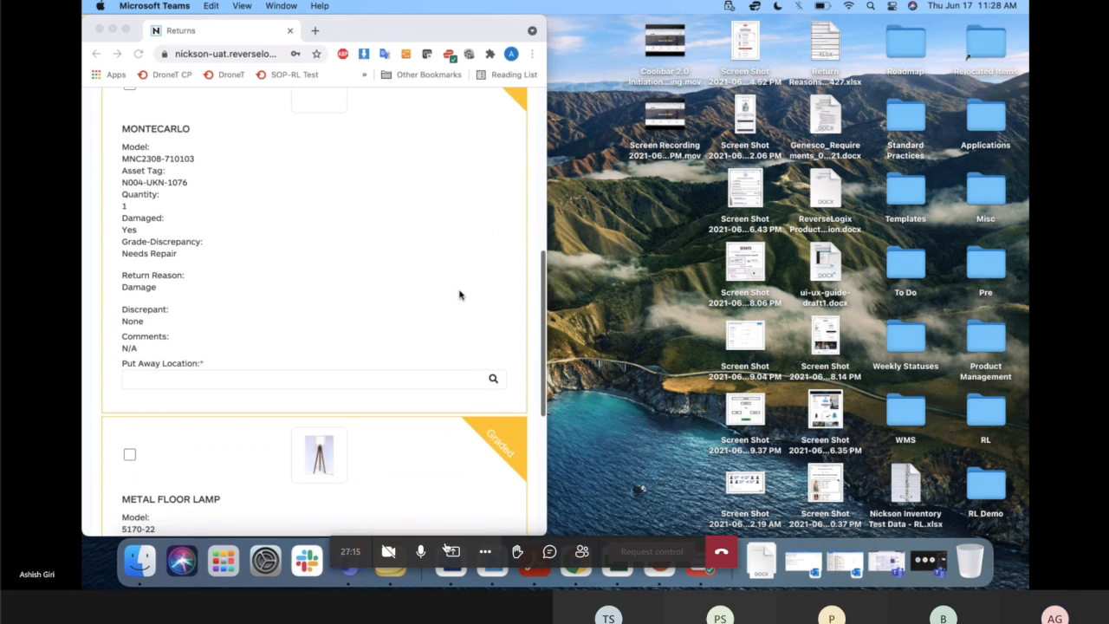
scroll(459, 294, down, 6)
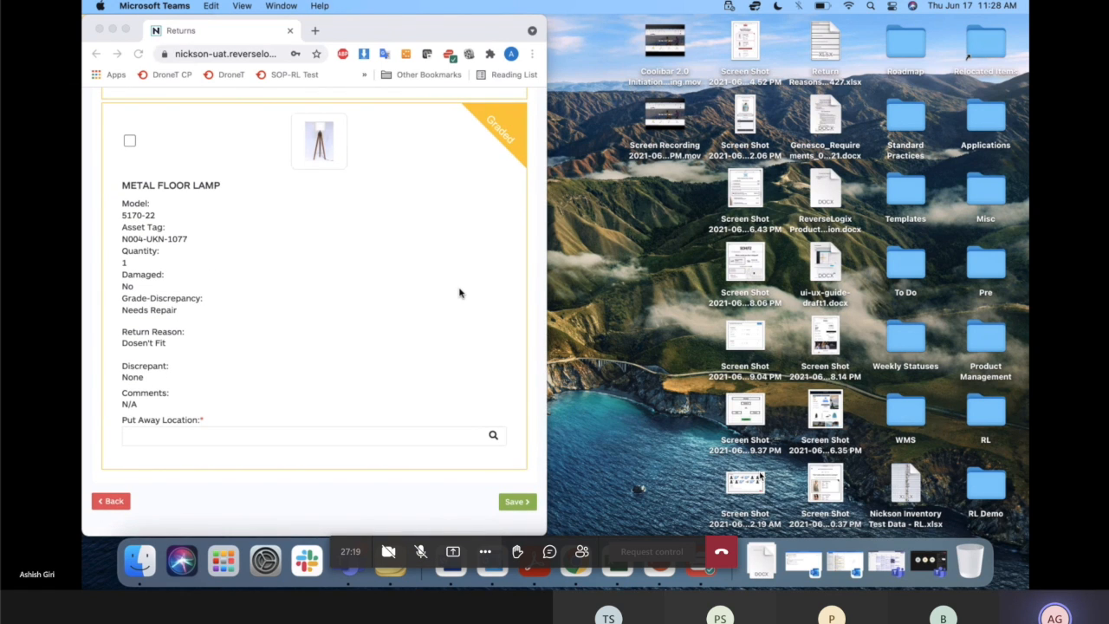
scroll(459, 293, up, 10)
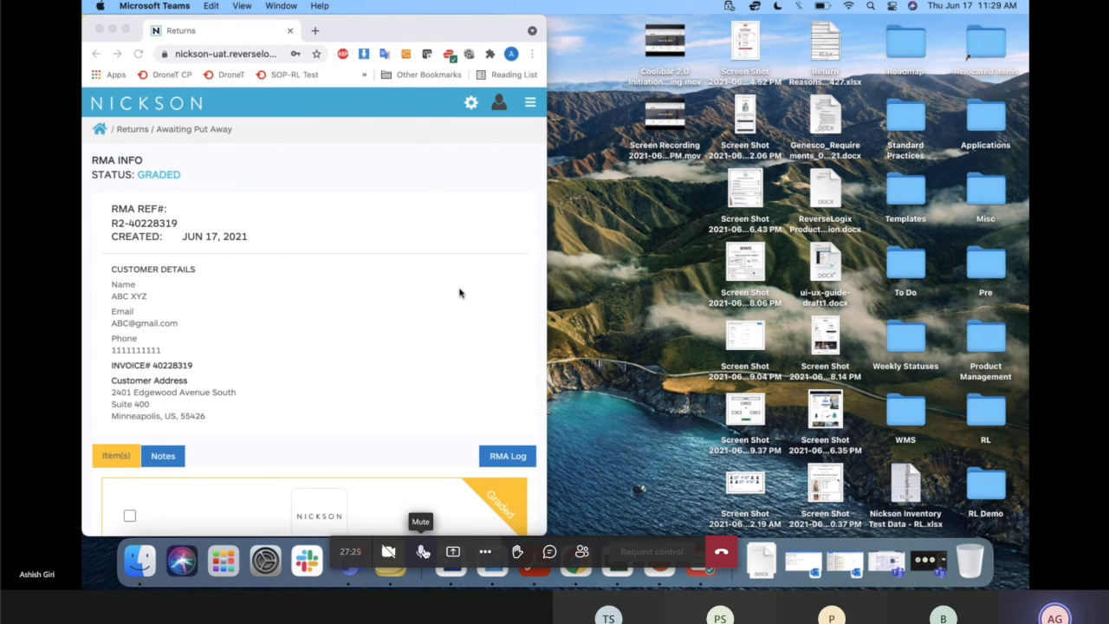
scroll(459, 293, down, 10)
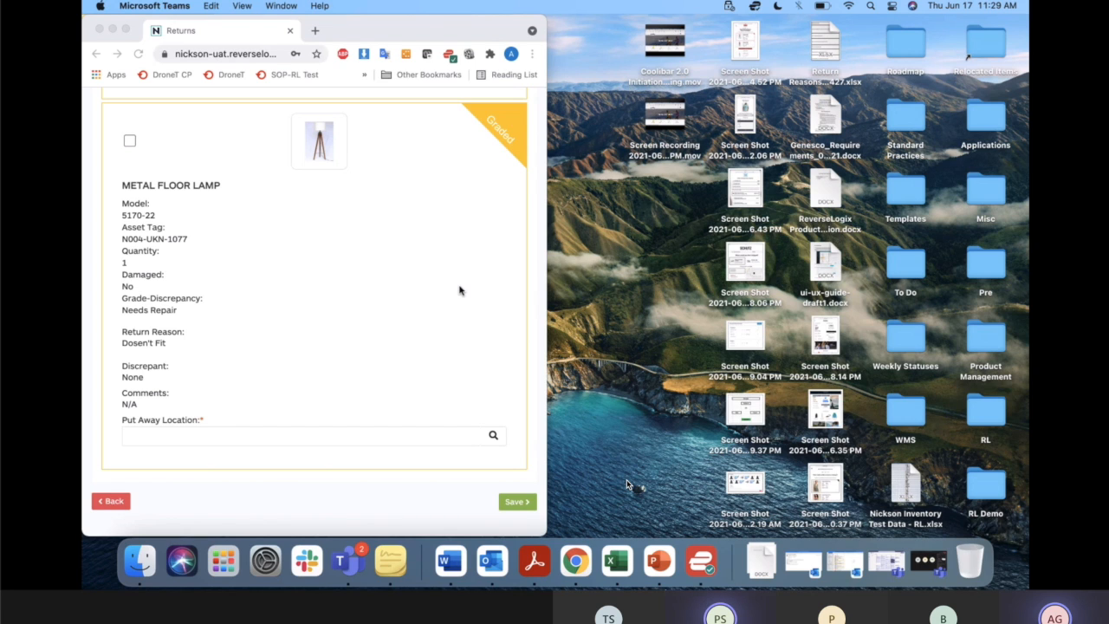
scroll(459, 290, up, 10)
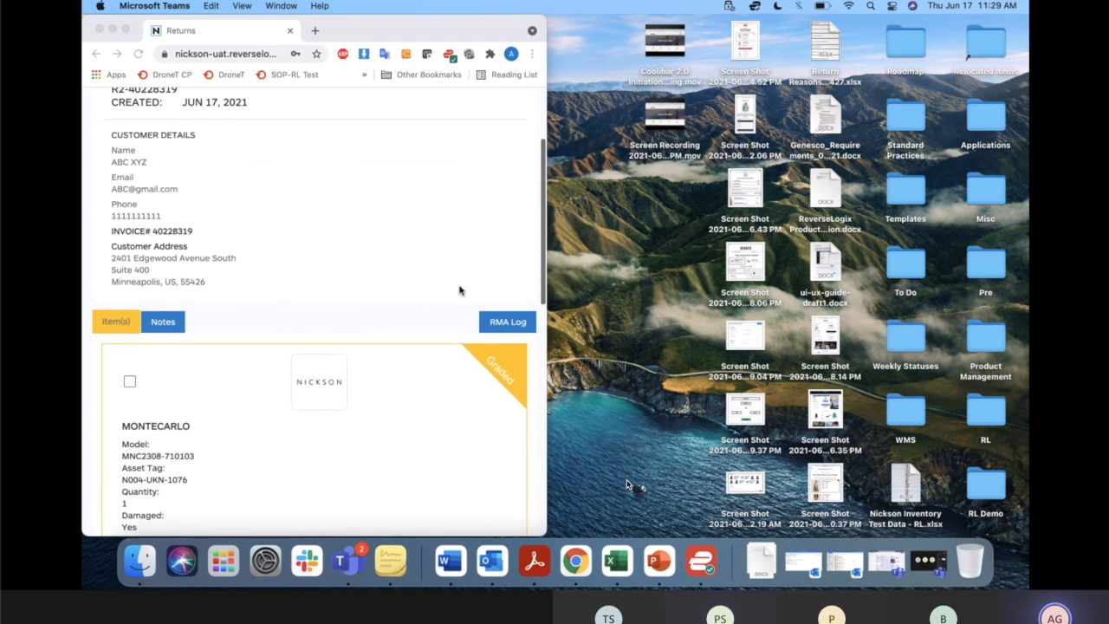
scroll(459, 290, down, 3)
scroll(459, 290, up, 5)
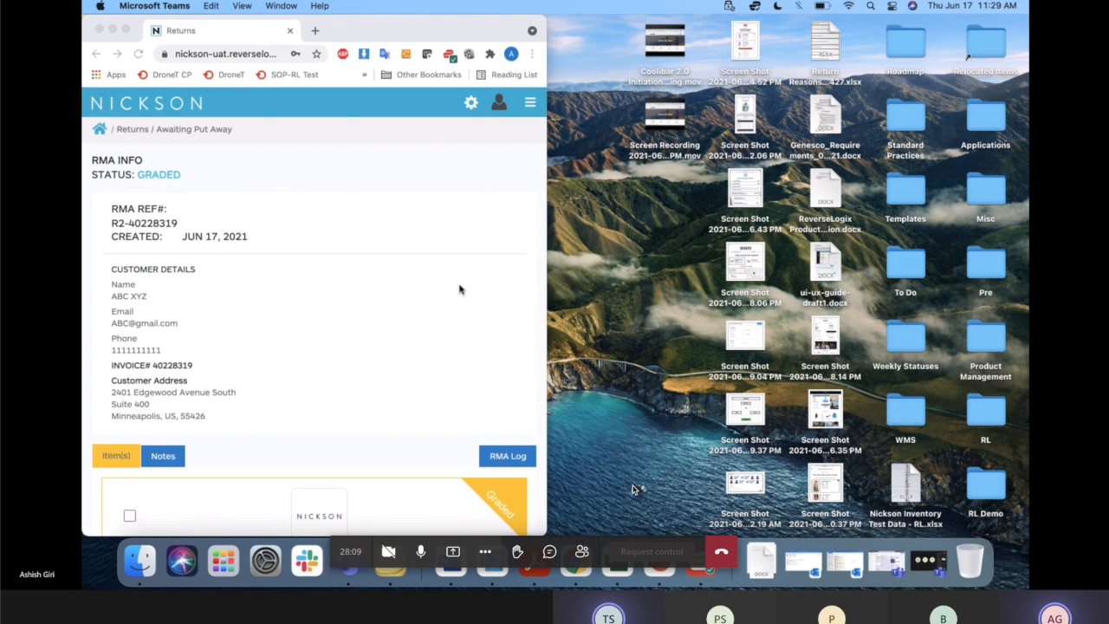
Widen the browser window back to the full desktop layout.
click(546, 280)
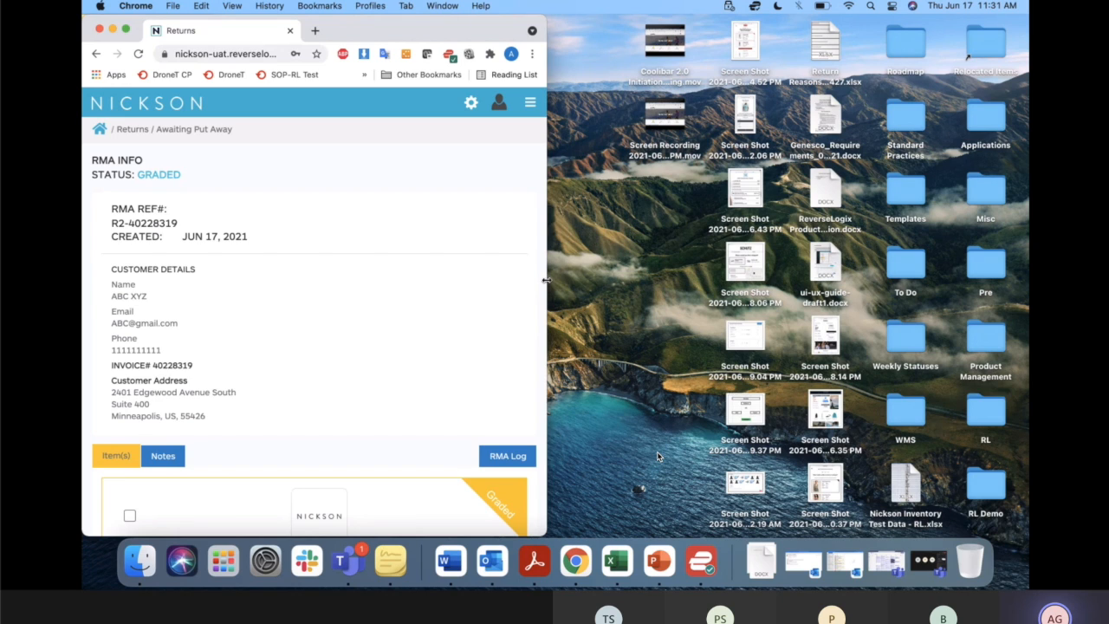
drag(546, 279, 1025, 294)
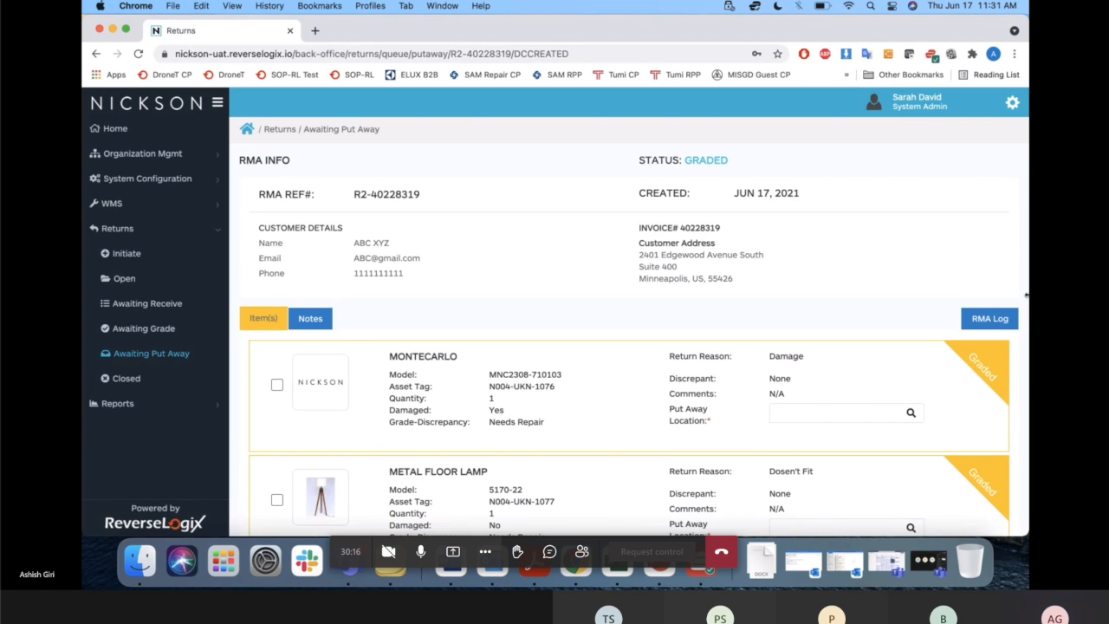
click(422, 551)
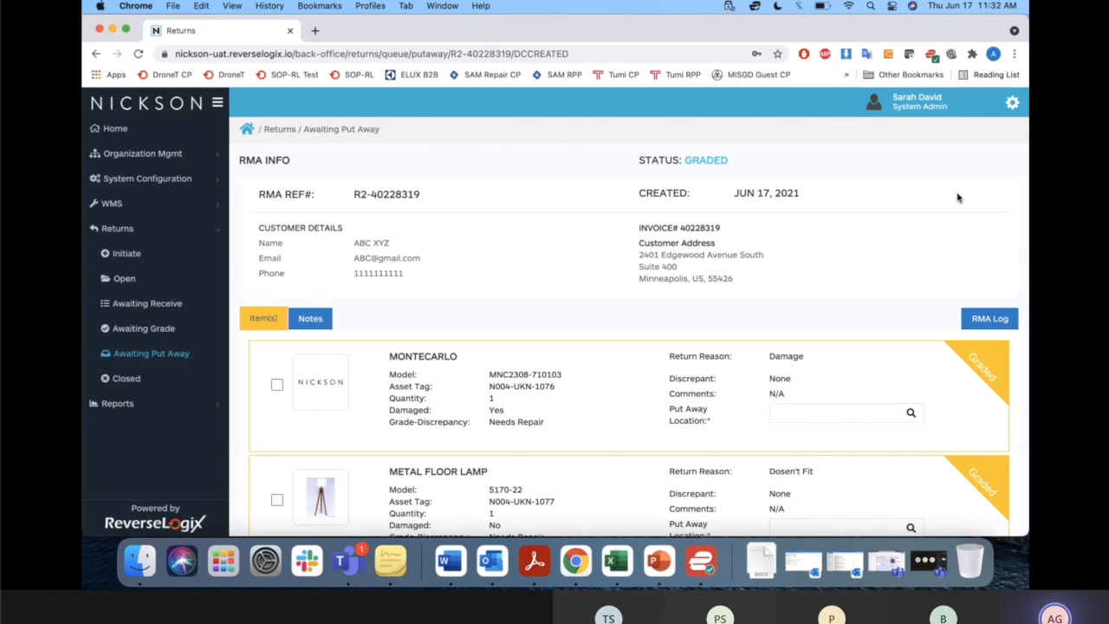
Shrink the browser window to the compact layout again and select the Montecarlo and the Metal Floor Lamp for put-away.
drag(1025, 266, 577, 198)
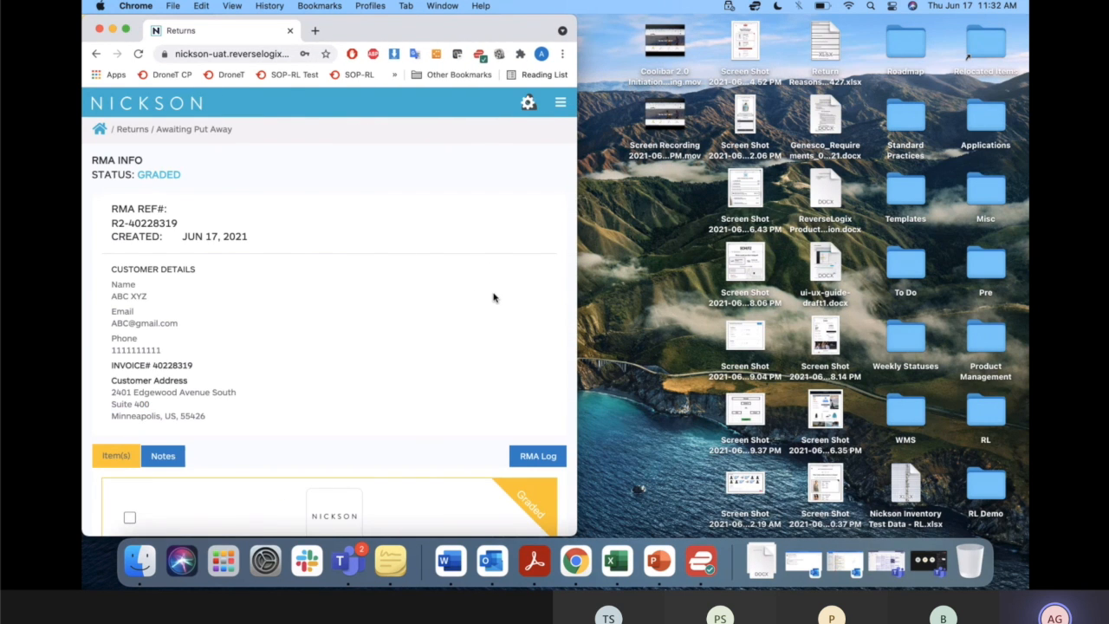
scroll(494, 297, down, 10)
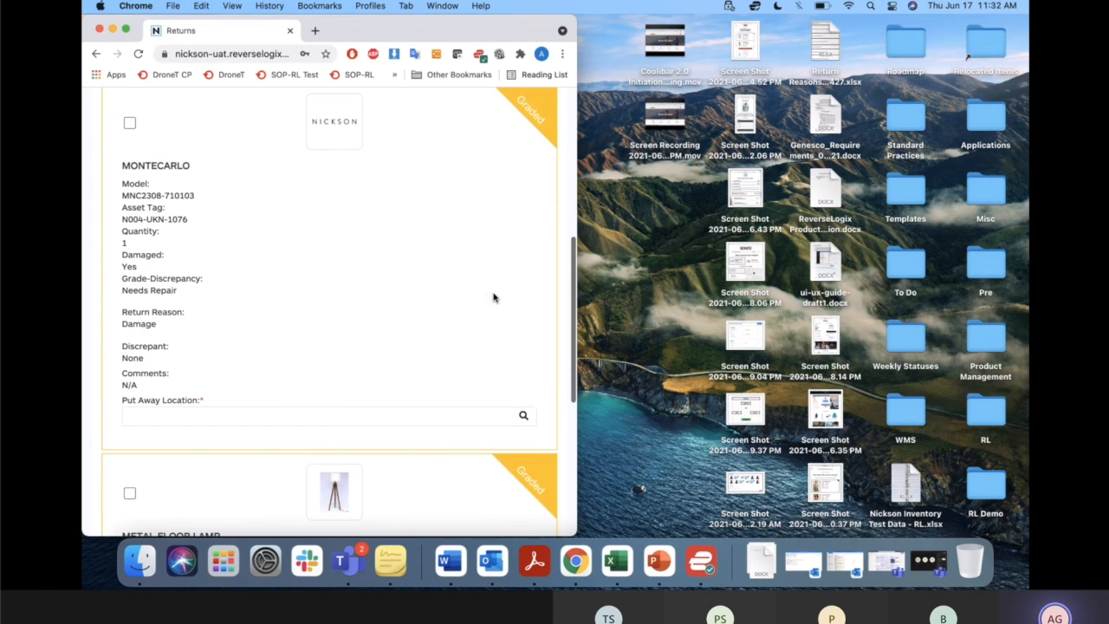
scroll(493, 297, up, 1)
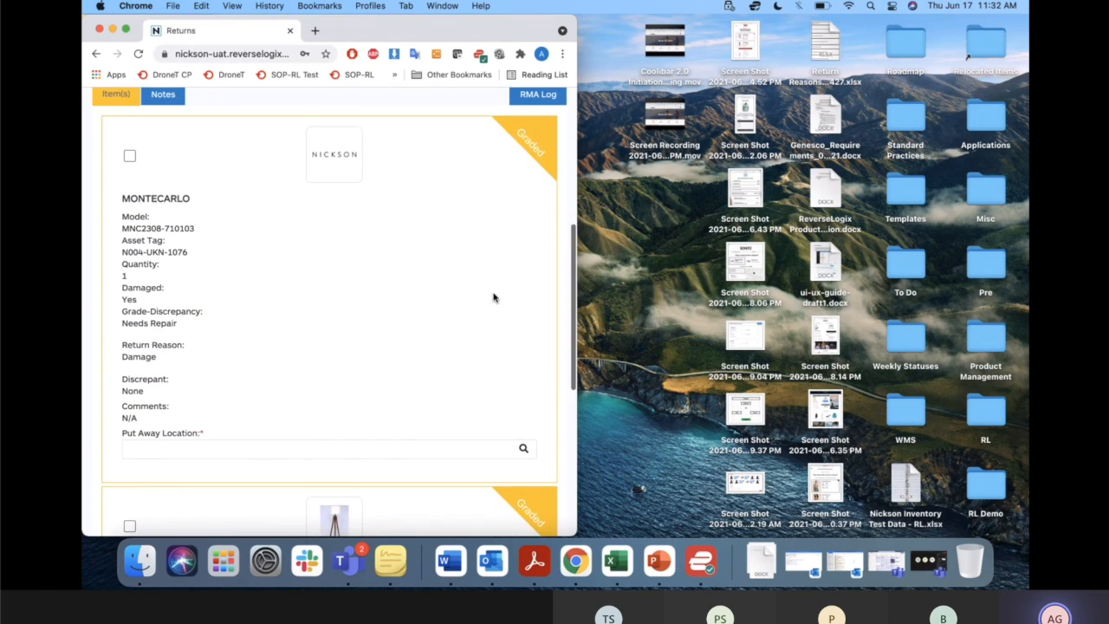
click(129, 159)
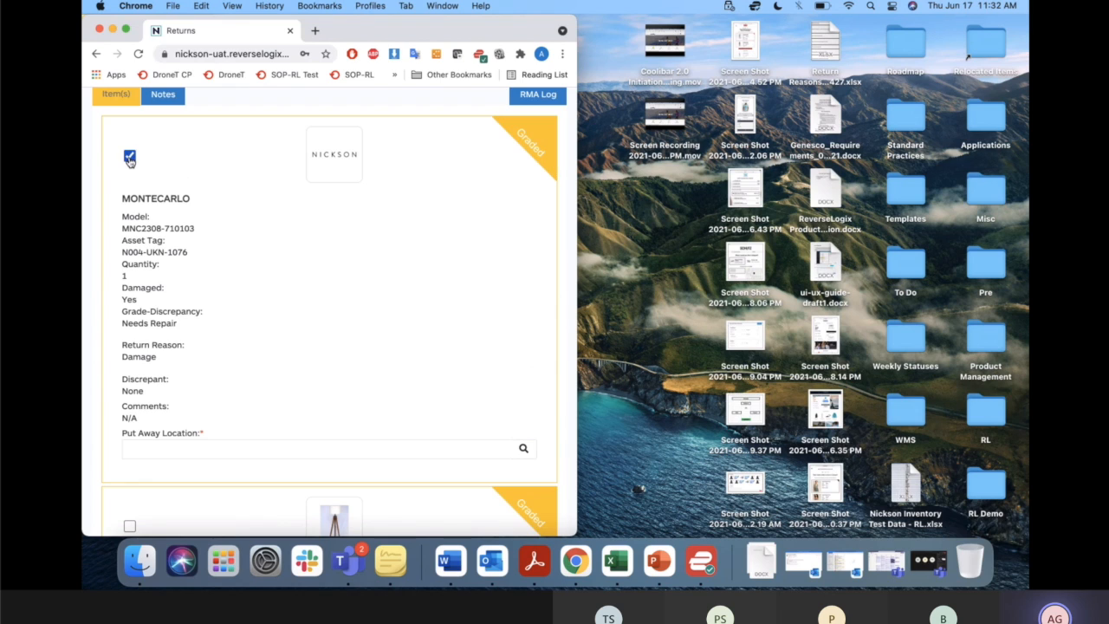
scroll(208, 290, down, 5)
click(129, 343)
scroll(301, 203, up, 6)
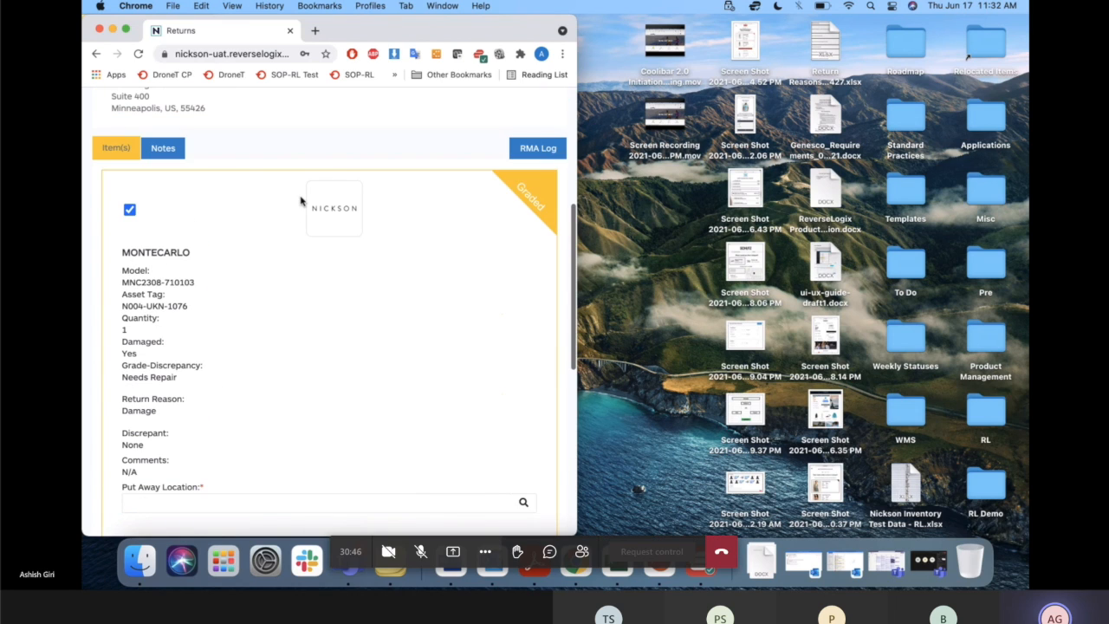
Set the Montecarlo's Put Away Location to R1C1 on the Nickson Location - Nicksons Department grid.
scroll(300, 201, down, 2)
scroll(301, 202, down, 1)
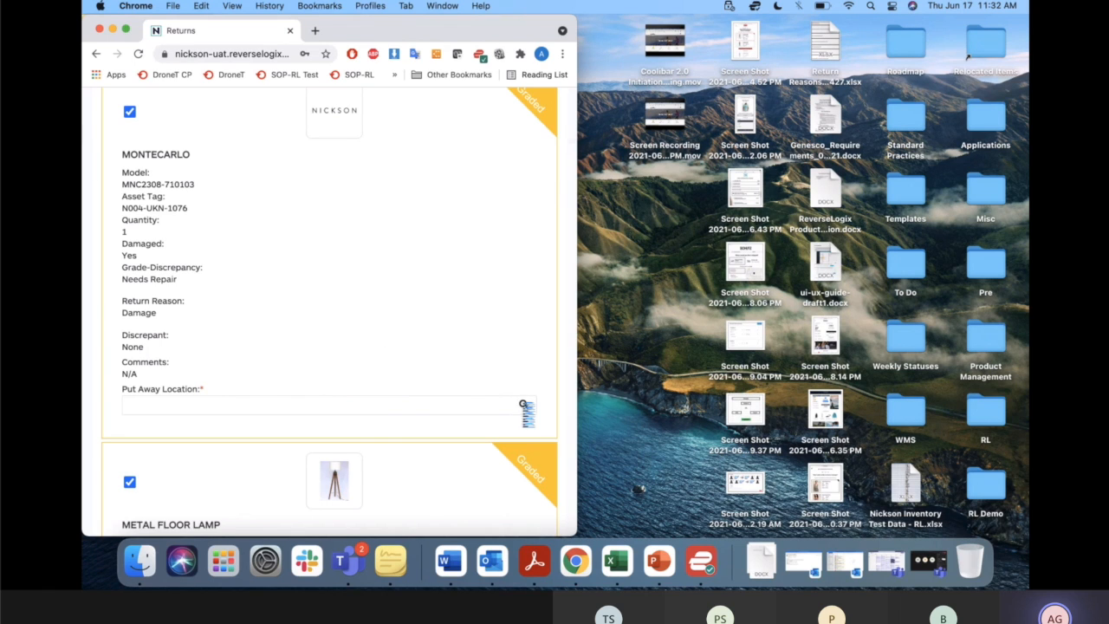
click(521, 406)
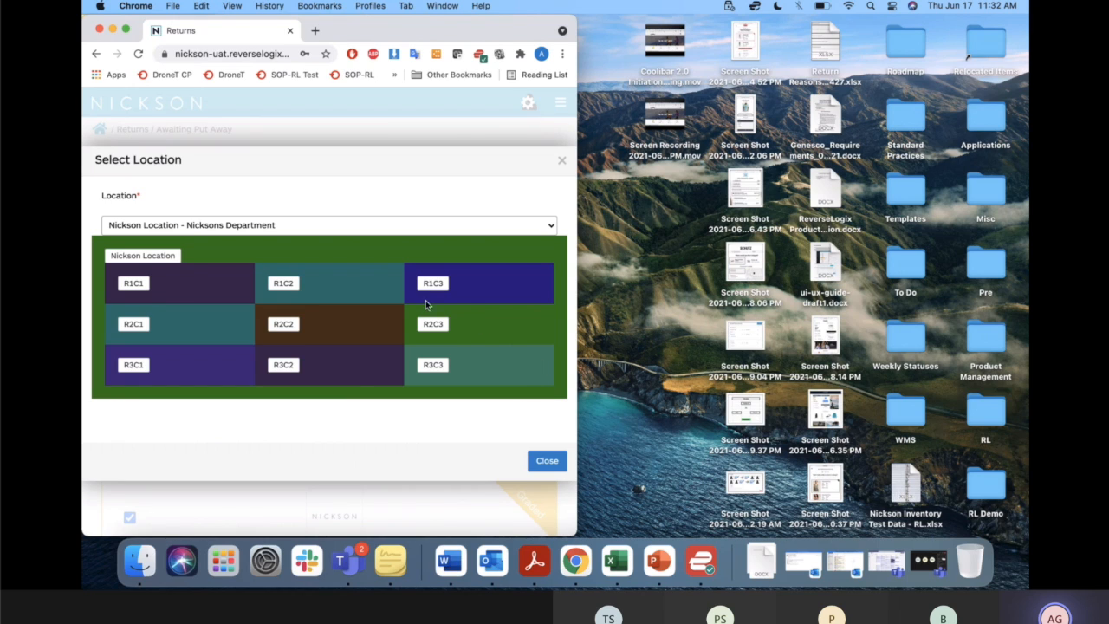
click(138, 287)
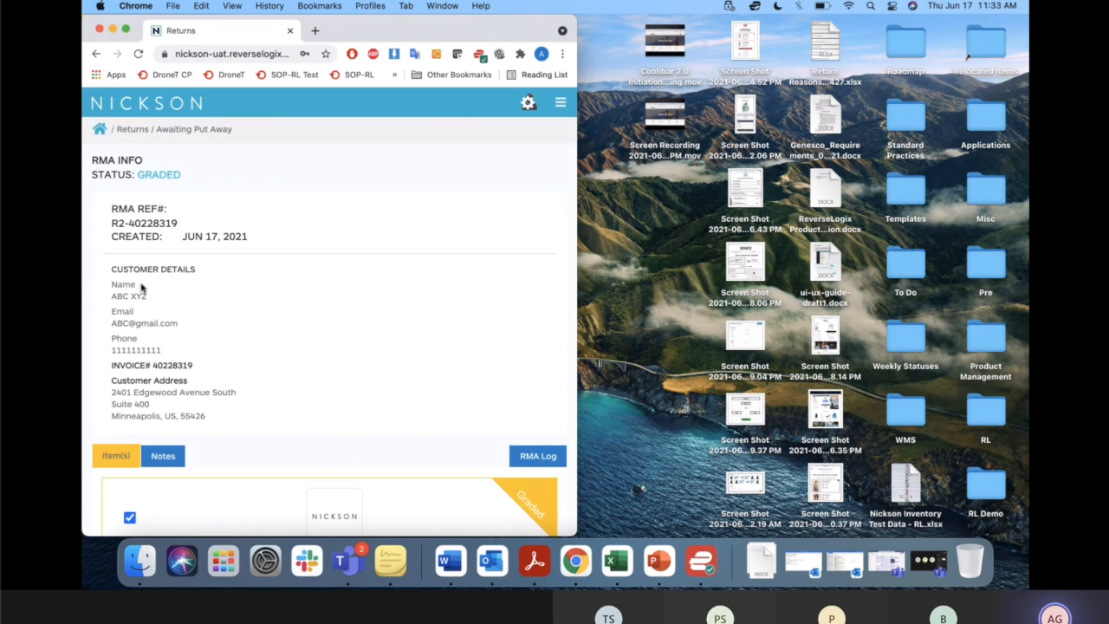
scroll(302, 411, down, 10)
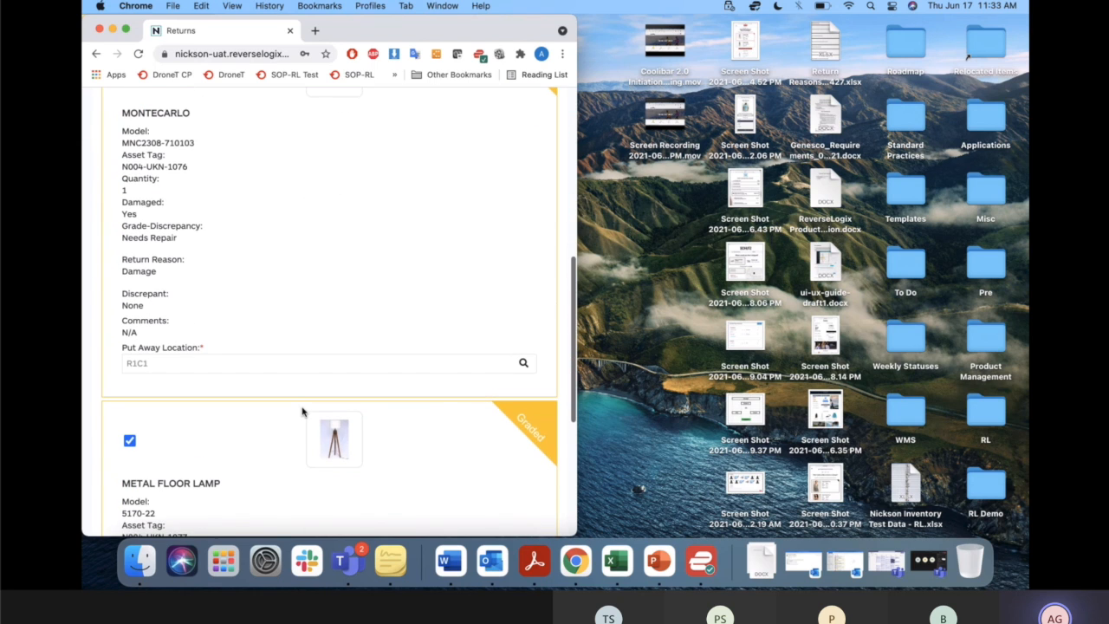
scroll(287, 362, down, 7)
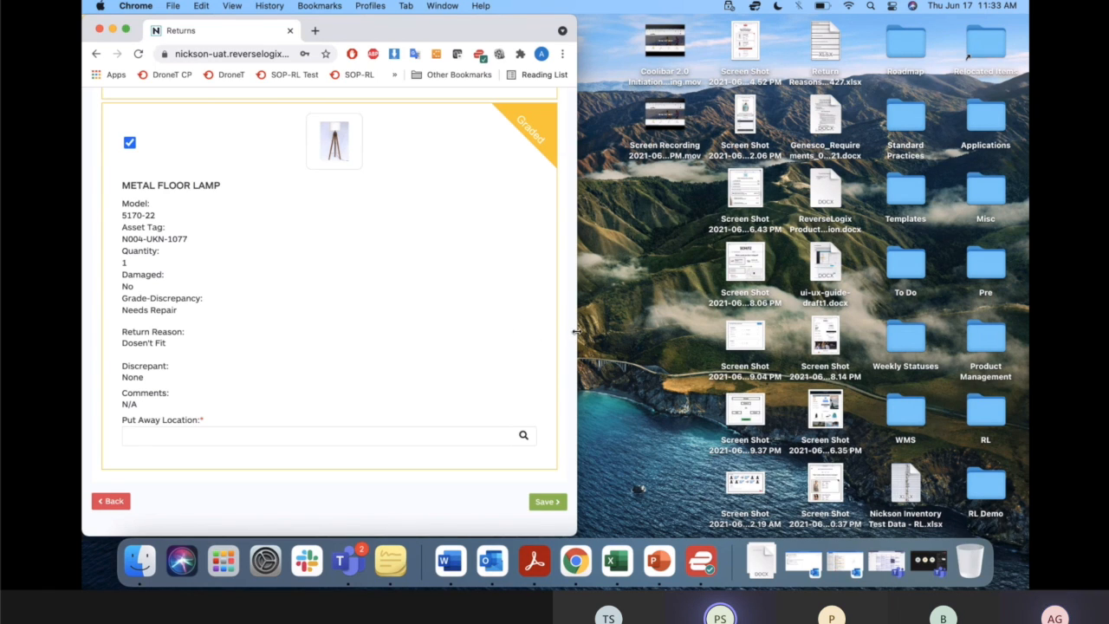
scroll(483, 289, up, 6)
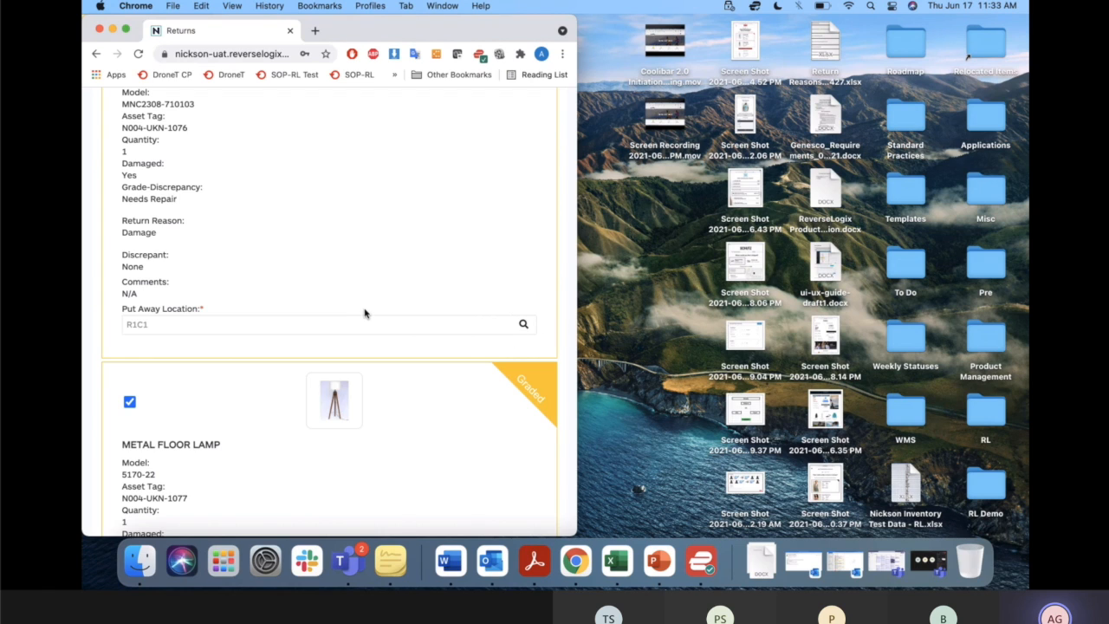
scroll(364, 313, down, 5)
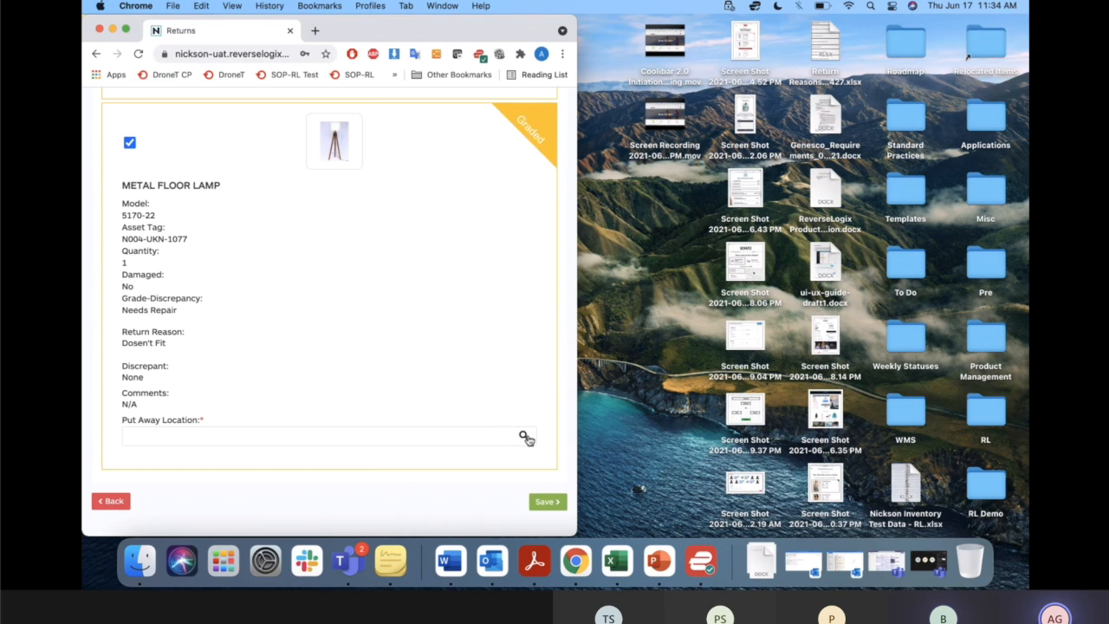
Set the Metal Floor Lamp's Put Away Location to R1C2 on the Nickson Location grid and save the put-away.
scroll(525, 440, up, 10)
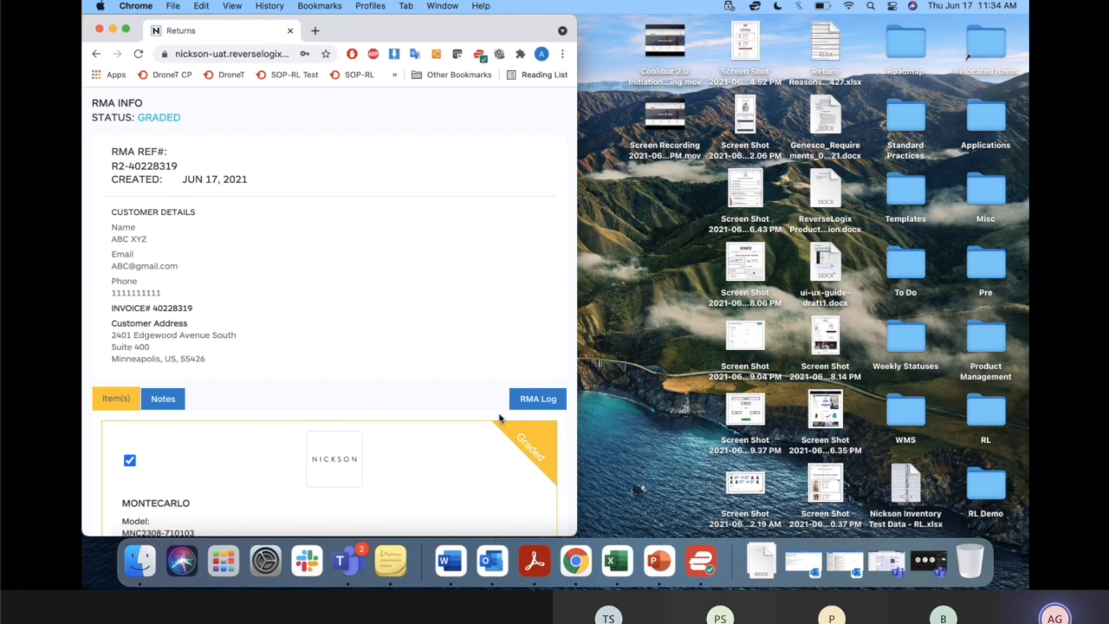
scroll(499, 418, down, 15)
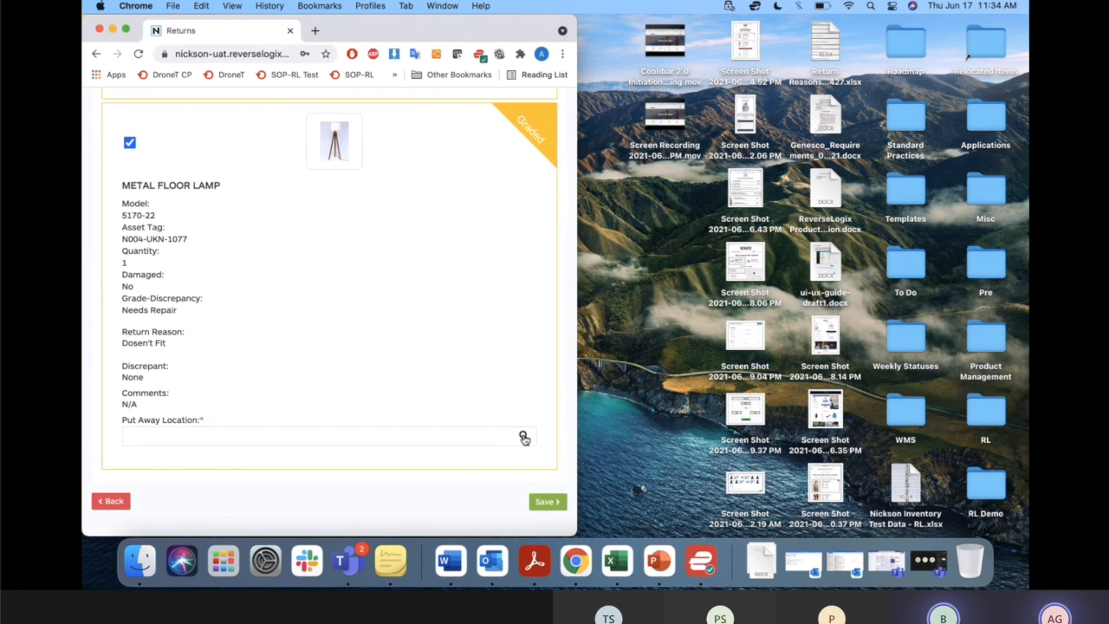
click(523, 439)
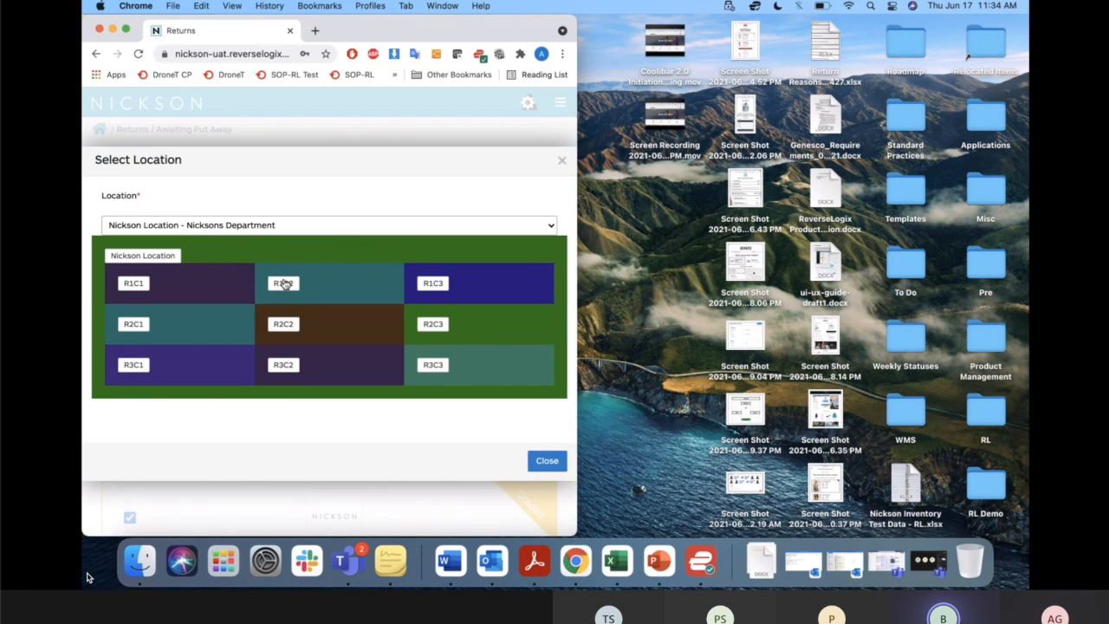
click(284, 283)
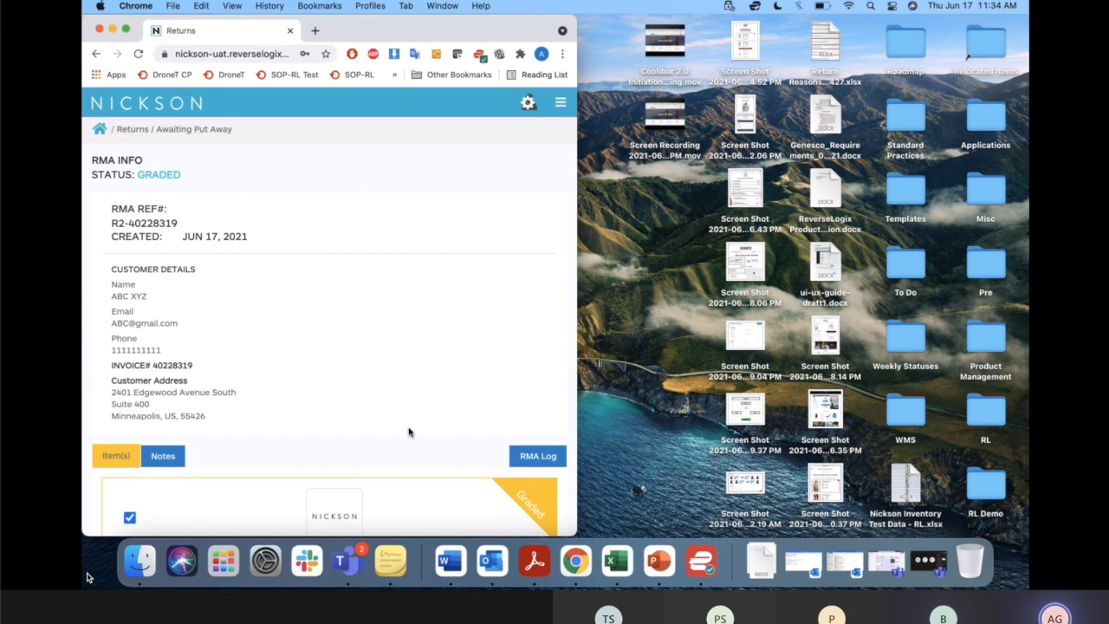
scroll(409, 431, down, 15)
click(547, 503)
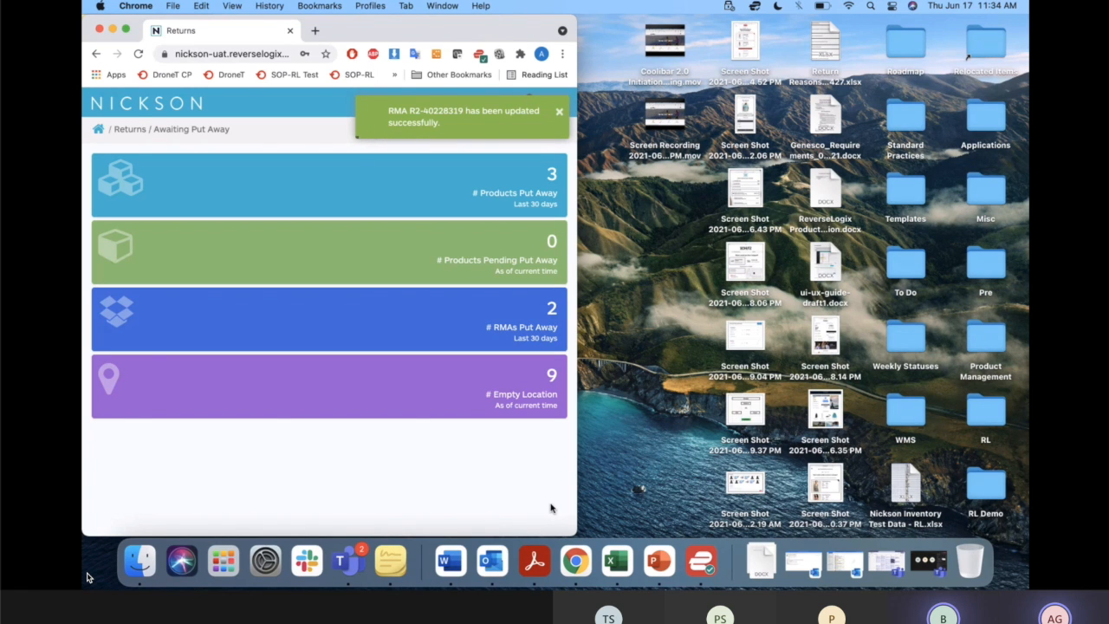
key(ctrl+Up)
click(542, 451)
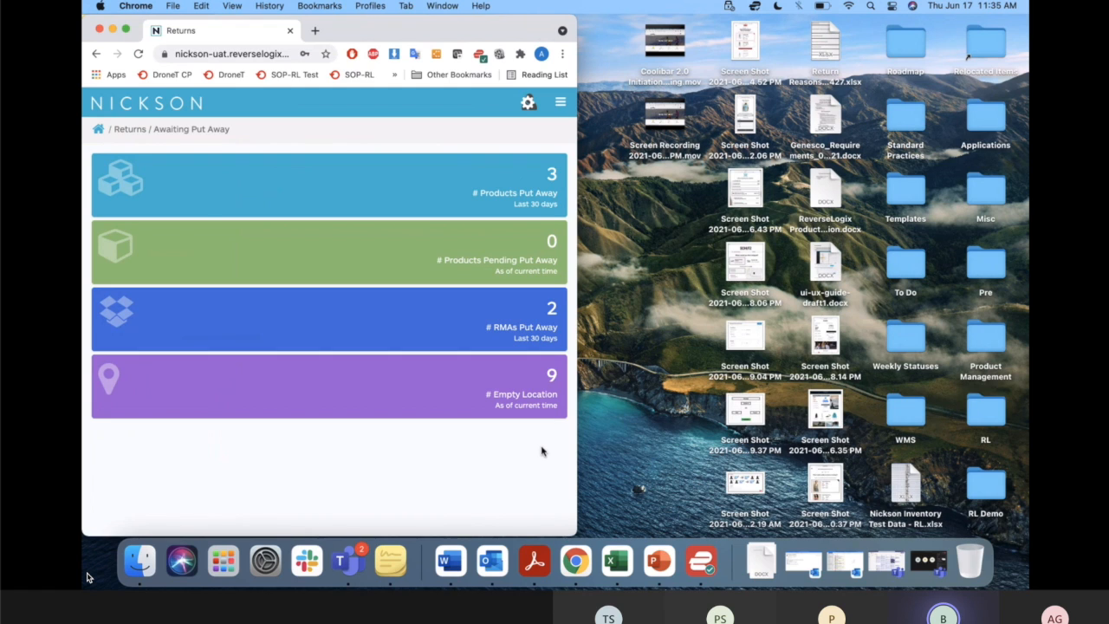
Open the Transfer Inventory page of the WMS module from the compact layout.
click(561, 105)
mouse_move(105, 232)
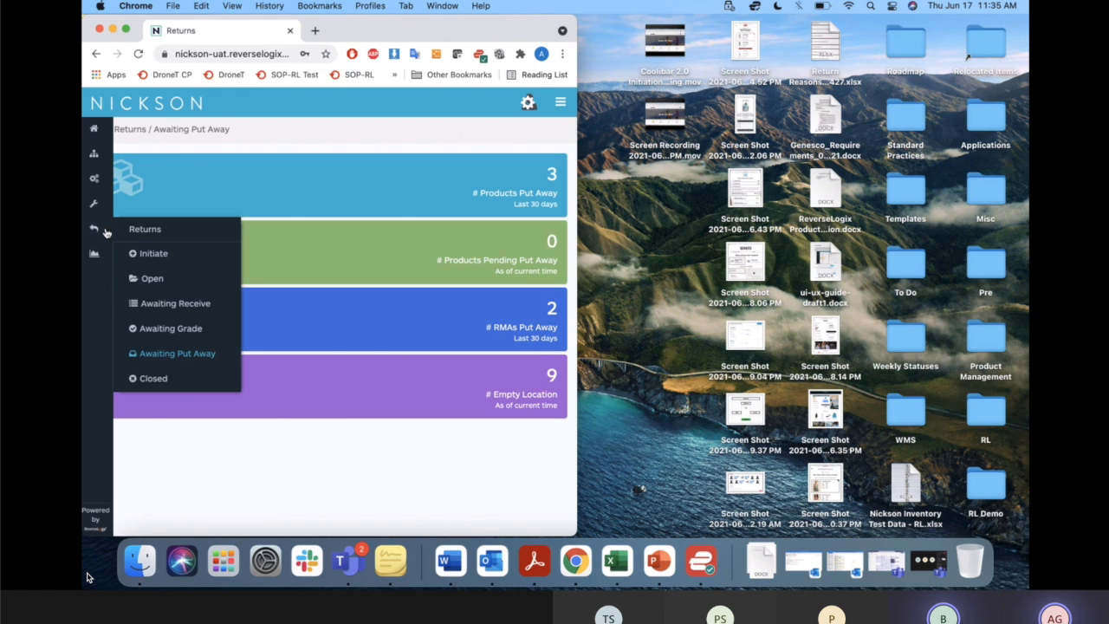
mouse_move(98, 259)
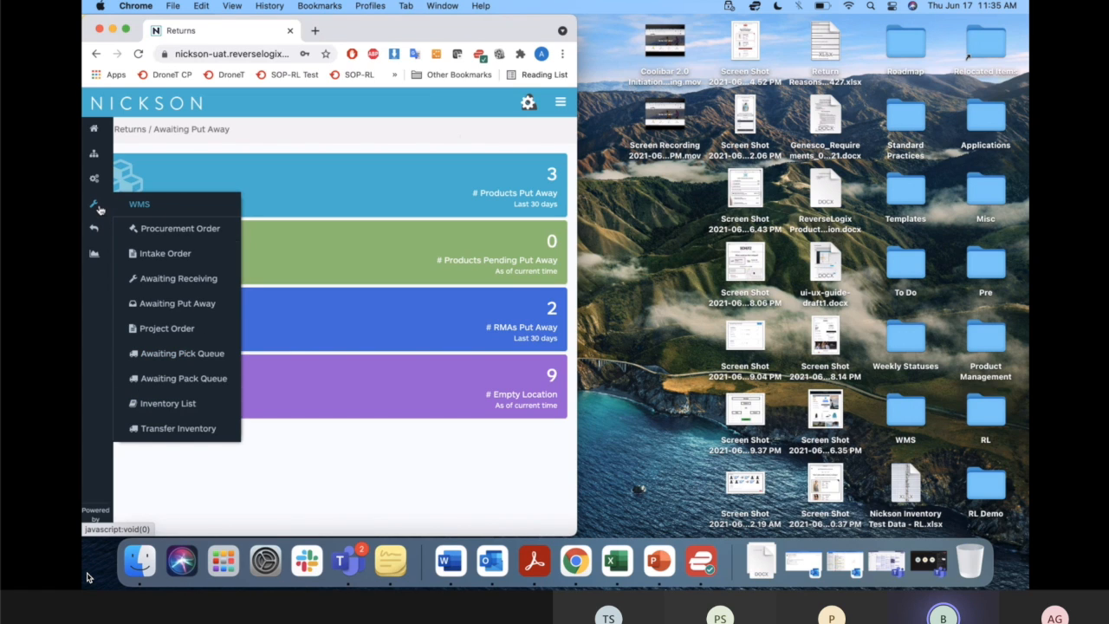
click(180, 430)
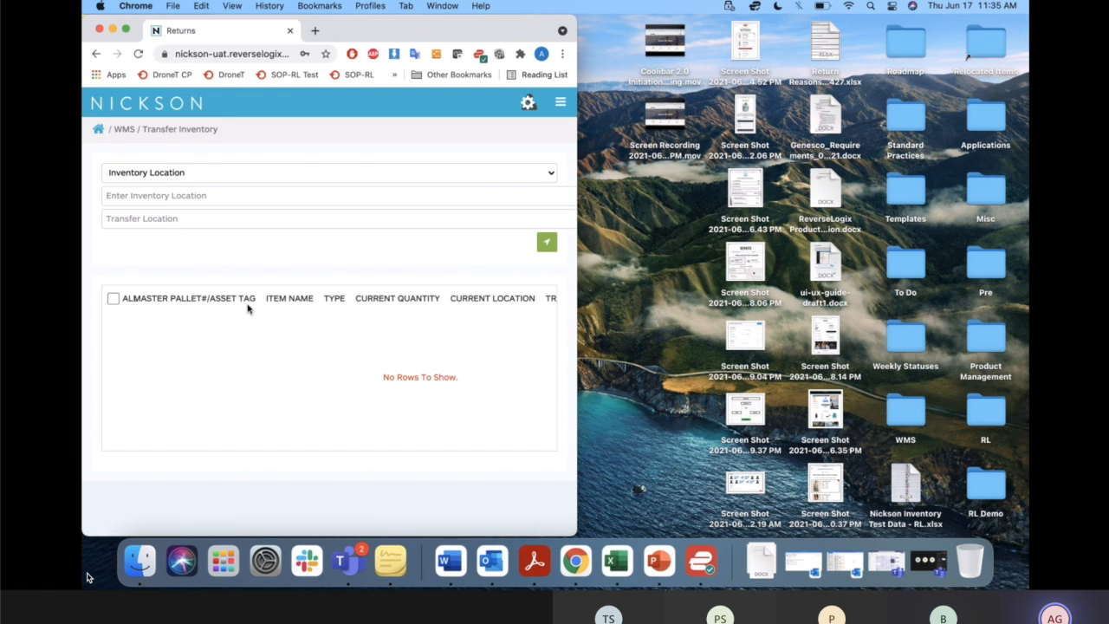
Try to transfer inventory from location R1C1 to transfer location R1C2 in the compact layout.
click(303, 173)
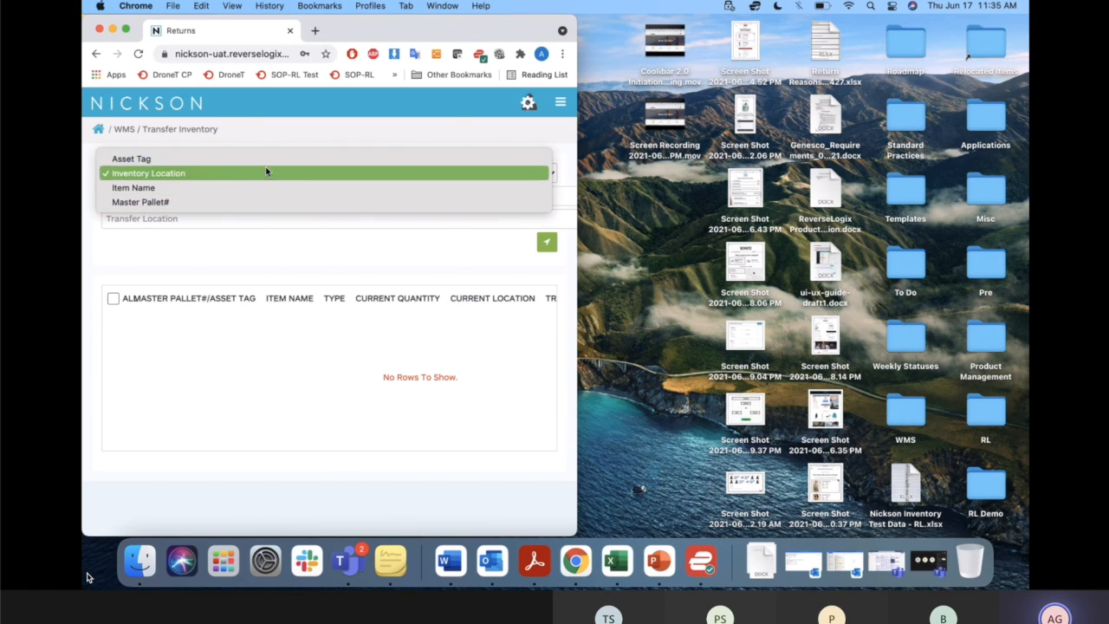
click(266, 176)
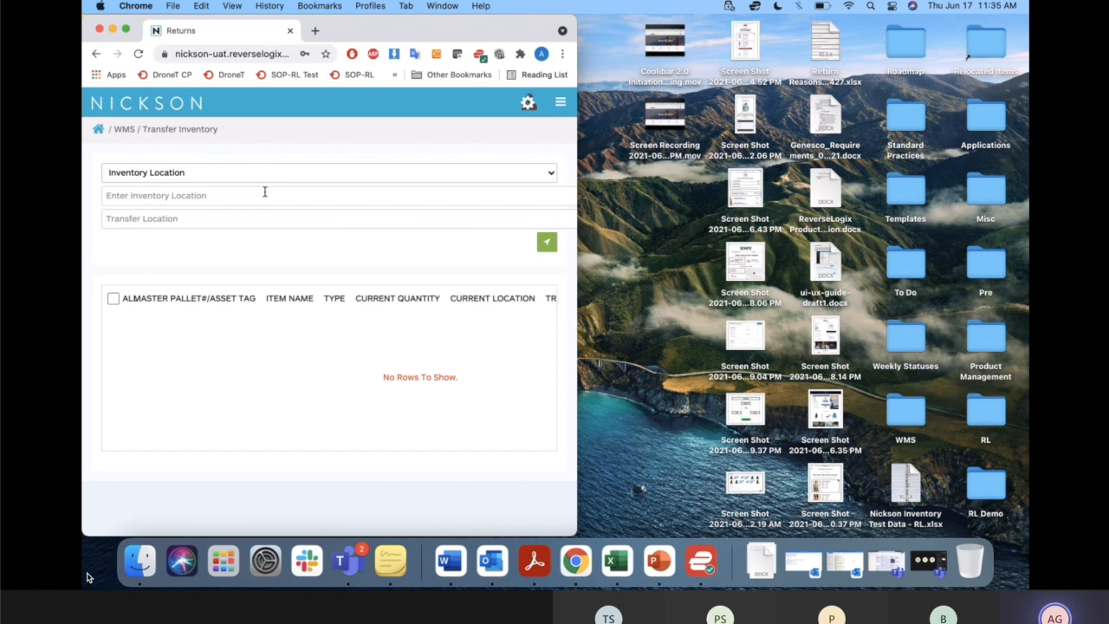
click(263, 197)
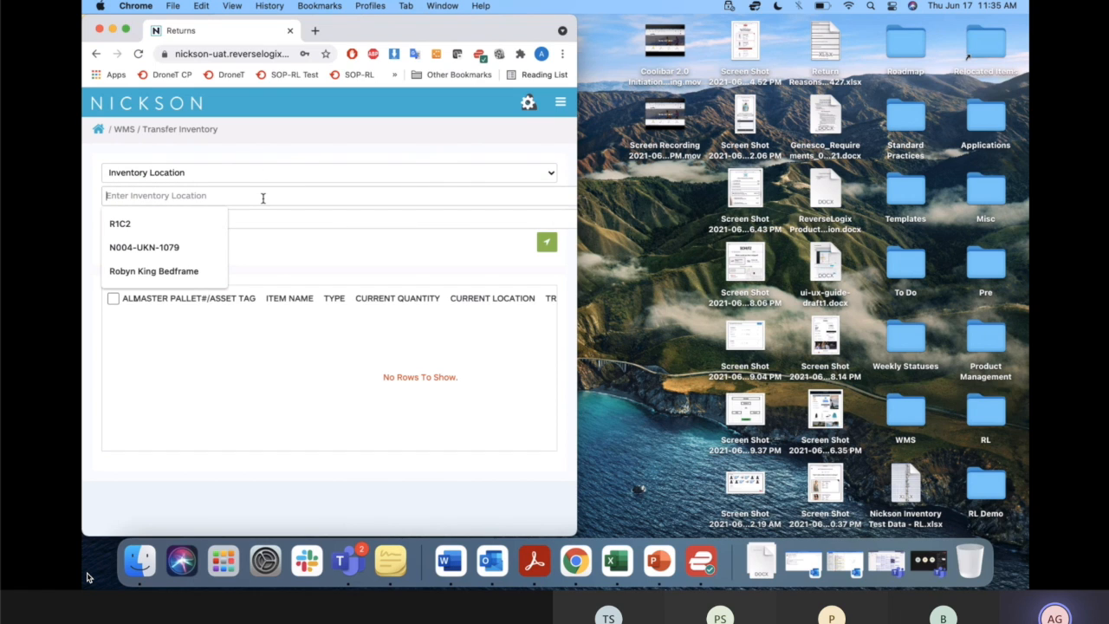
text(R1C1)
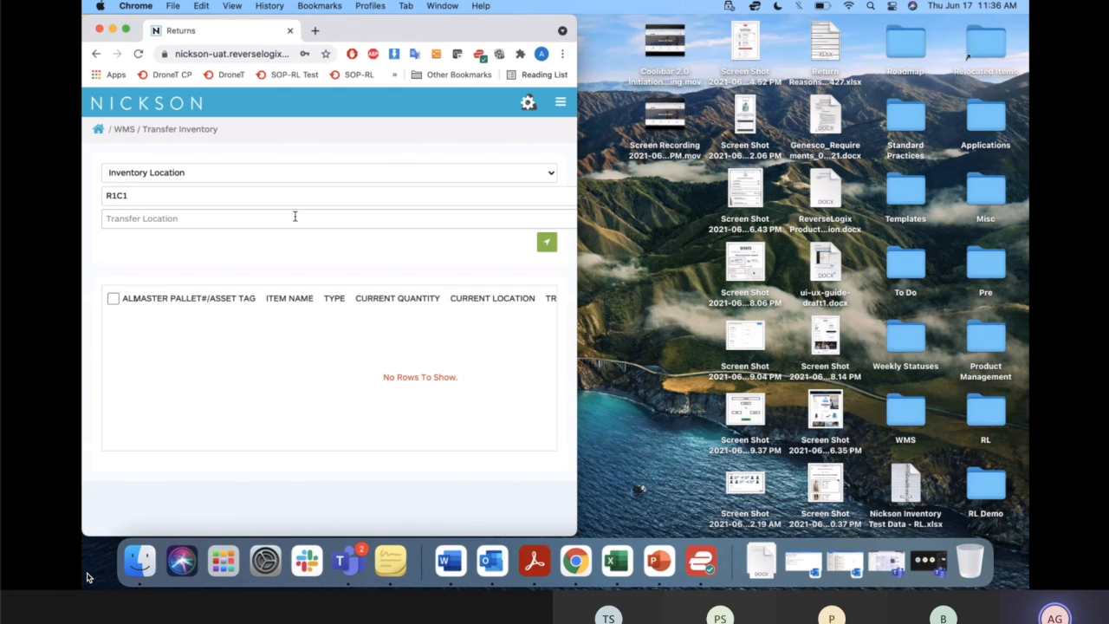
double_click(266, 196)
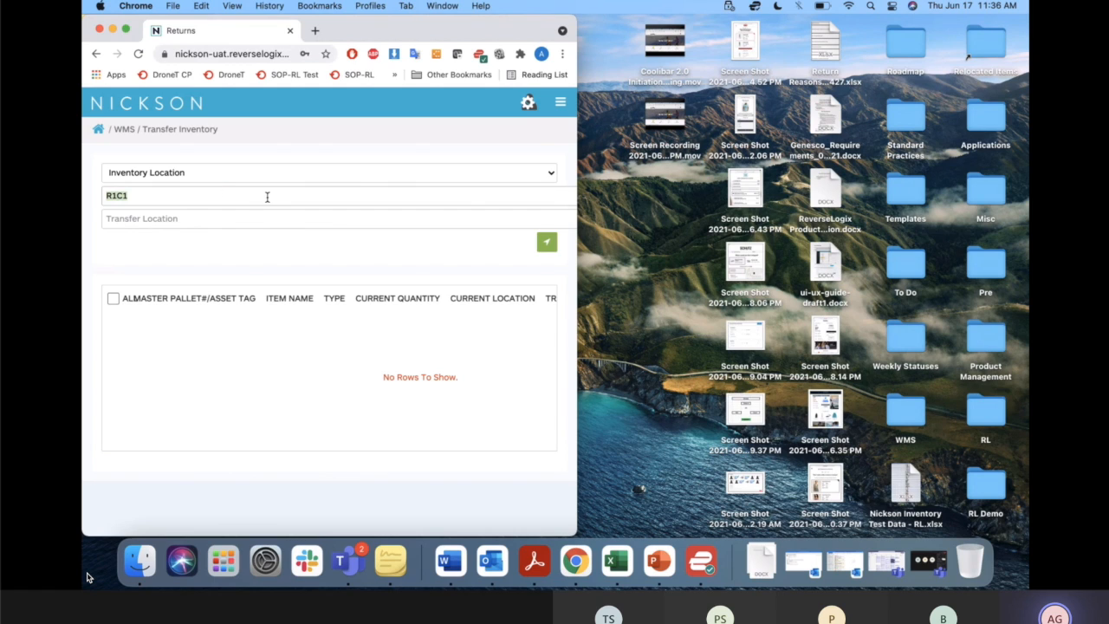
click(171, 218)
text(40228319)
key(Return)
text(R1C2)
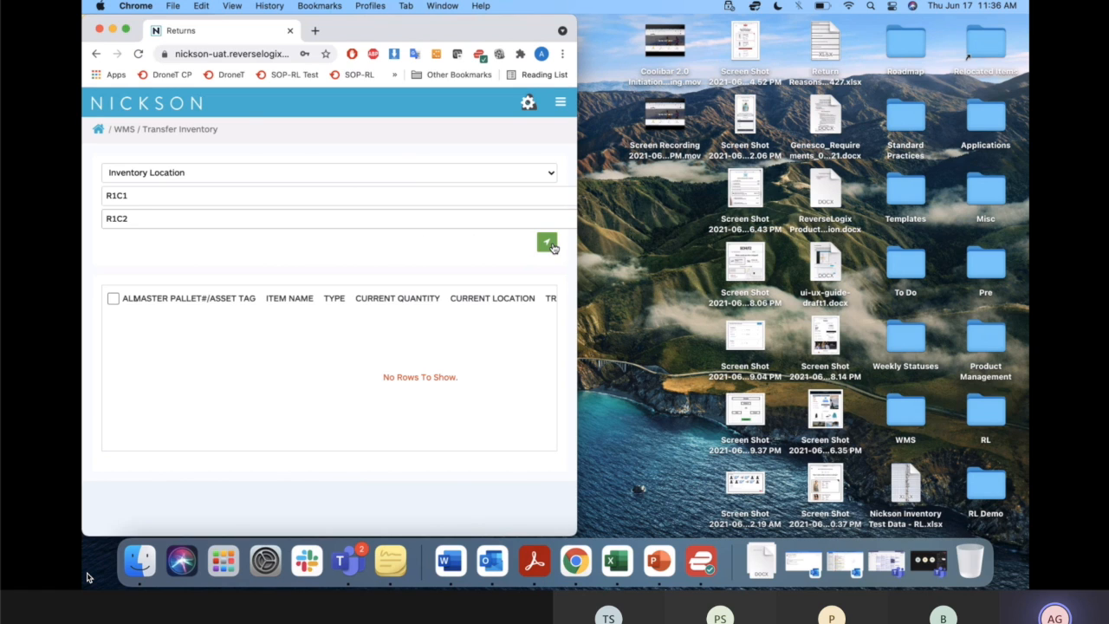
click(551, 246)
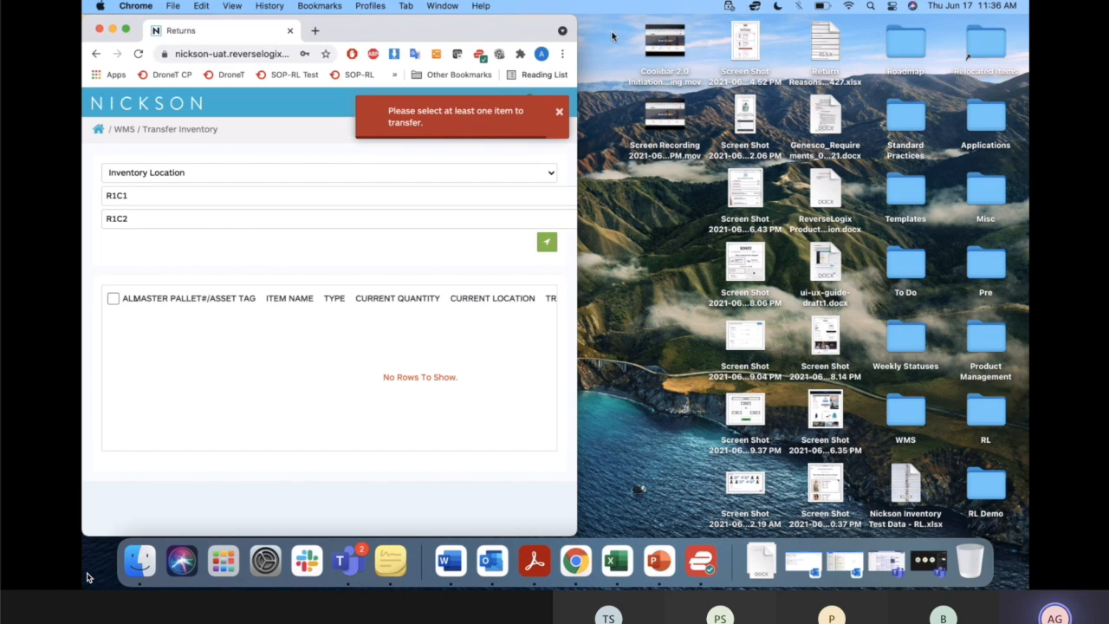
Widen the browser window to the full desktop layout, checking the Inventory Location grid at an intermediate width.
drag(577, 29, 845, 27)
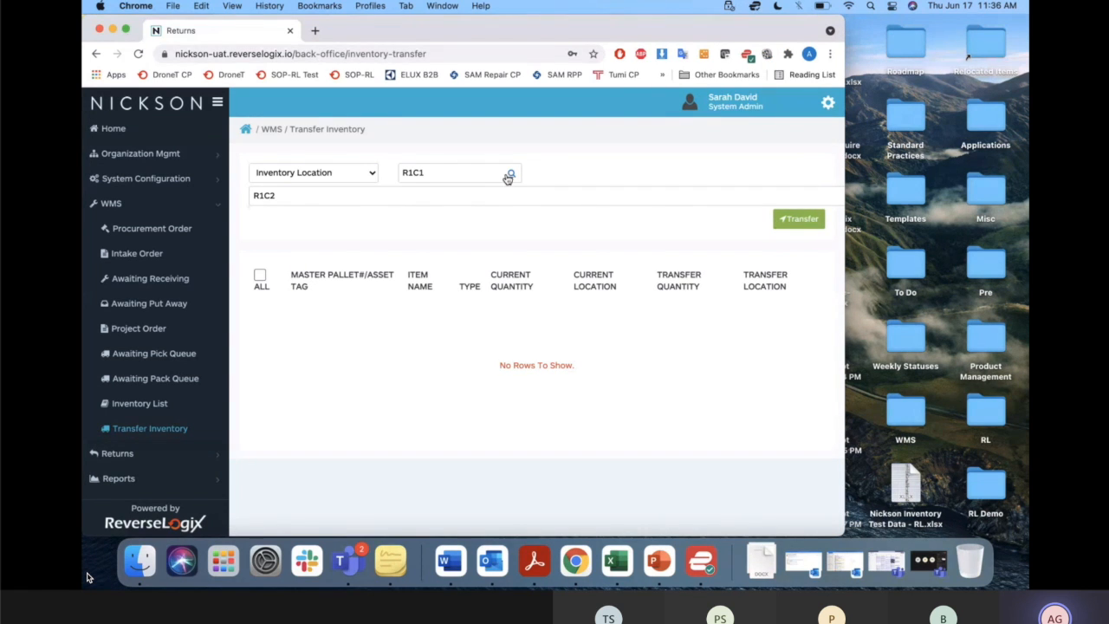
click(512, 176)
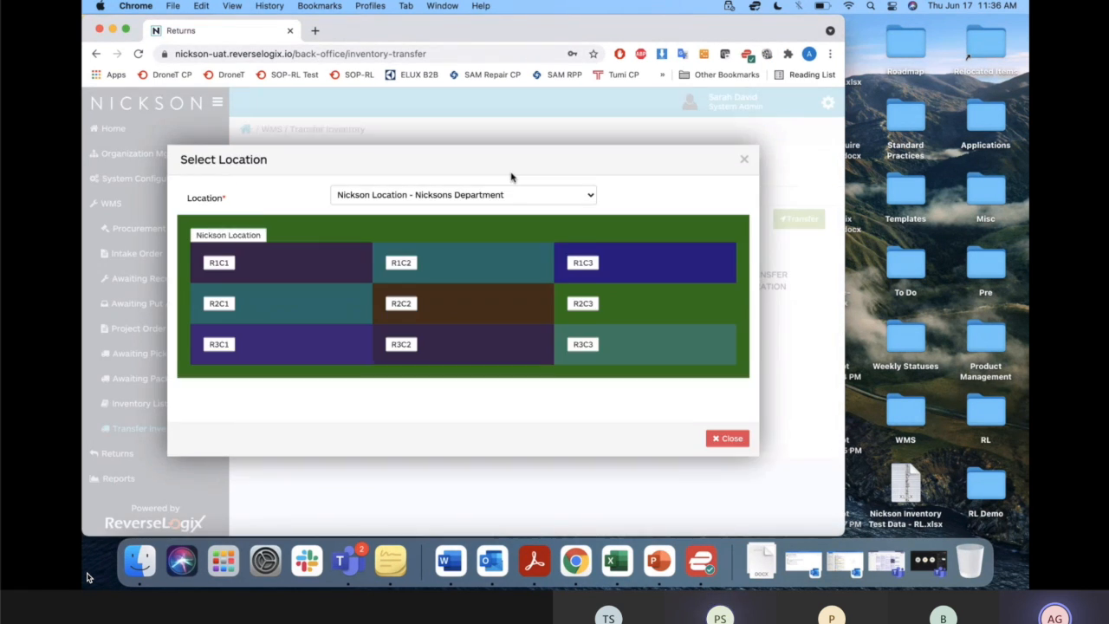
click(712, 440)
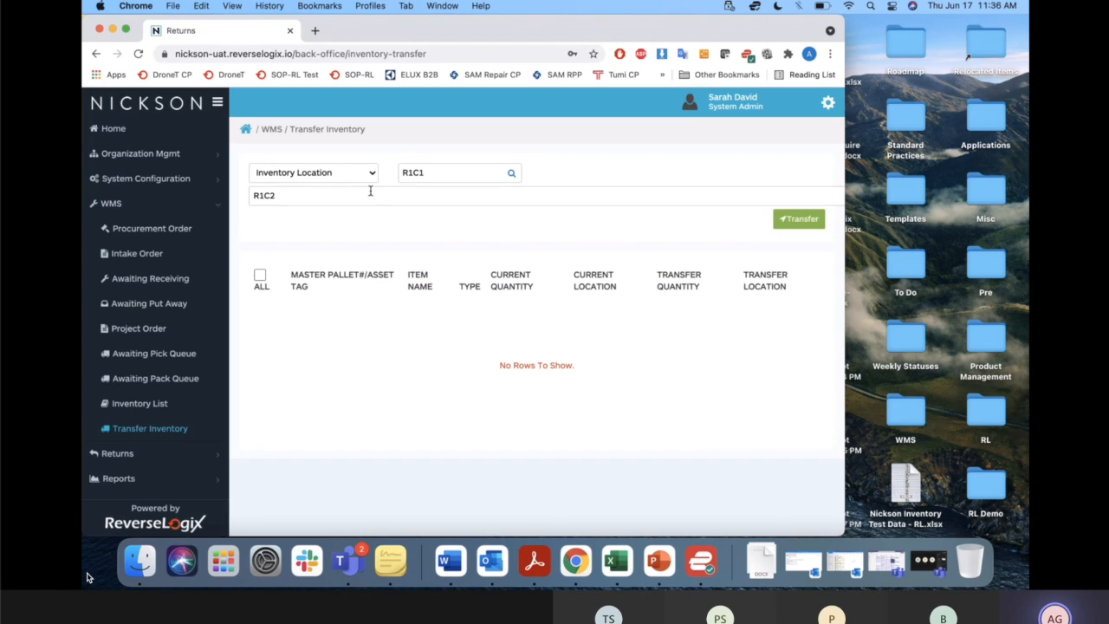
drag(845, 27, 1029, 24)
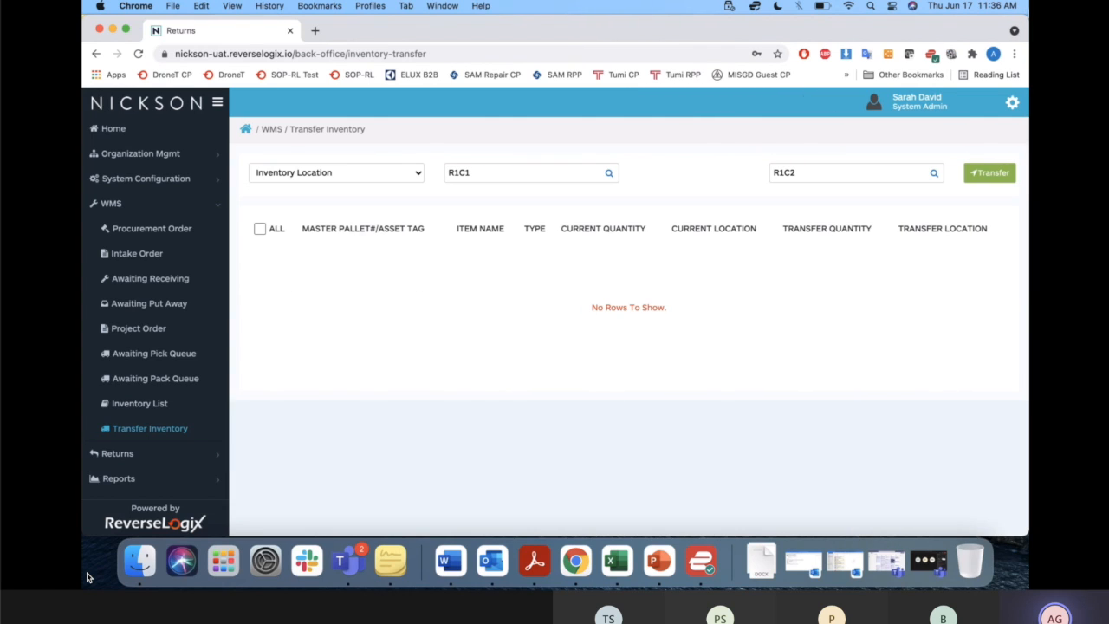
Load the inventory stored at R1C1 and select only the Montecarlo and LED Round Wall Mirror items.
click(606, 176)
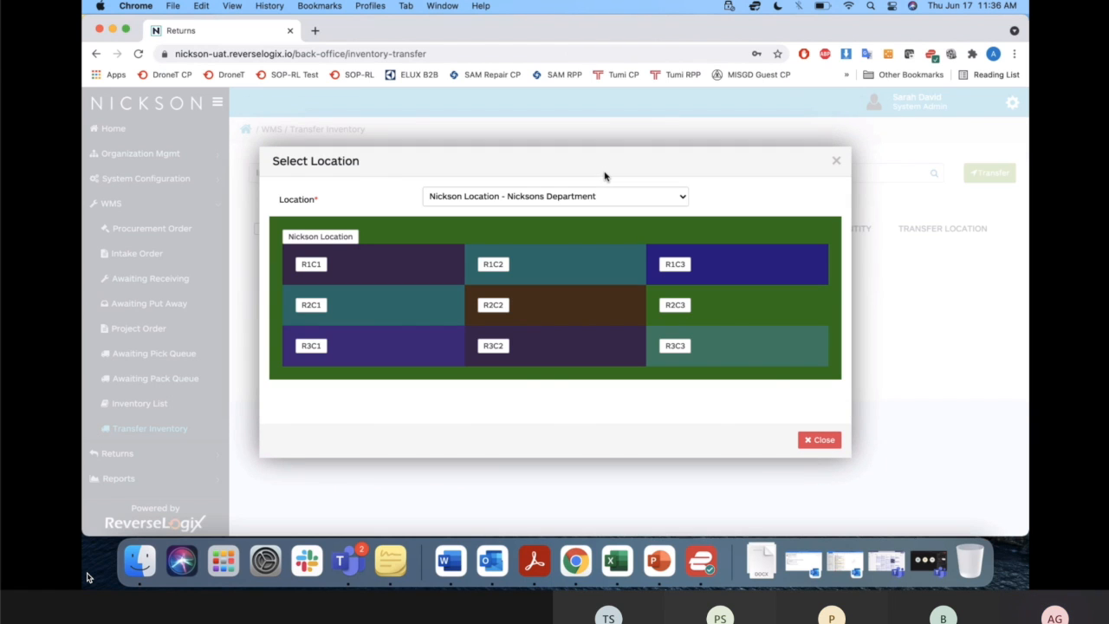
click(310, 264)
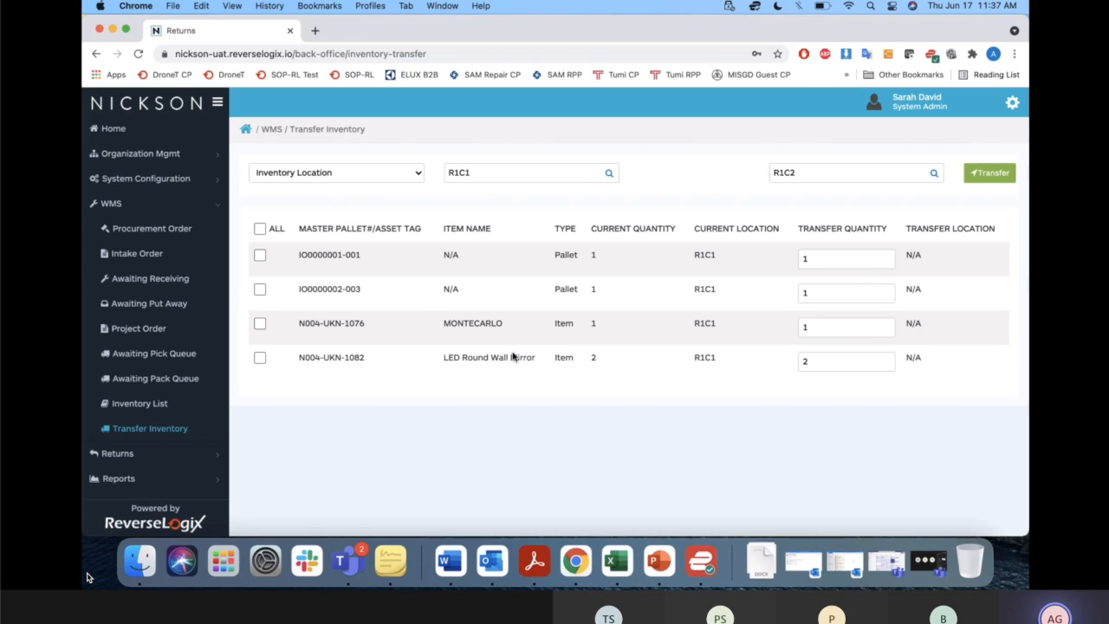
click(259, 229)
click(259, 229)
click(261, 325)
click(260, 359)
Set R1C2 as the transfer location for the selected items and transfer them.
click(935, 176)
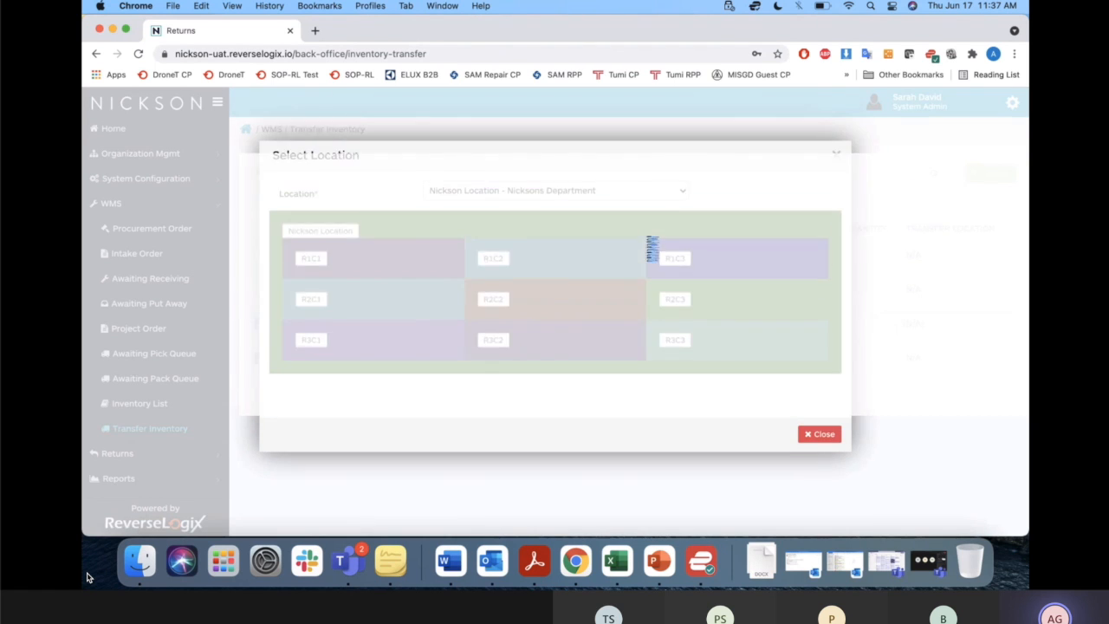
click(494, 271)
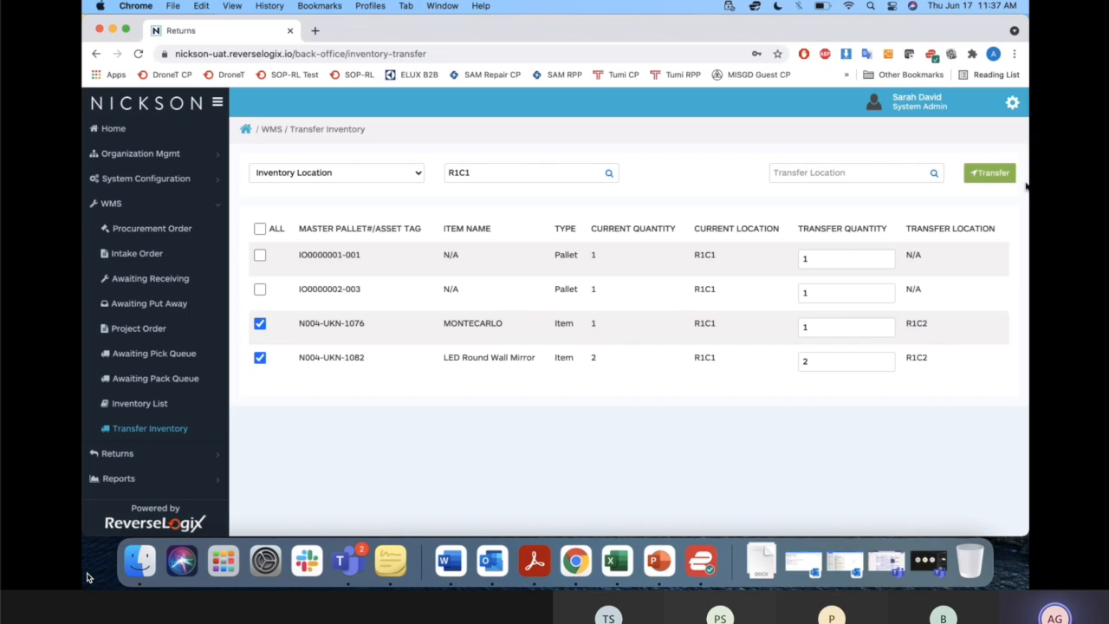
click(1007, 175)
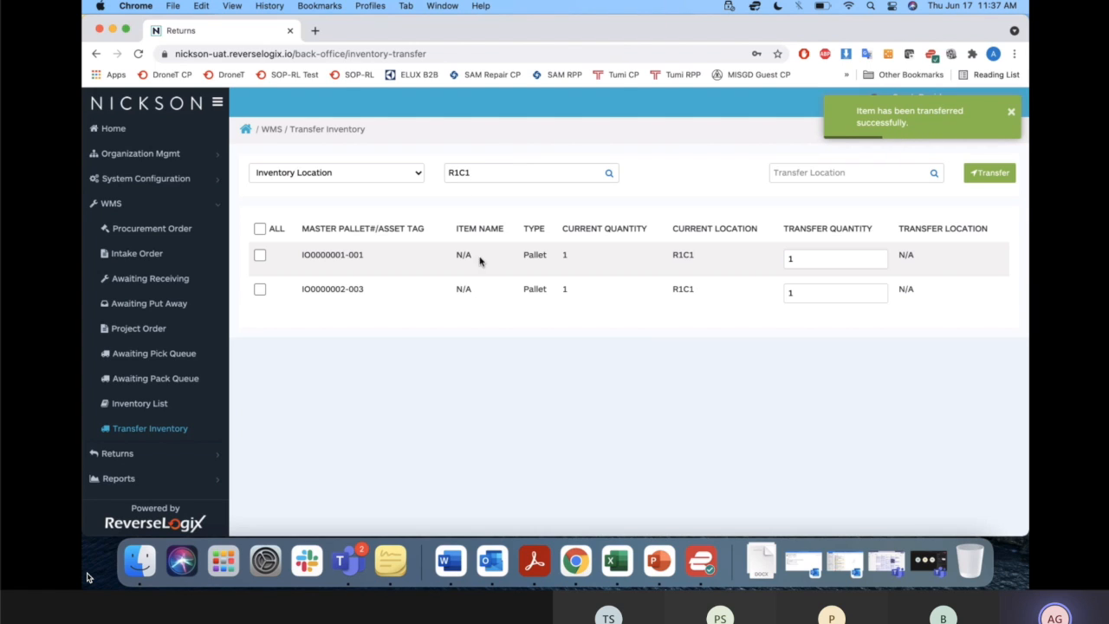
Look up the inventory stored at R1C2 and check the pallets and items listed there.
click(610, 175)
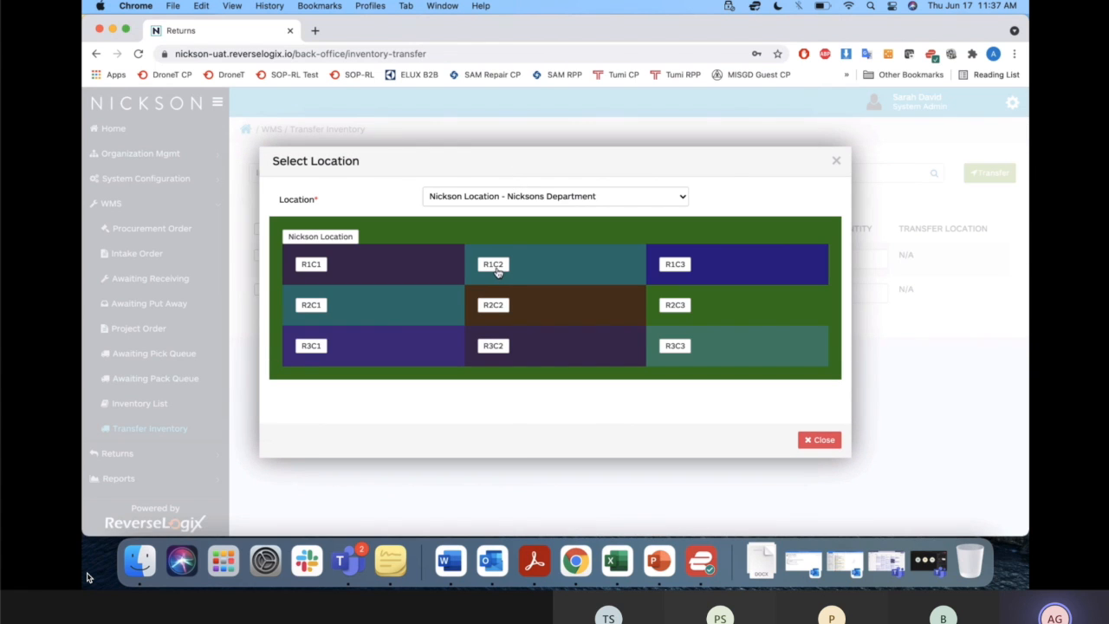
click(494, 265)
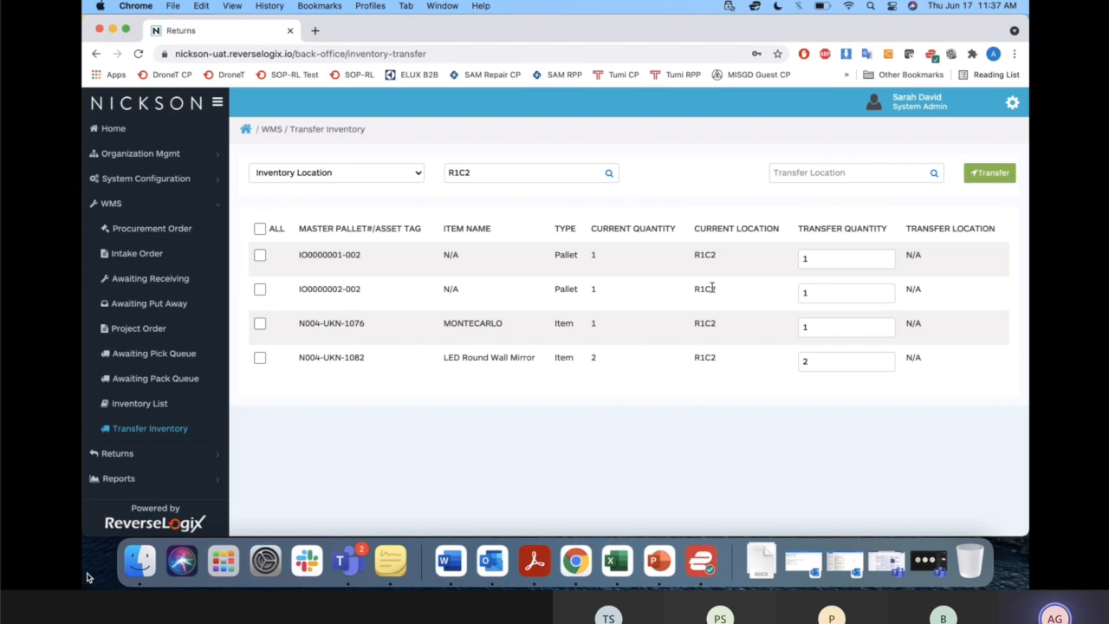
drag(725, 299, 512, 254)
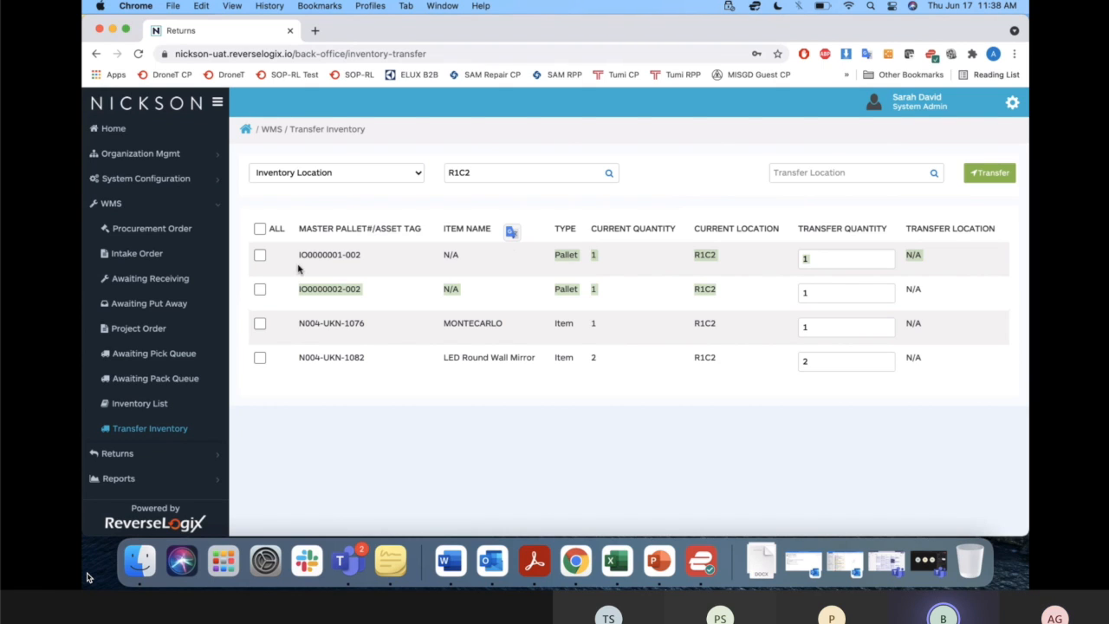
Search the inventory by Asset Tag for the LED Round Wall Mirror's tag N004-UKN-1082.
click(405, 174)
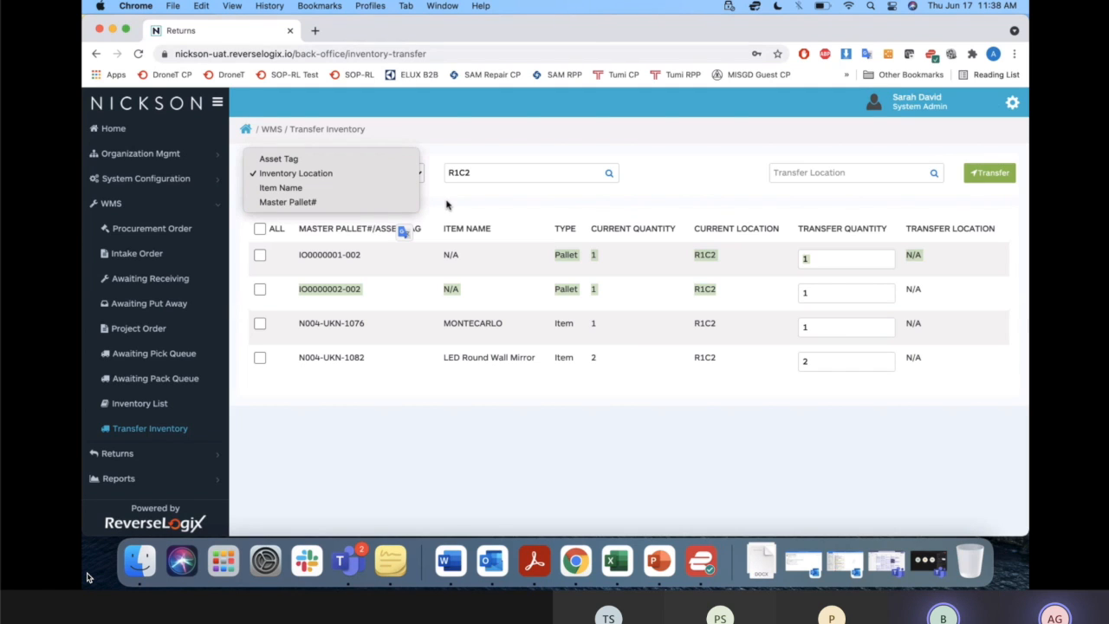
click(361, 159)
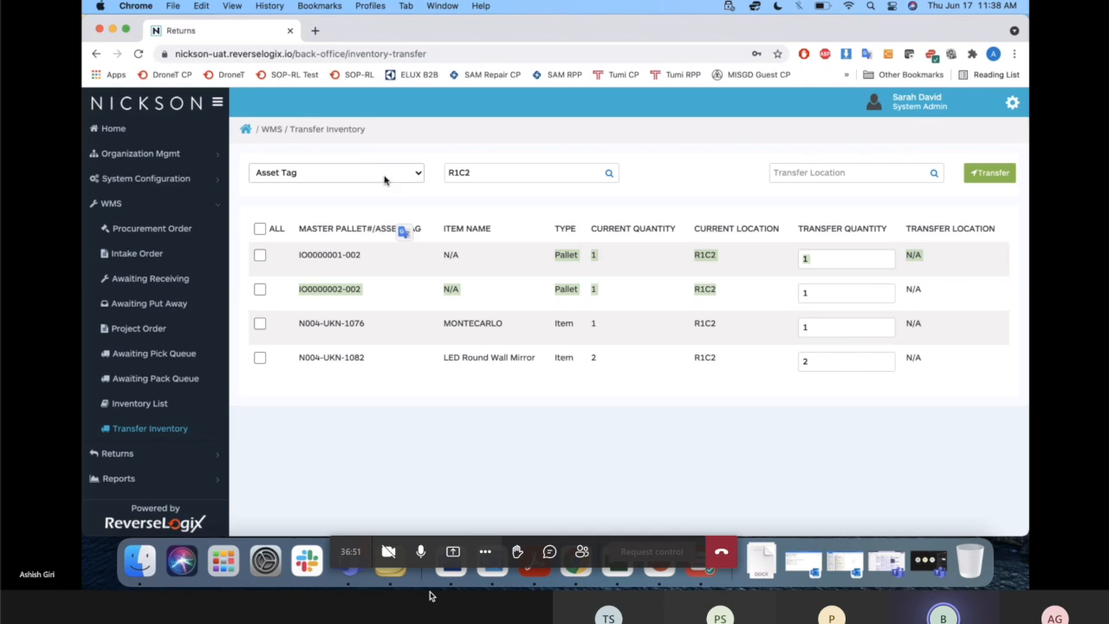
click(414, 199)
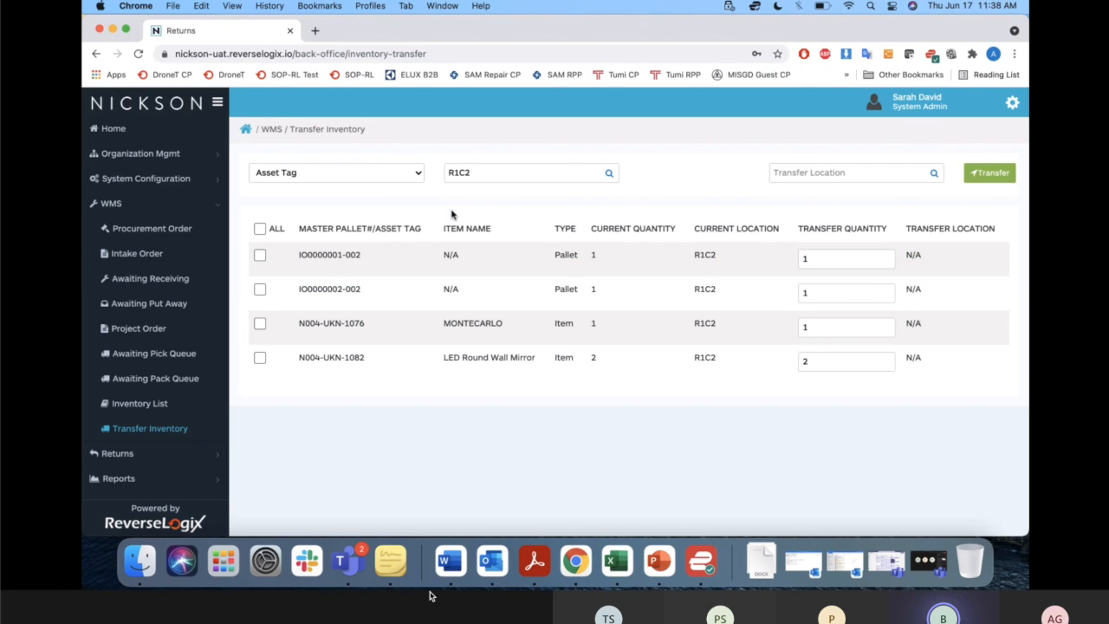
double_click(515, 177)
key(BackSpace)
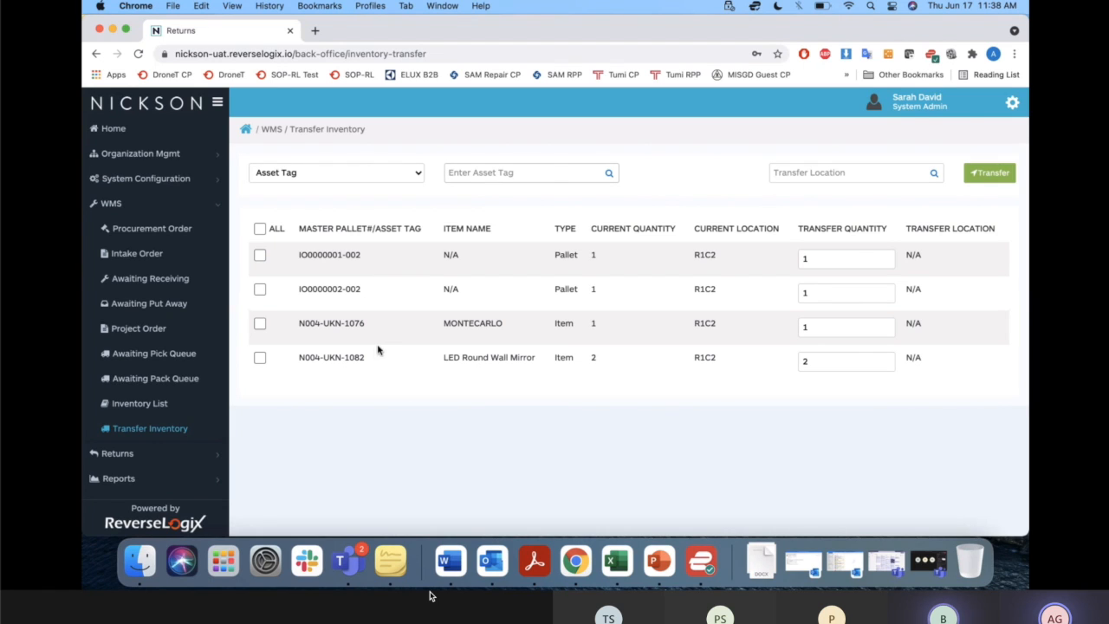
drag(367, 357, 298, 358)
key(super+c)
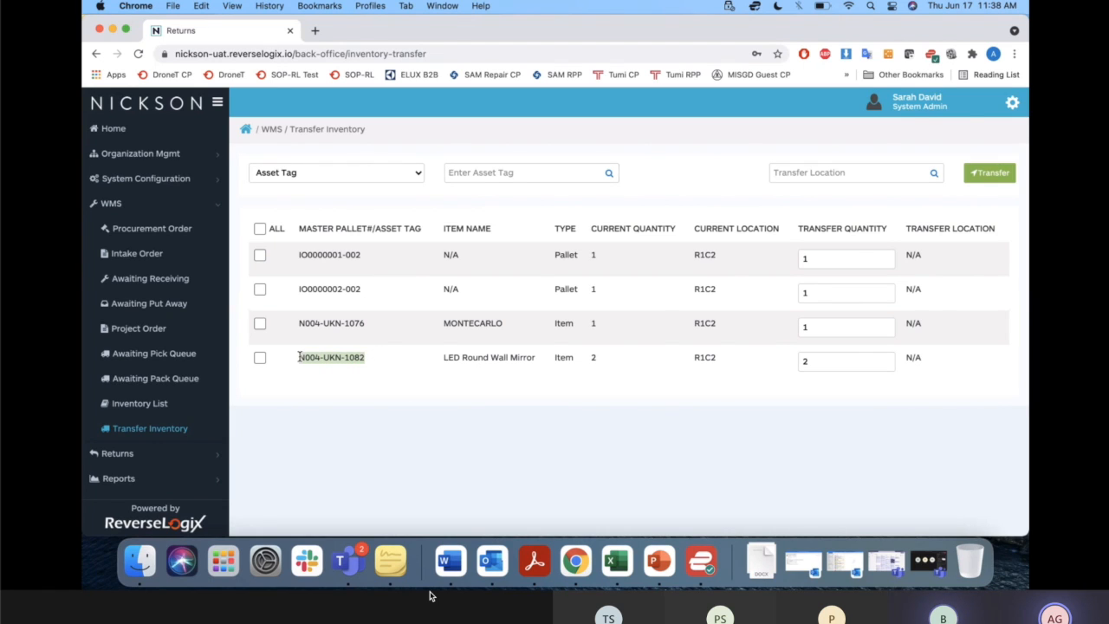
click(525, 173)
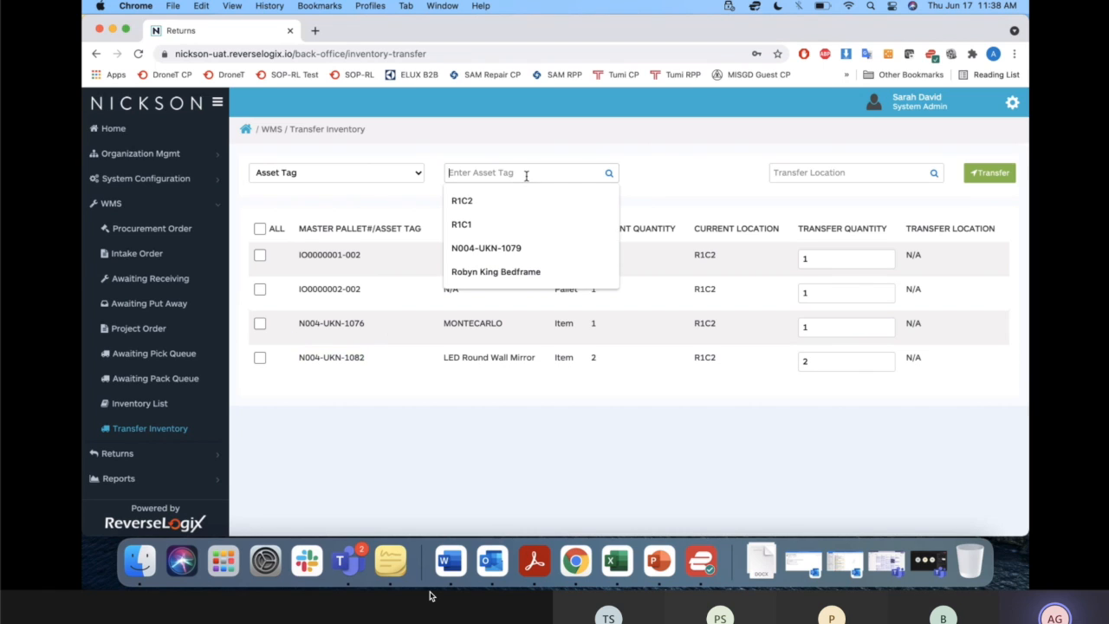
key(super+v)
key(Return)
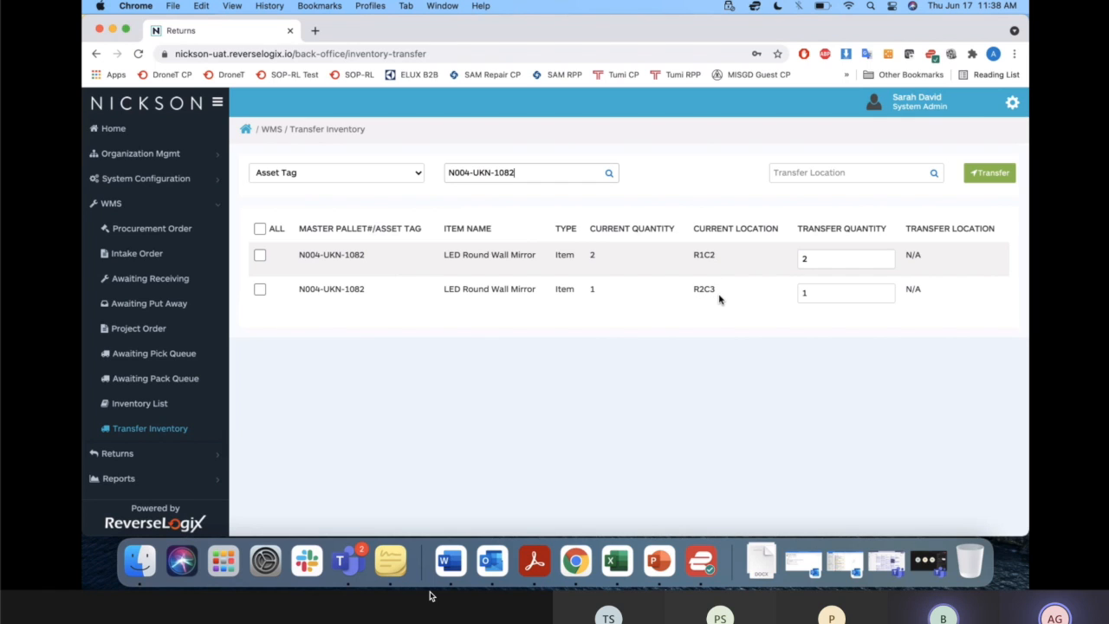
Select both LED Round Wall Mirror records and assign R3C3 as their transfer location.
double_click(822, 258)
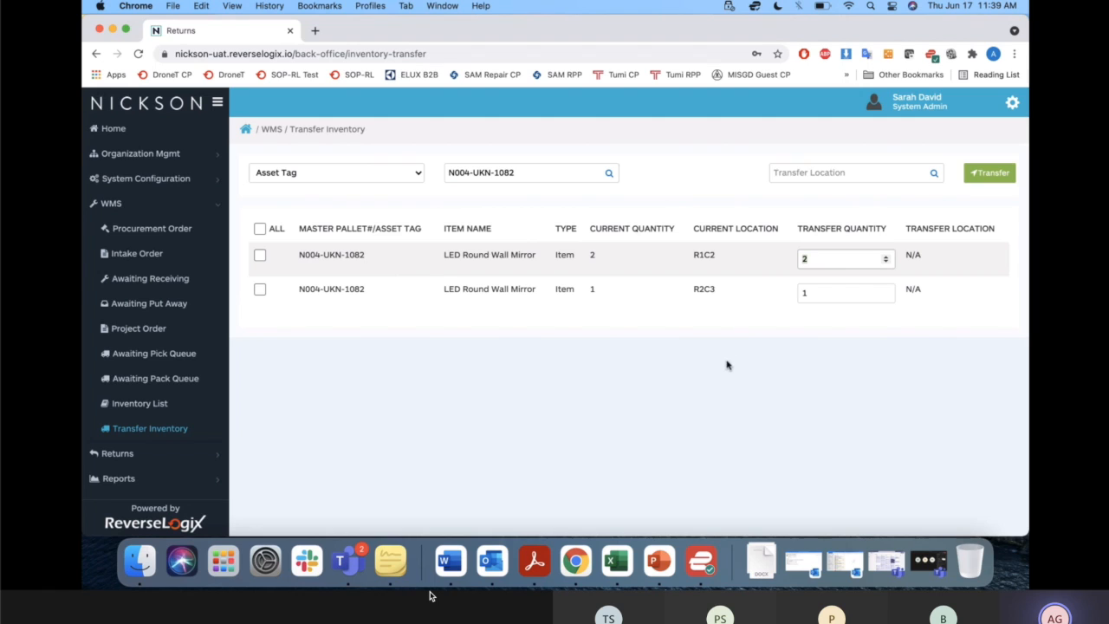
click(259, 230)
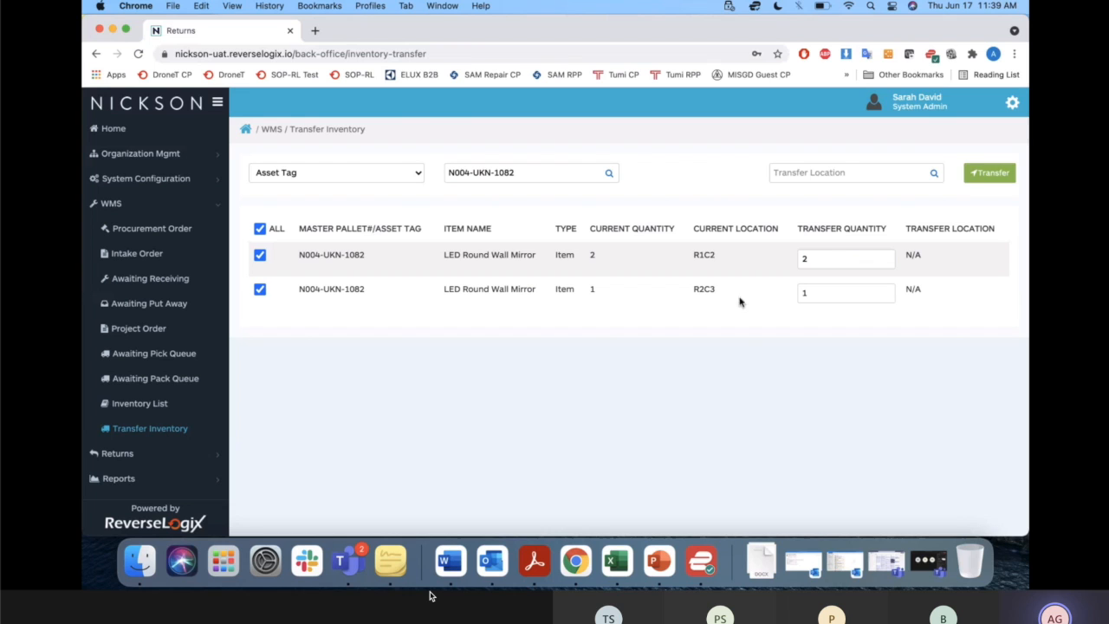
click(935, 175)
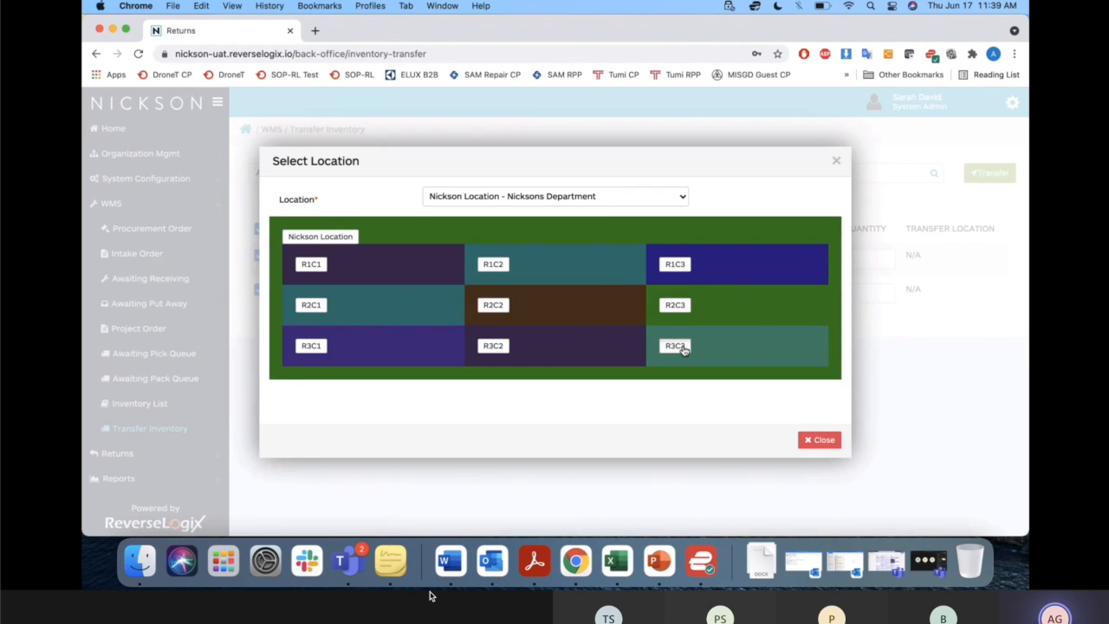
click(682, 348)
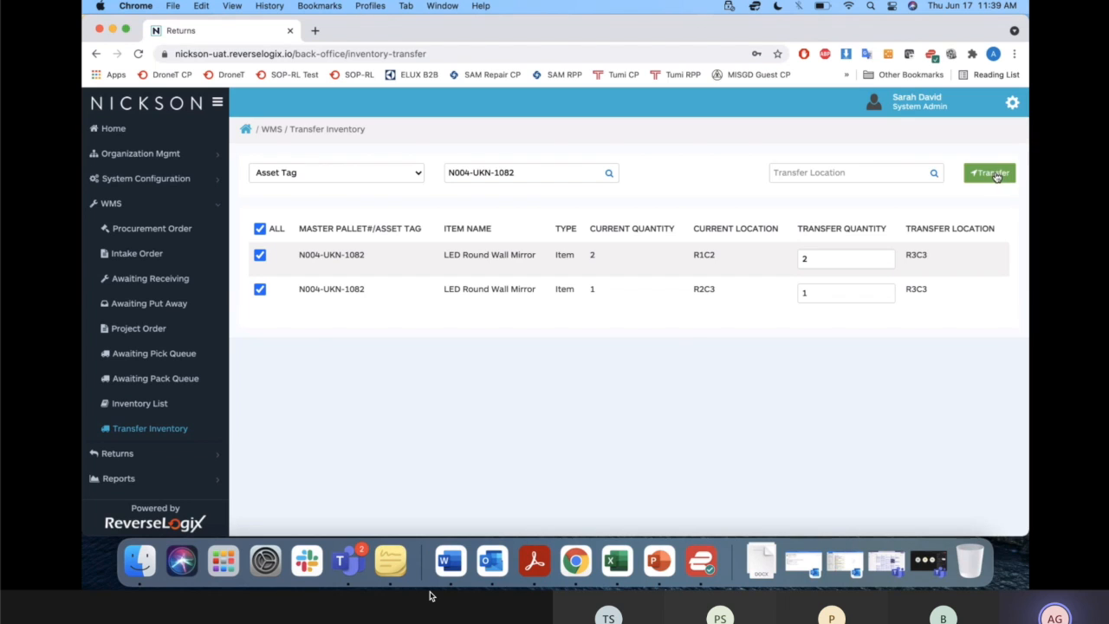
click(934, 174)
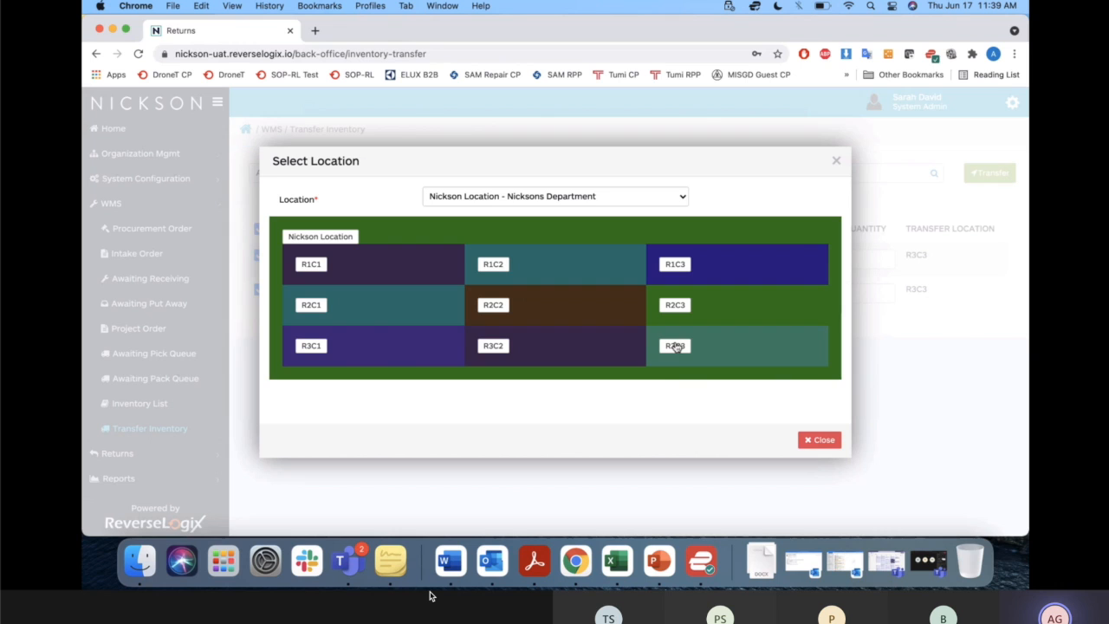
click(676, 346)
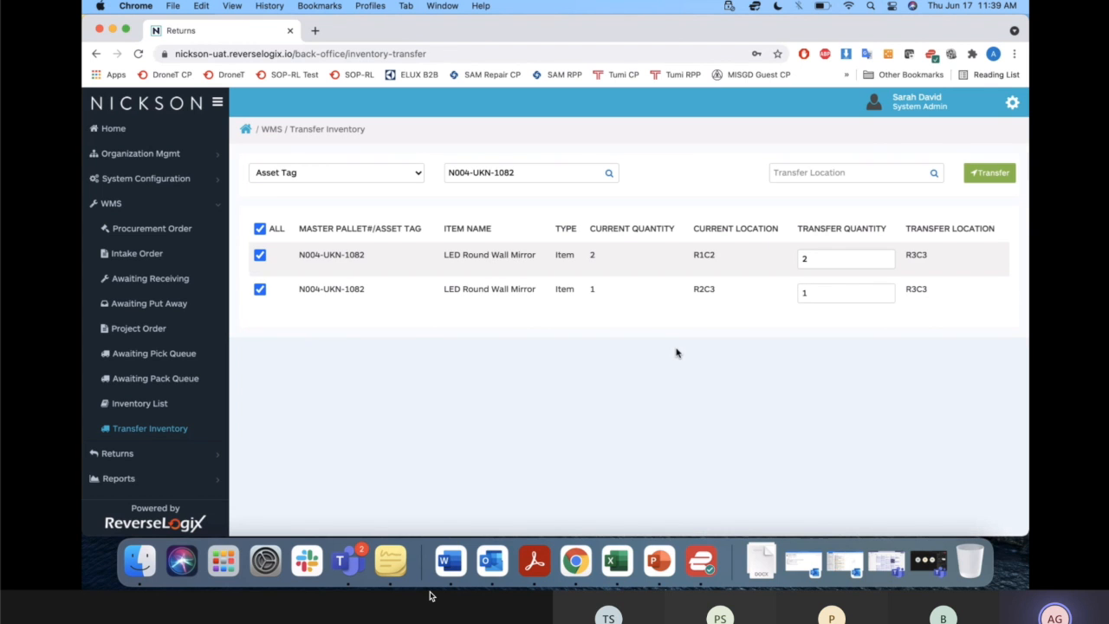
Try R3C2 and R1C3 in turn as the transfer location for both selected mirror records.
click(933, 174)
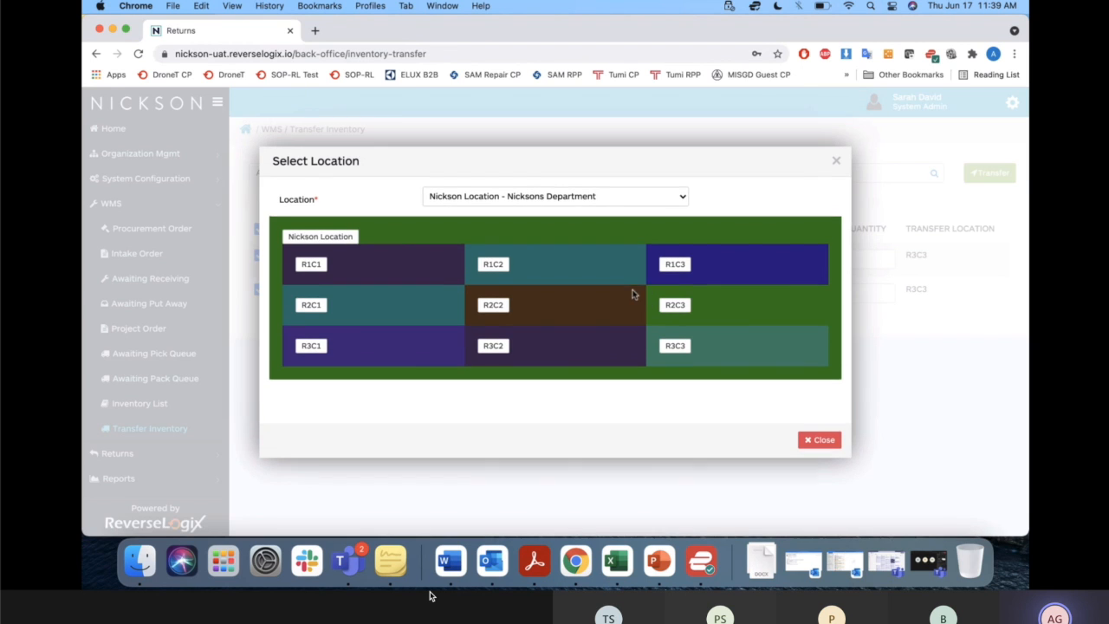
click(483, 348)
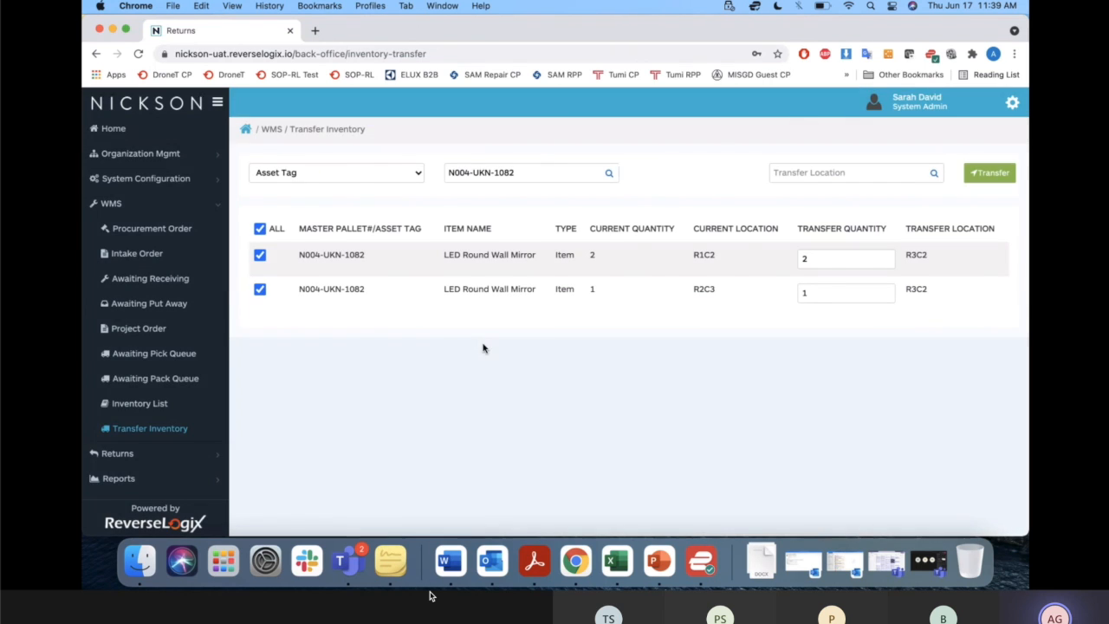
click(935, 174)
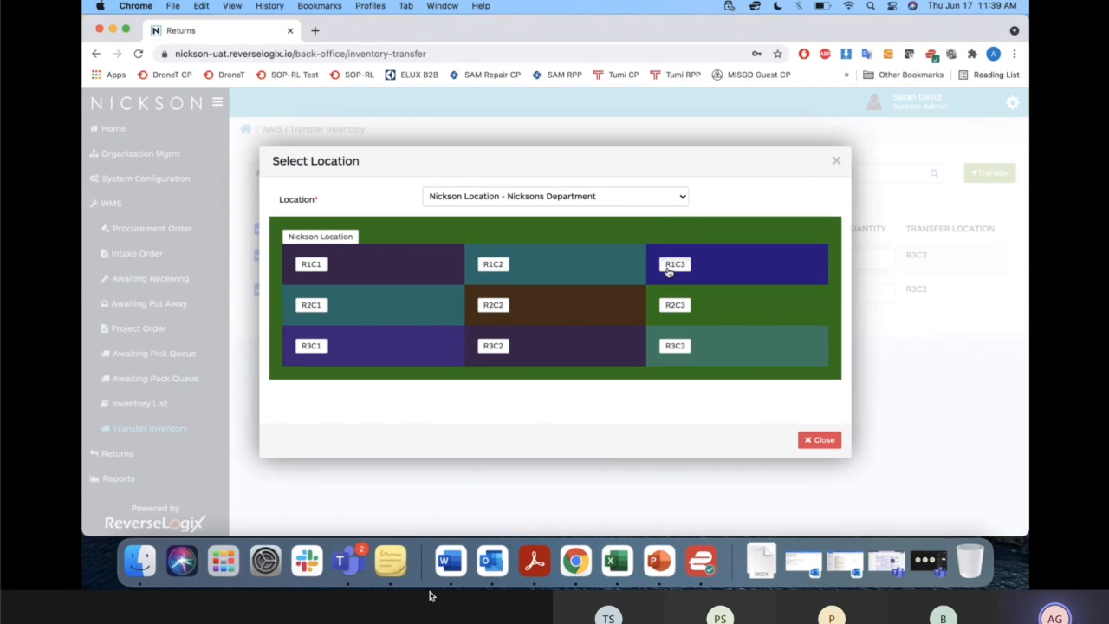
click(668, 271)
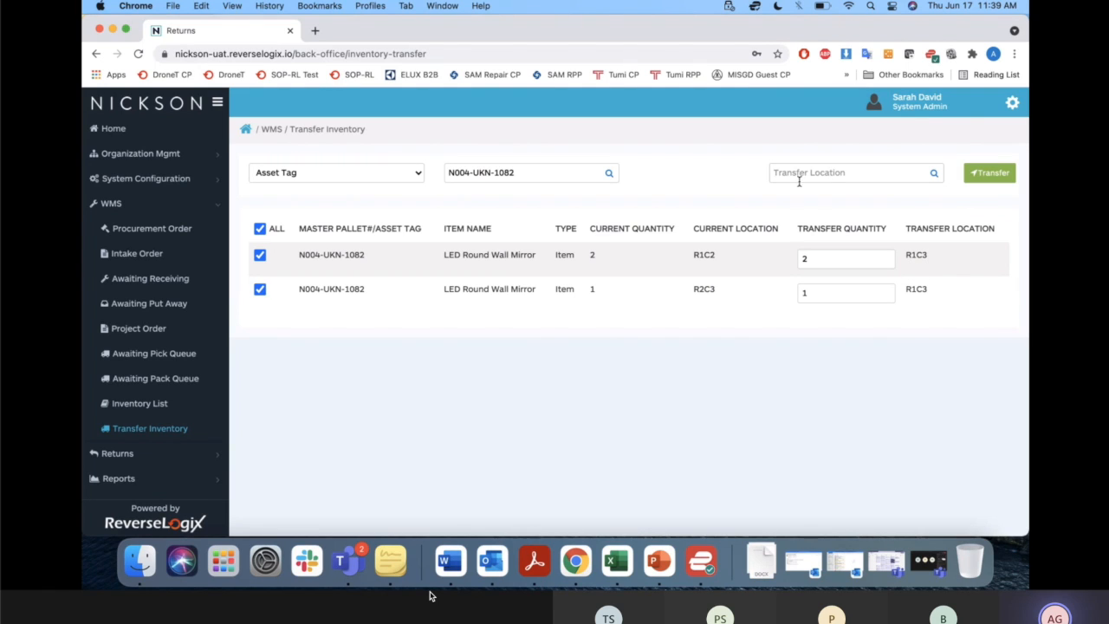
Set the transfer location of both selected mirror records back to R3C3 and transfer them.
click(934, 172)
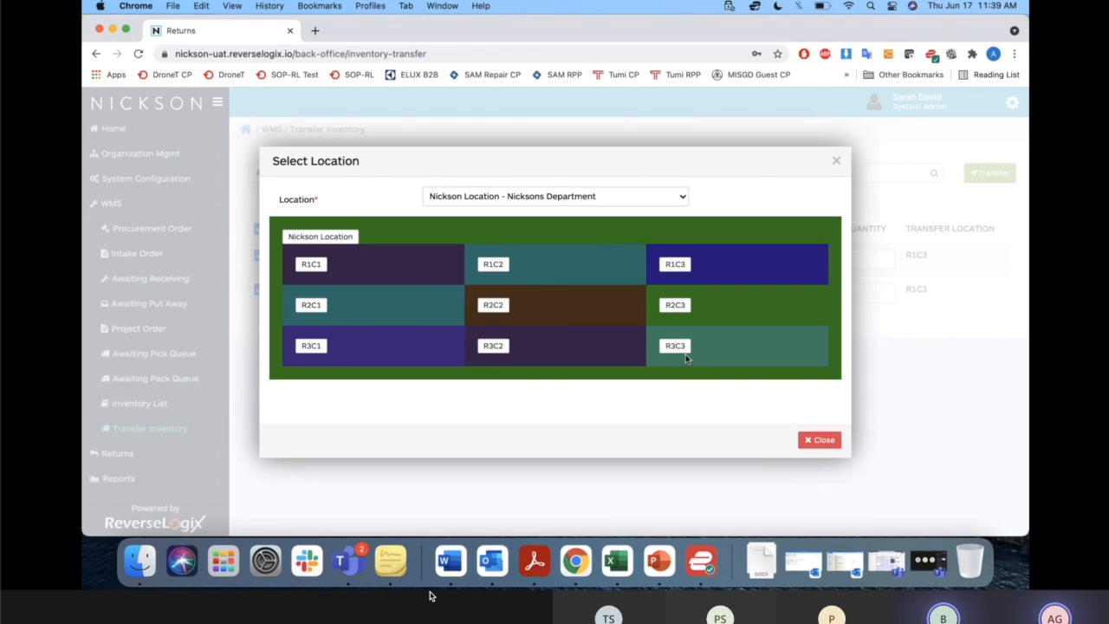
click(676, 347)
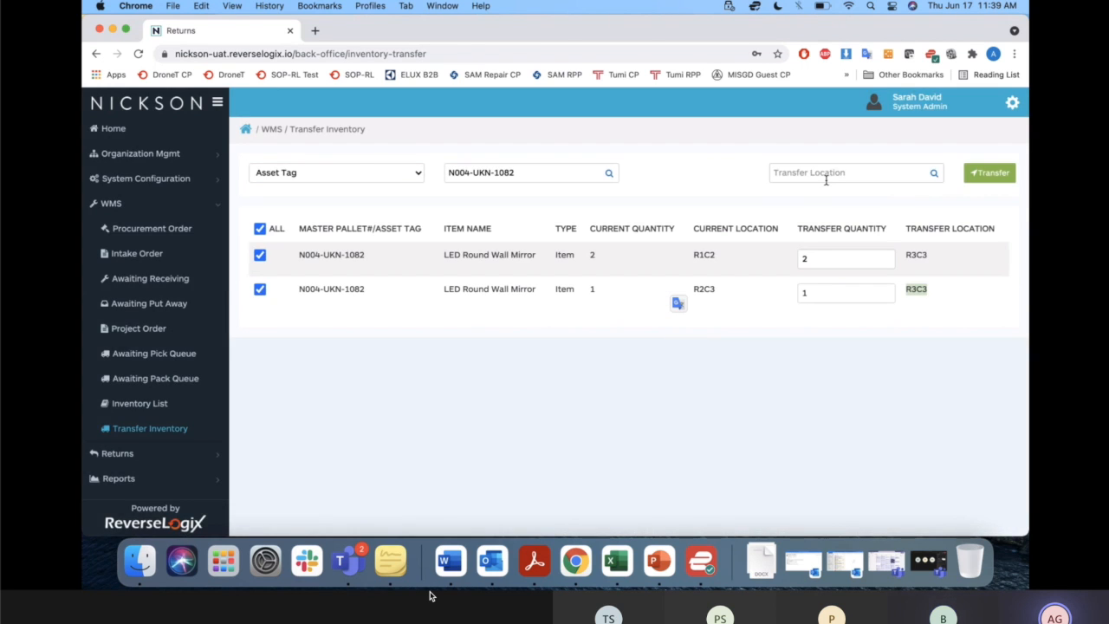
click(945, 289)
click(420, 556)
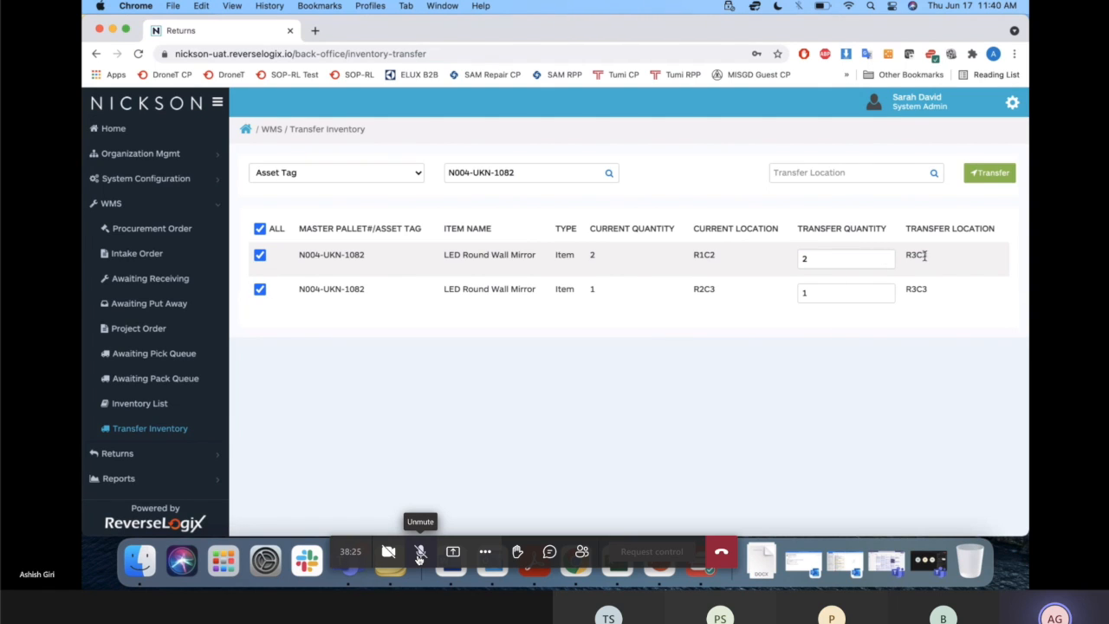
click(998, 173)
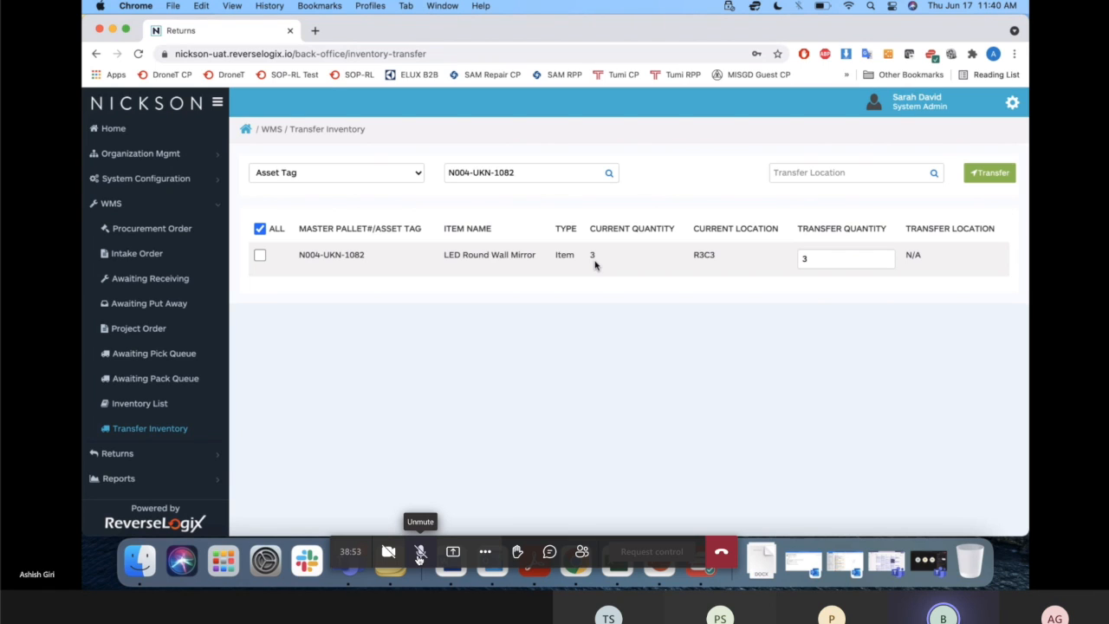
Show the available search criteria for the inventory transfer lookup.
click(420, 174)
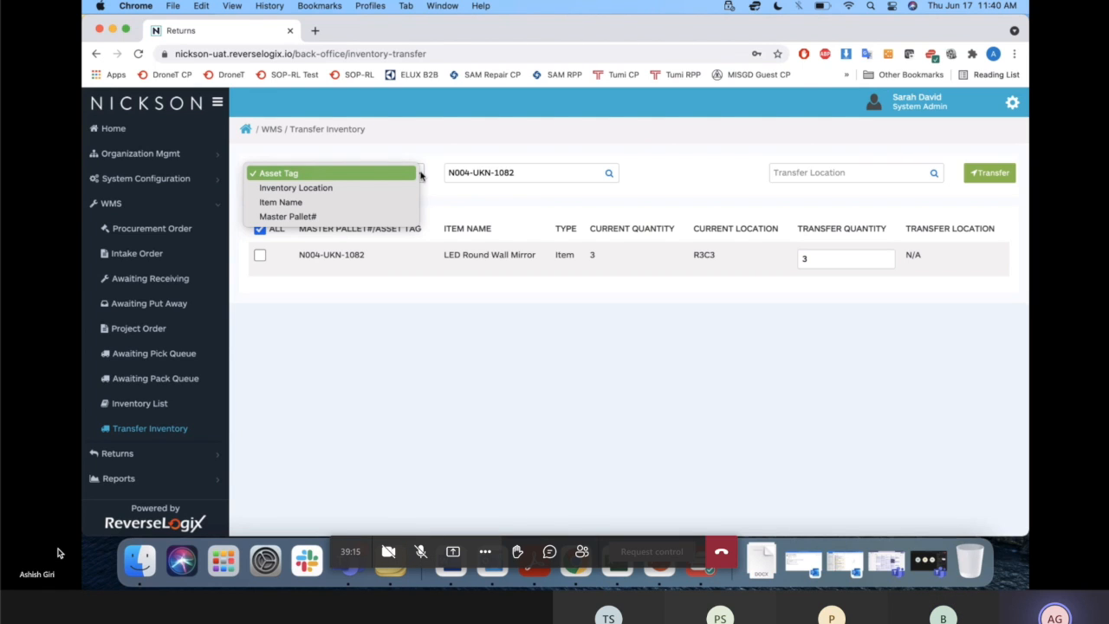
click(421, 551)
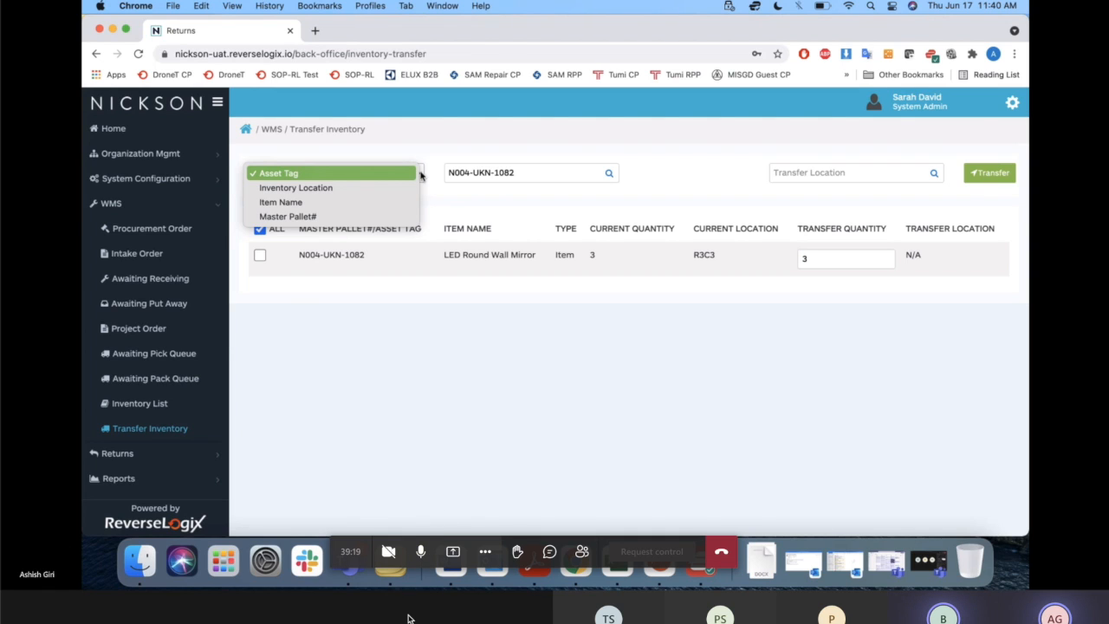
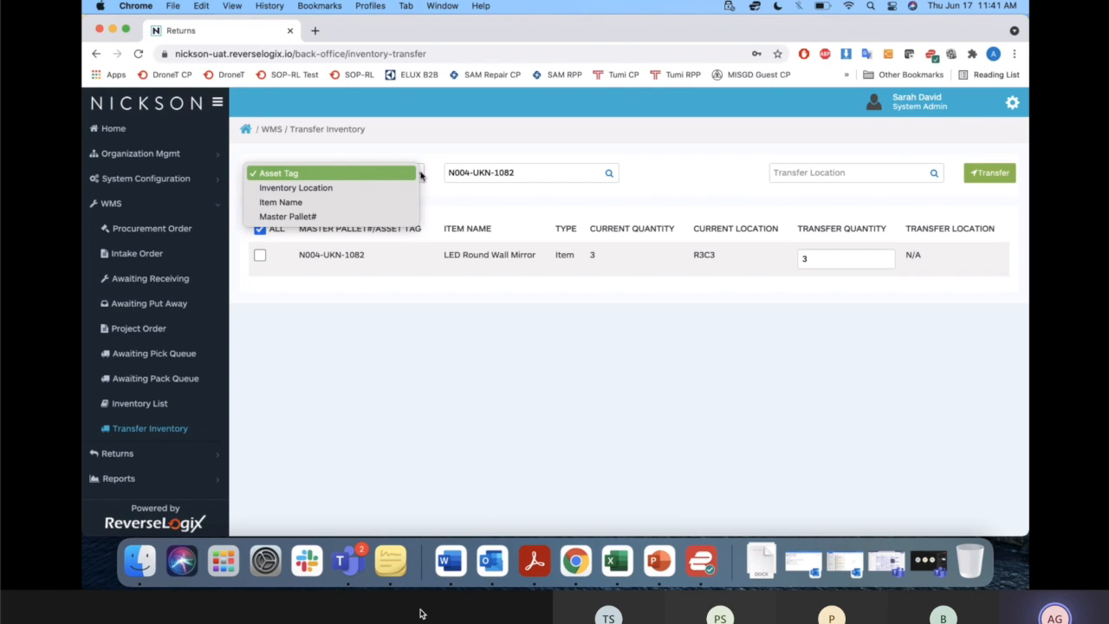
Switch to the User flows, features, and questions PDF and review the location scanning and return initiation questions.
key(ctrl+Up)
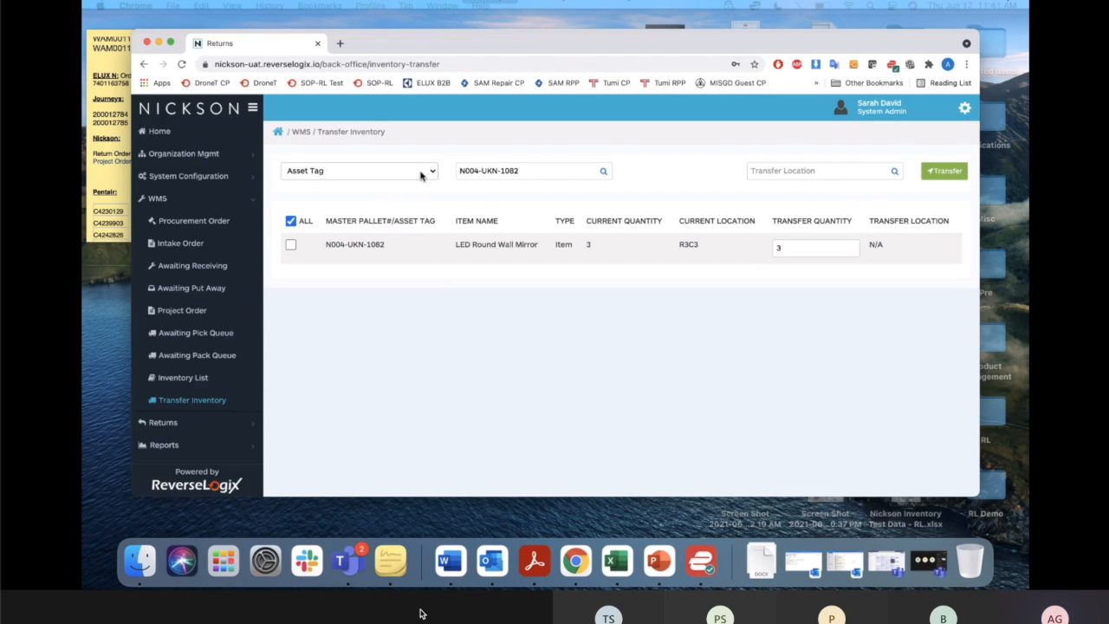
click(666, 411)
key(ctrl+Right)
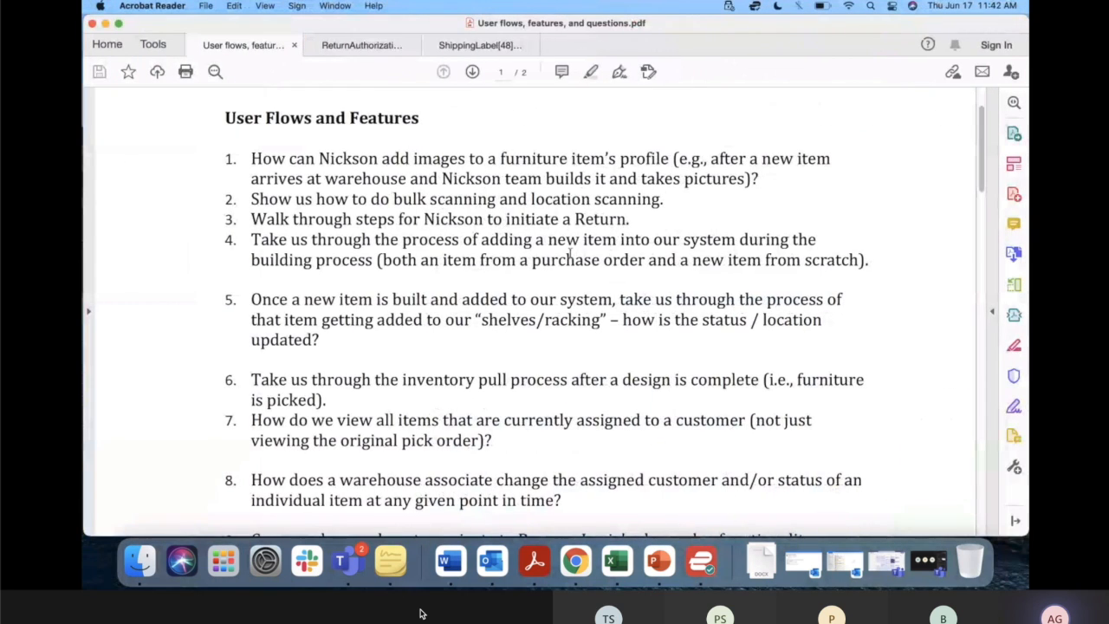
scroll(519, 246, down, 2)
scroll(519, 247, down, 1)
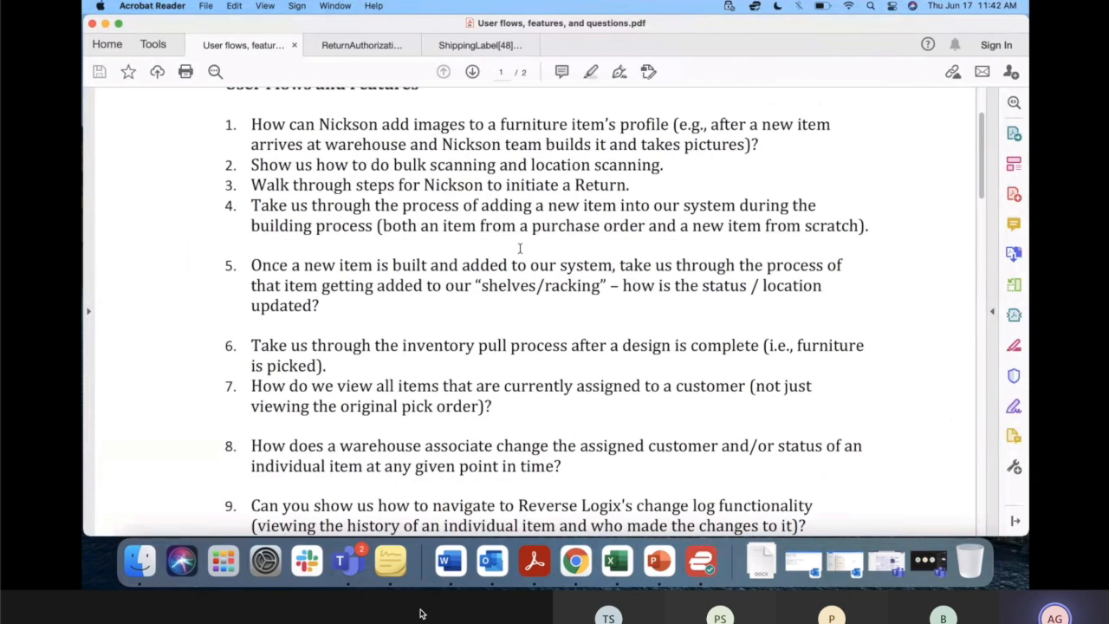
scroll(520, 249, down, 1)
drag(530, 160, 660, 161)
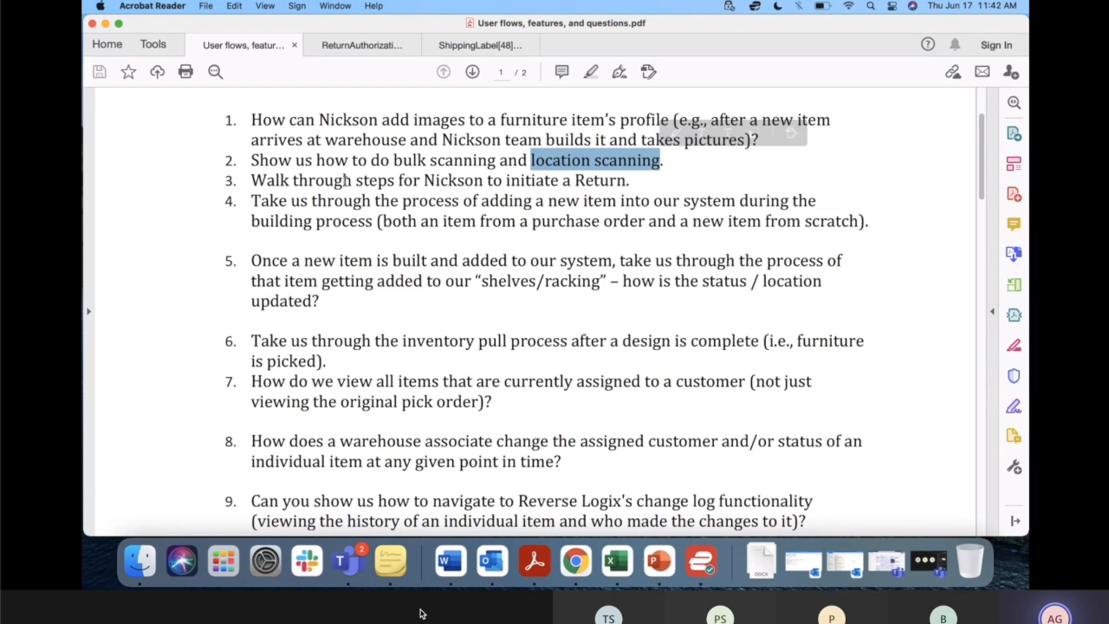
drag(648, 200, 576, 180)
click(650, 179)
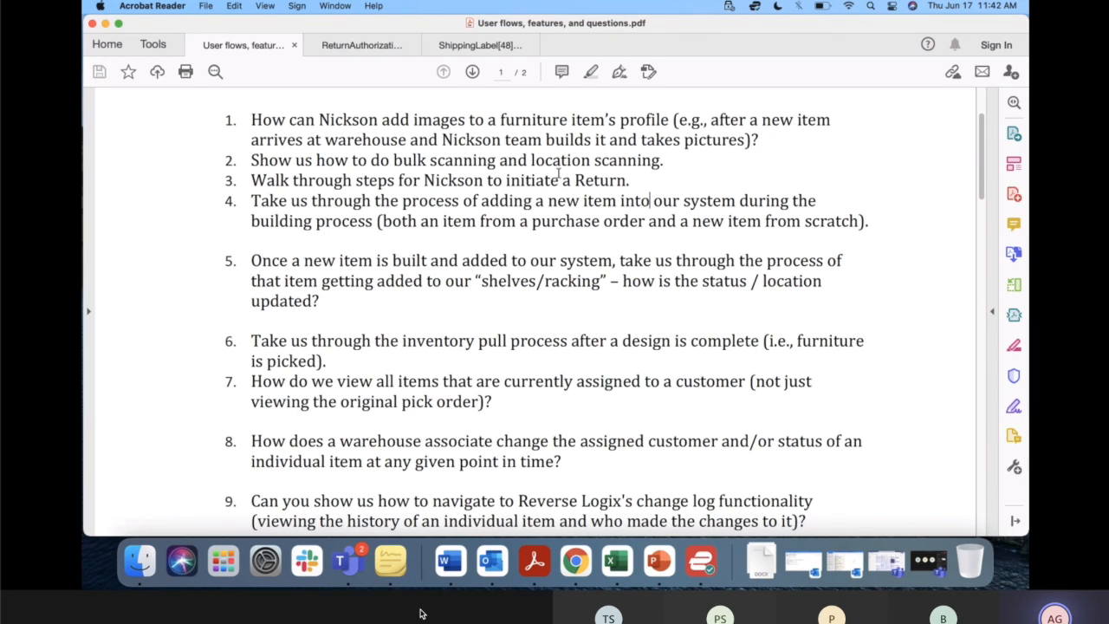
click(635, 180)
Review question 4 about adding new items, marking the words "building" and "purchase order".
mouse_move(381, 547)
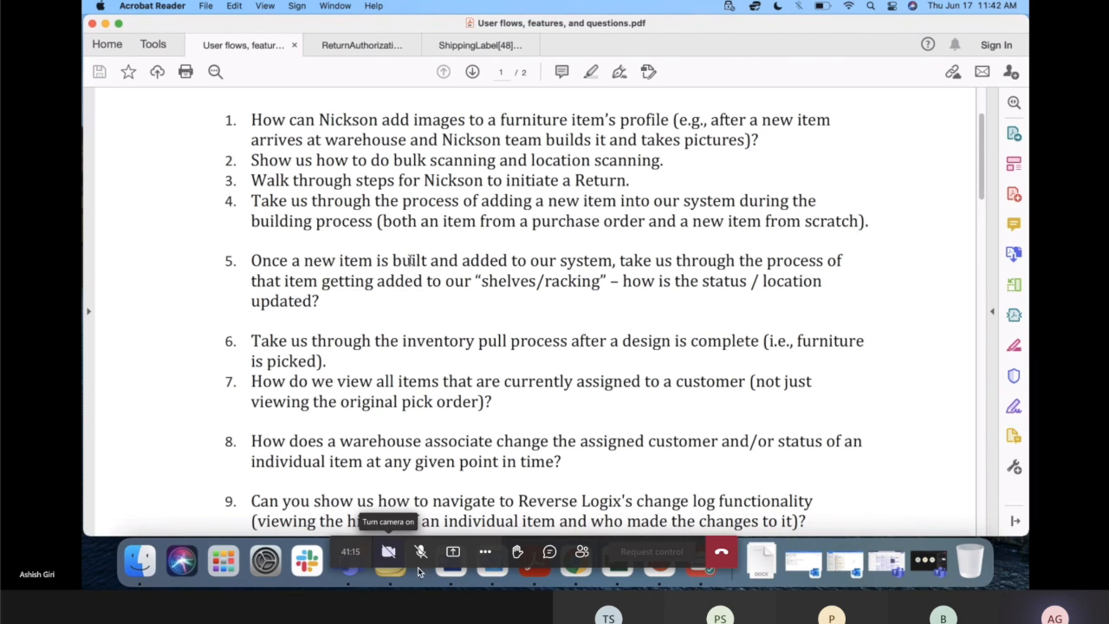
click(420, 554)
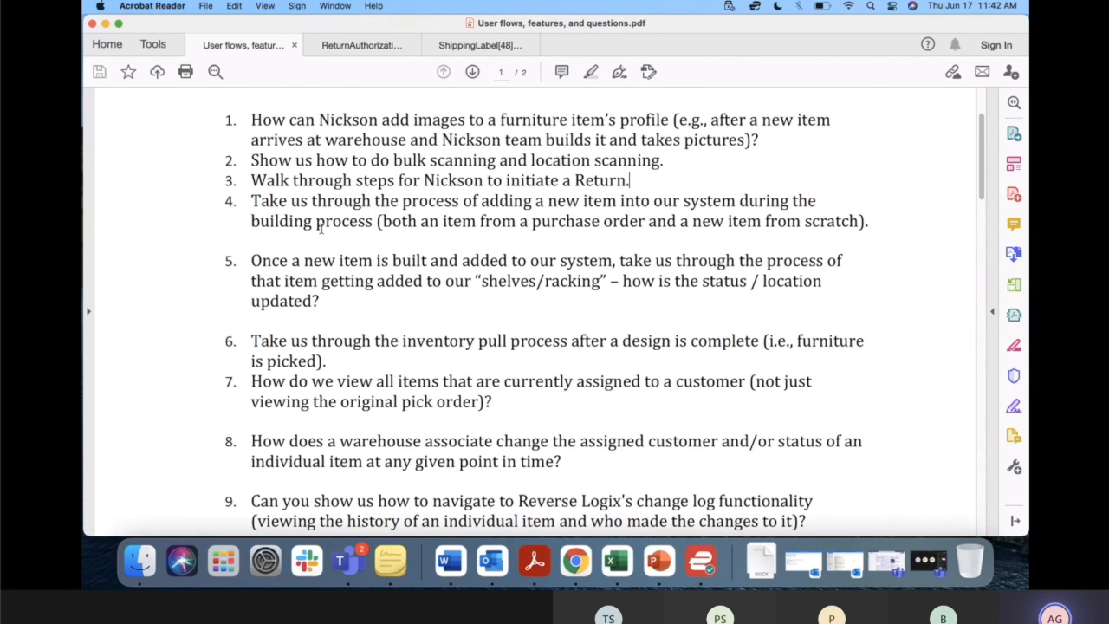
drag(250, 222, 311, 223)
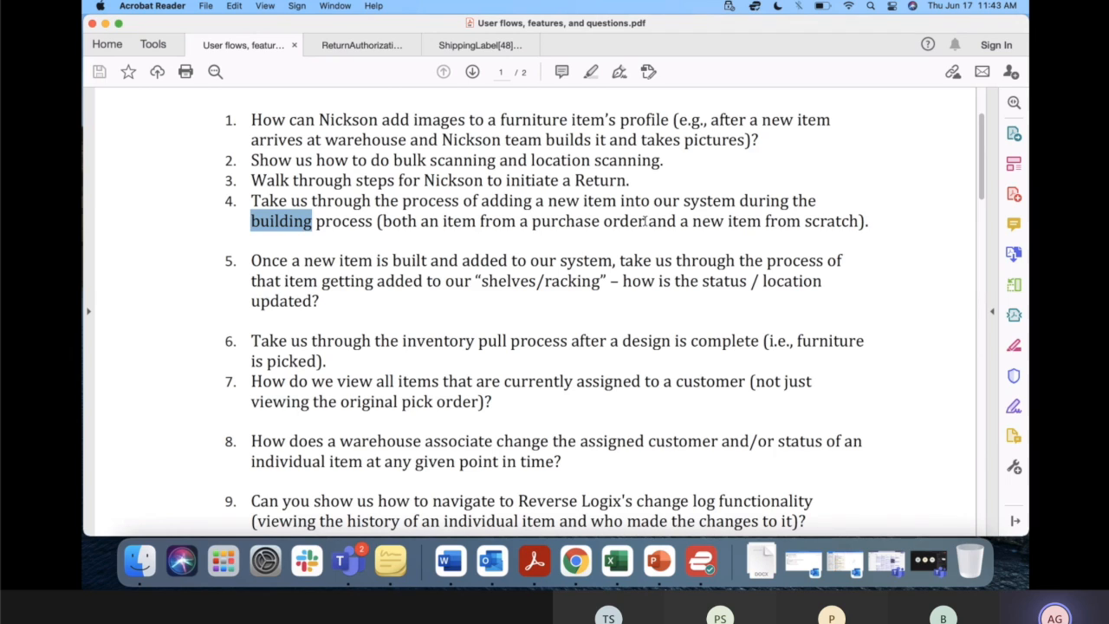
drag(645, 221, 531, 221)
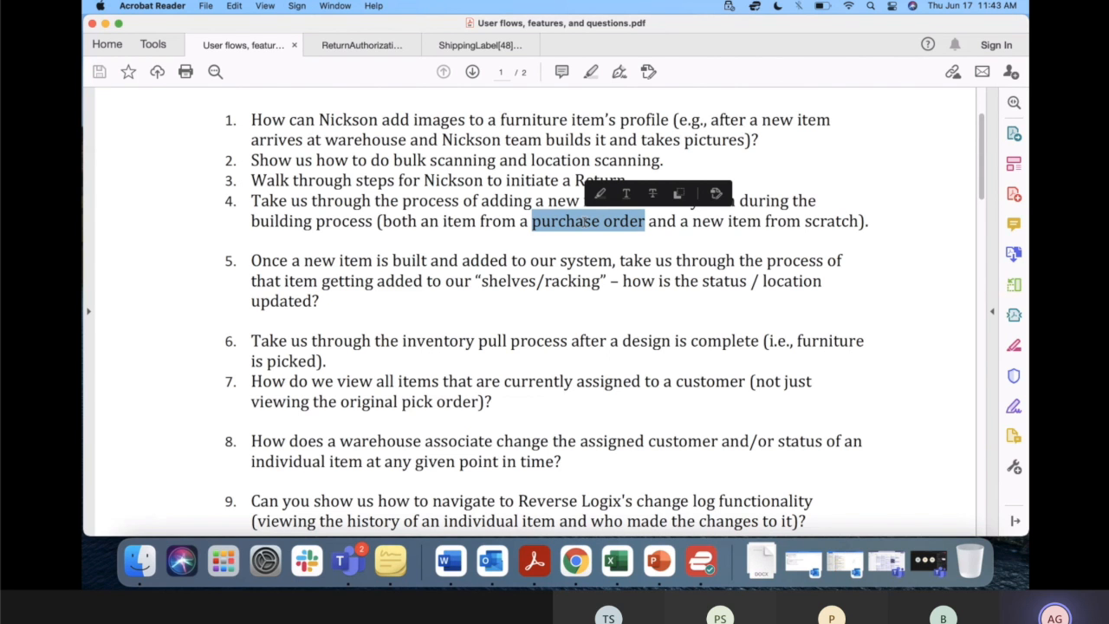
Return to Chrome and open the auto-generated intake order from the open intake orders.
key(ctrl+Up)
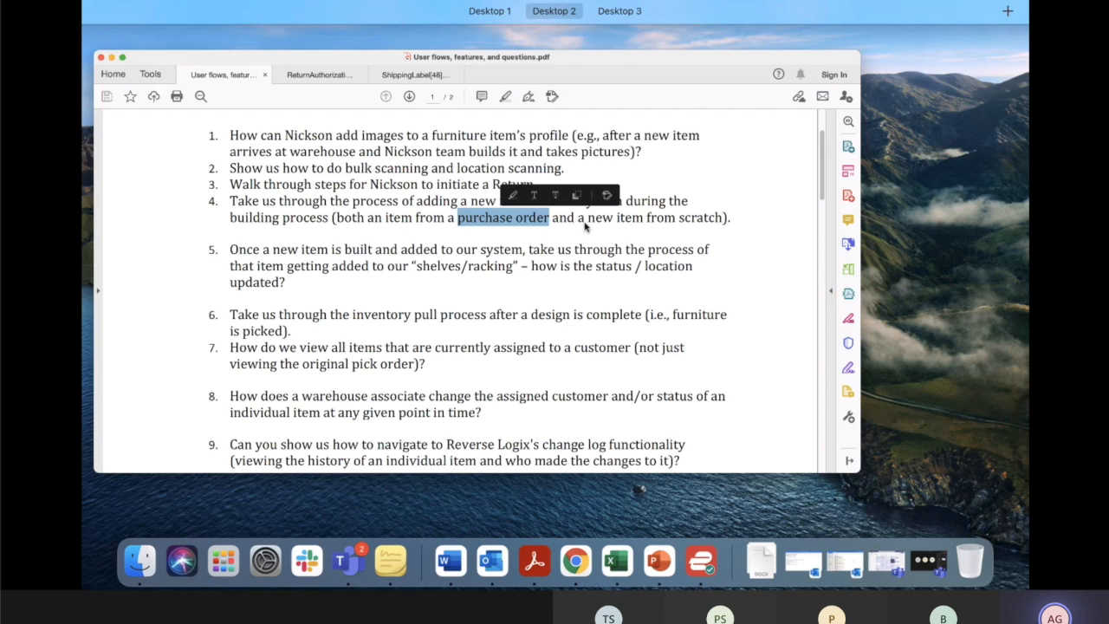
key(ctrl+Left)
click(607, 343)
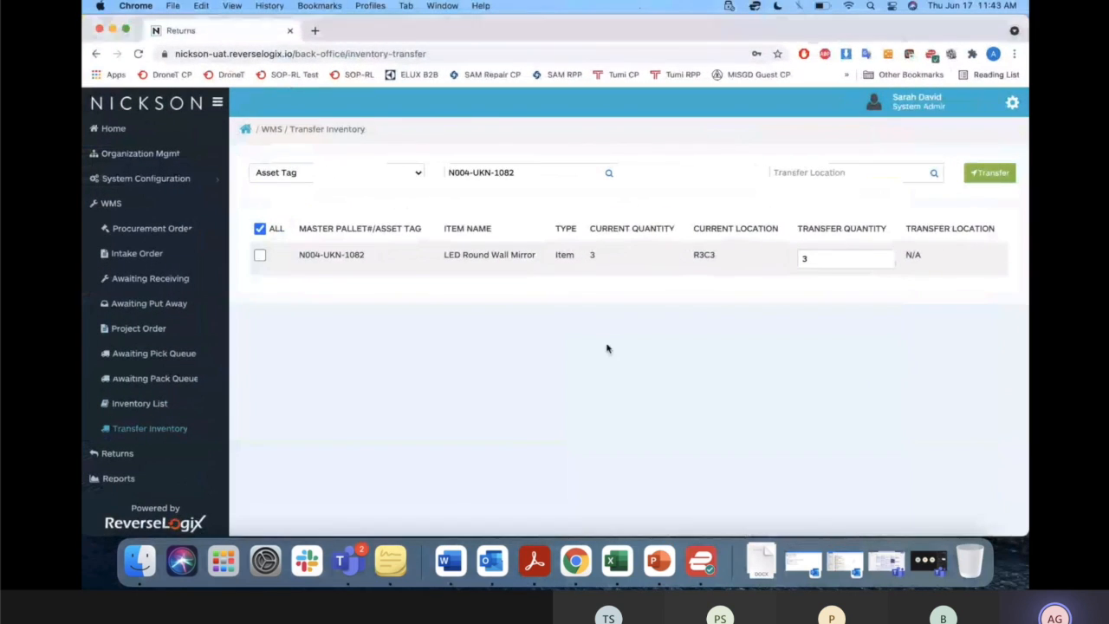
click(149, 254)
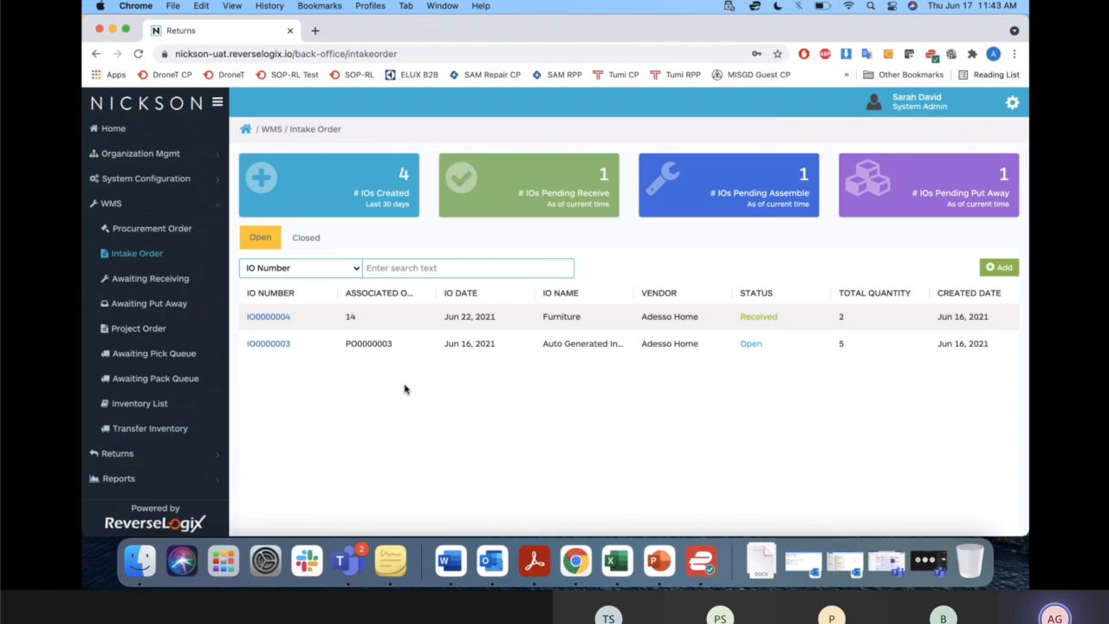
click(278, 345)
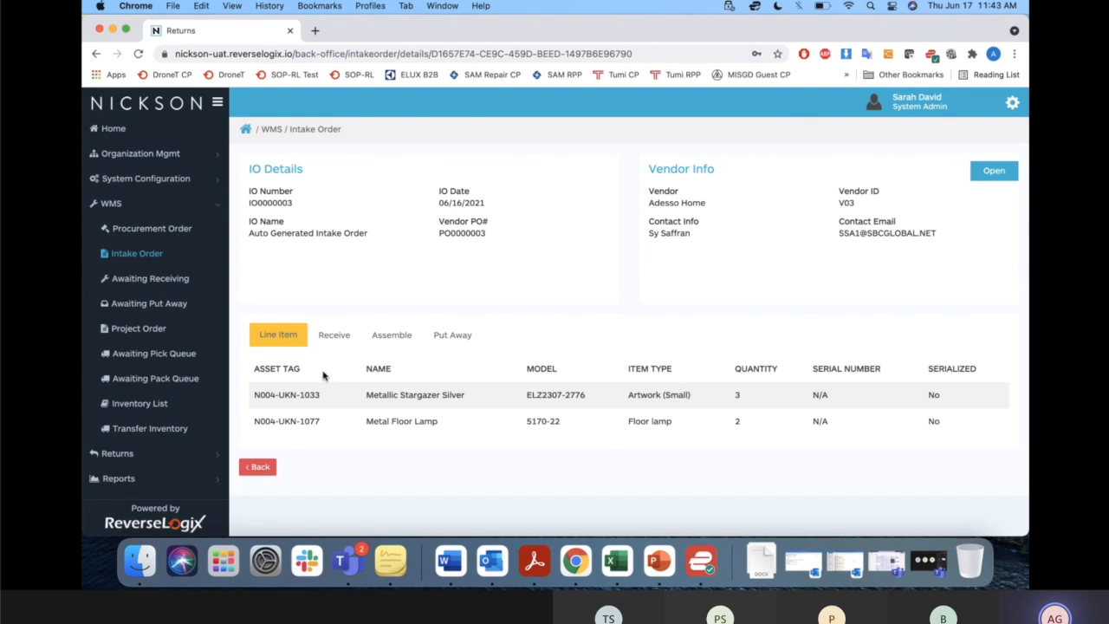
Start a new procurement order with Adesso Home as the vendor and show its item line section.
click(189, 231)
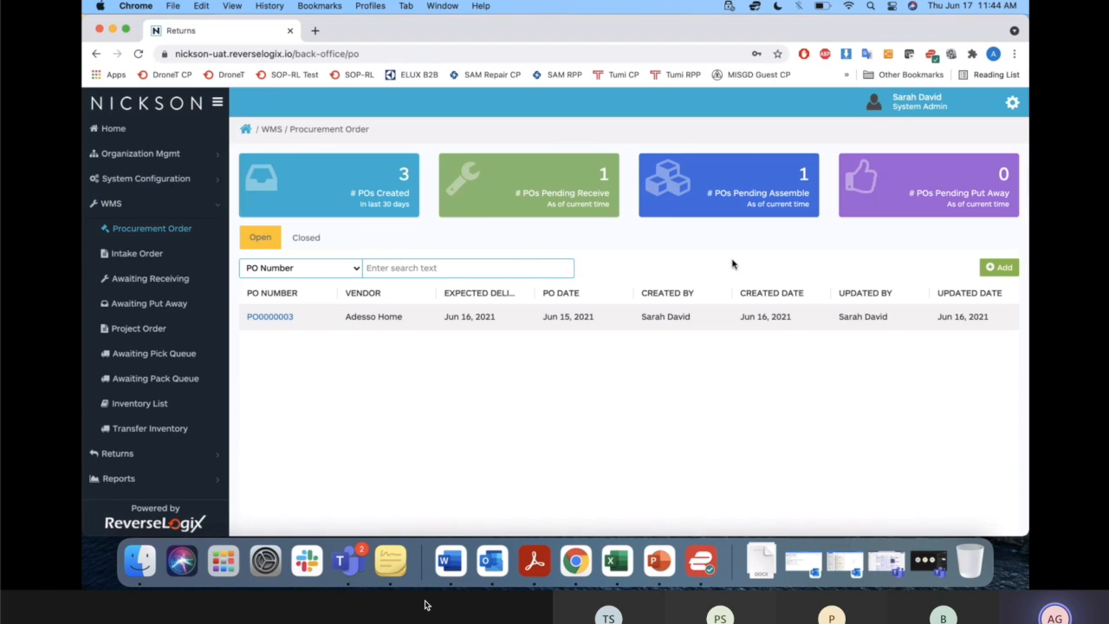
click(1001, 269)
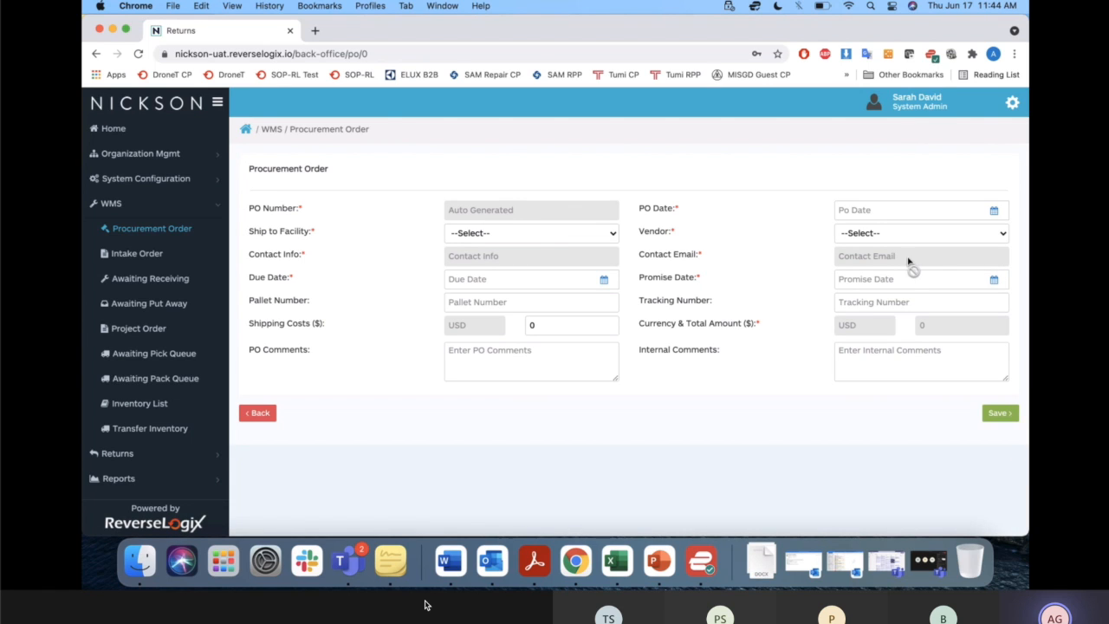
click(886, 236)
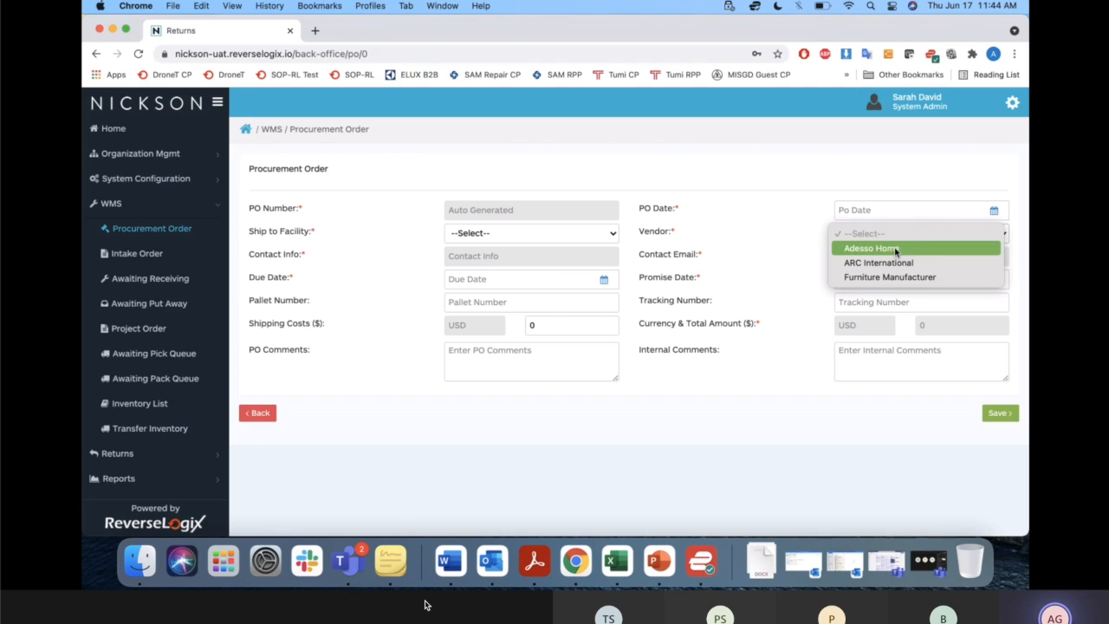
click(896, 249)
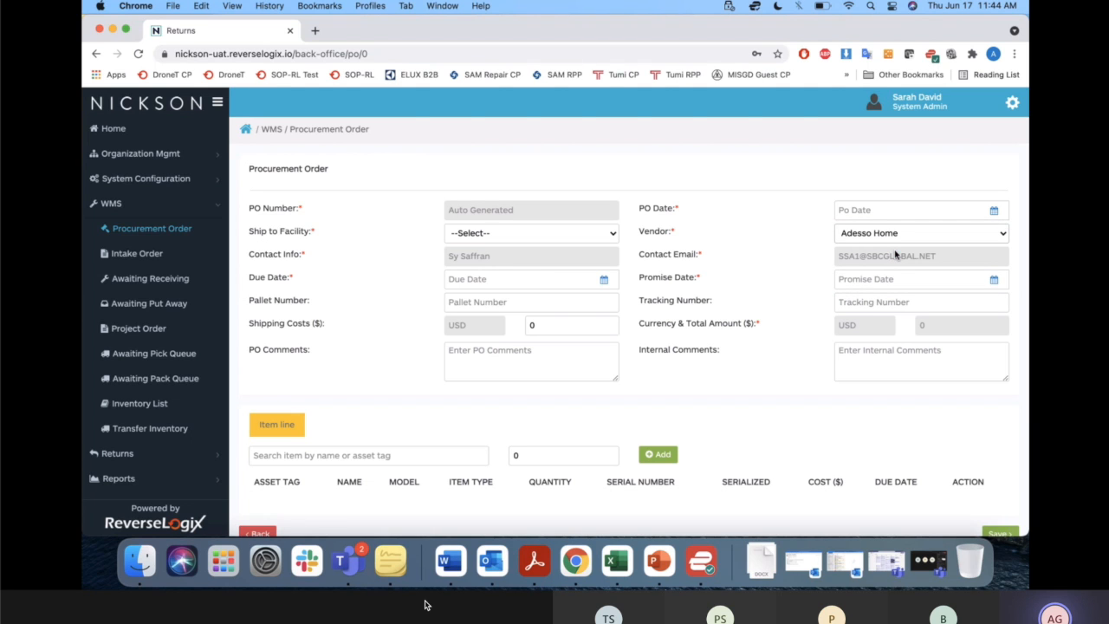
scroll(451, 390, down, 2)
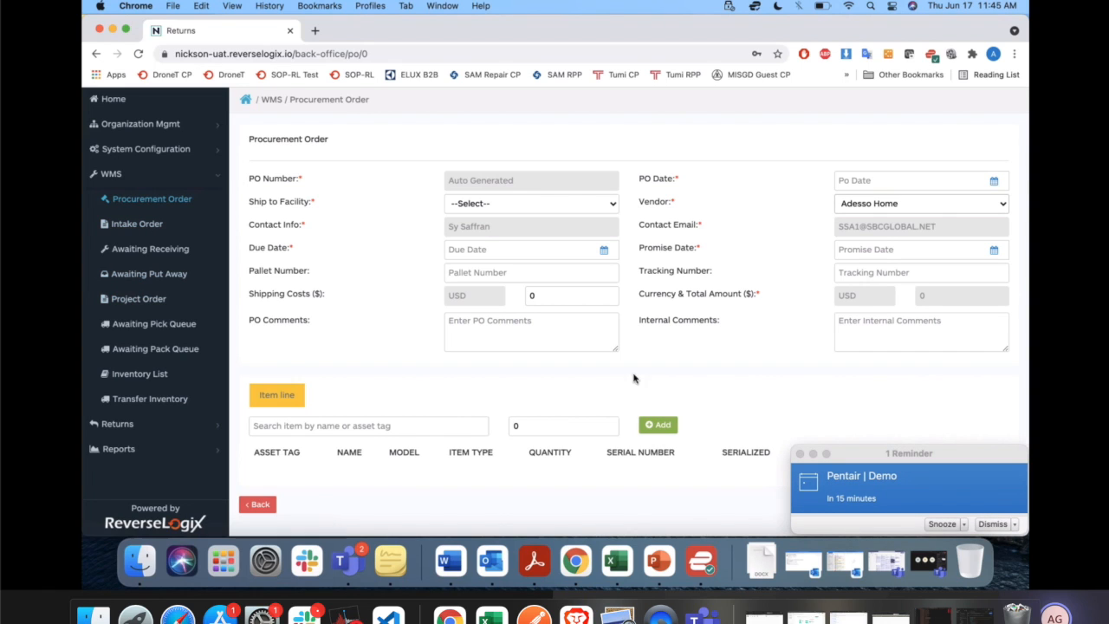
click(799, 453)
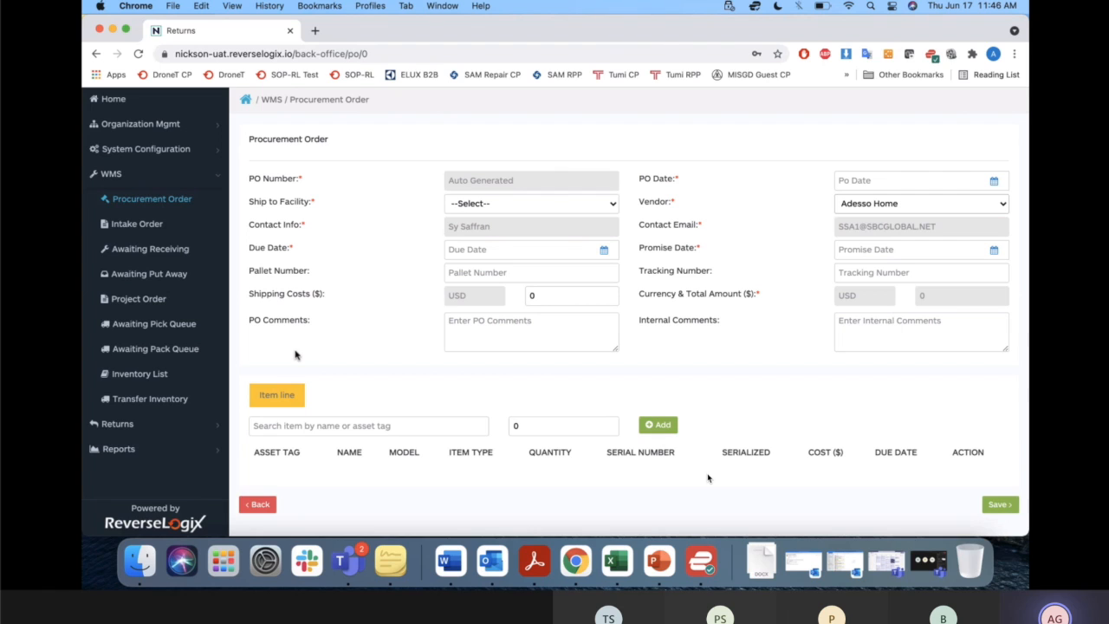
Show the blank form for a manual intake order and return to the intake order list.
click(152, 230)
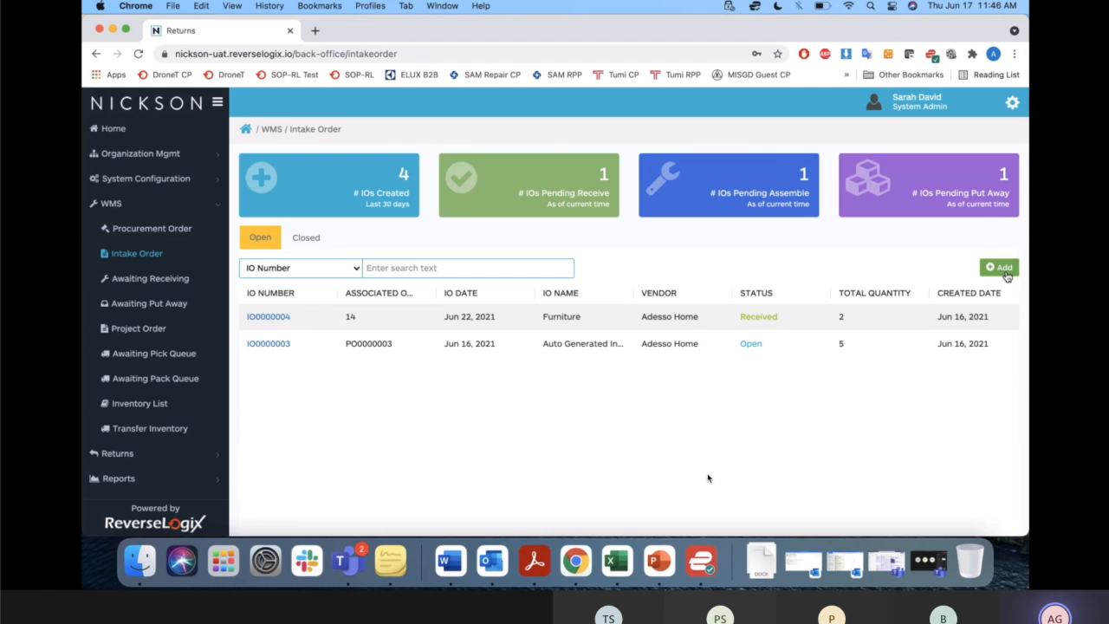
click(1003, 268)
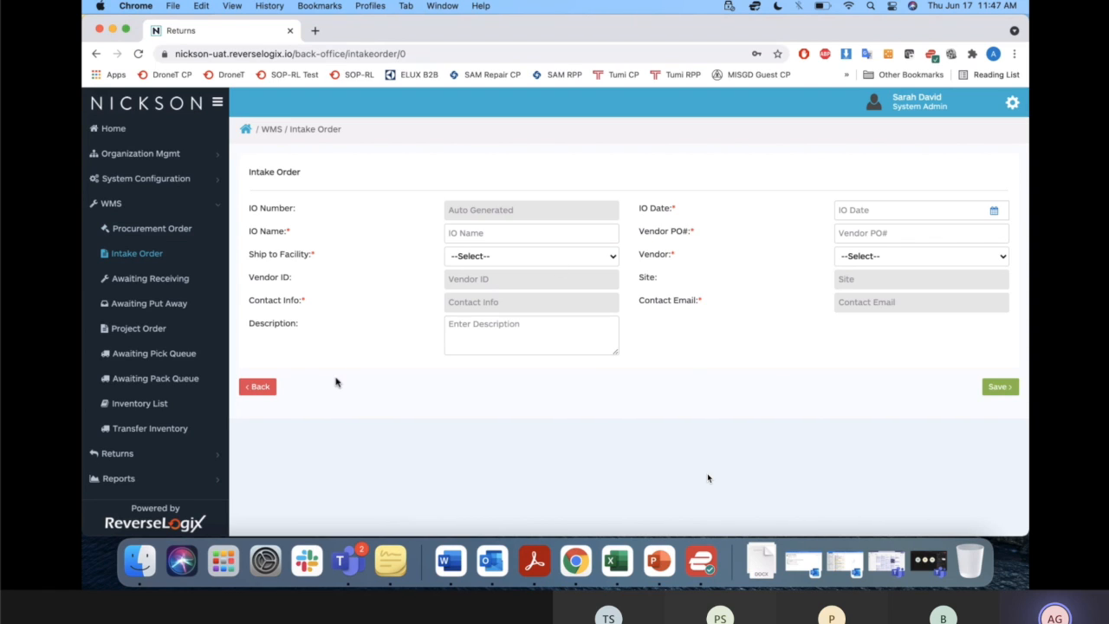
click(256, 387)
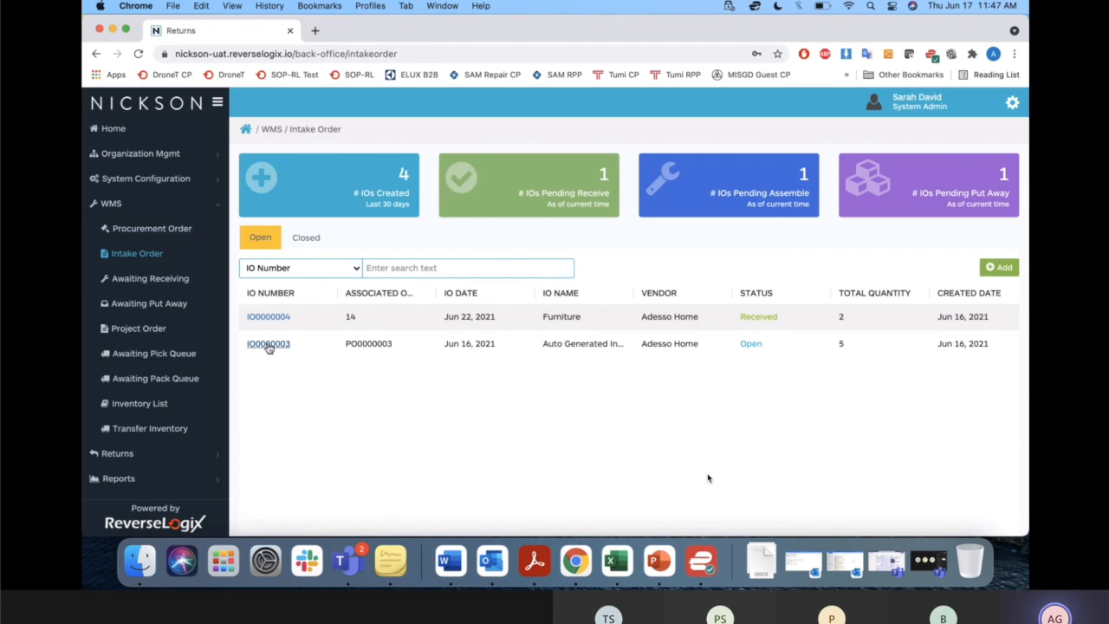
Reopen the auto-generated intake order and recheck the purchase order question in the PDF.
click(268, 344)
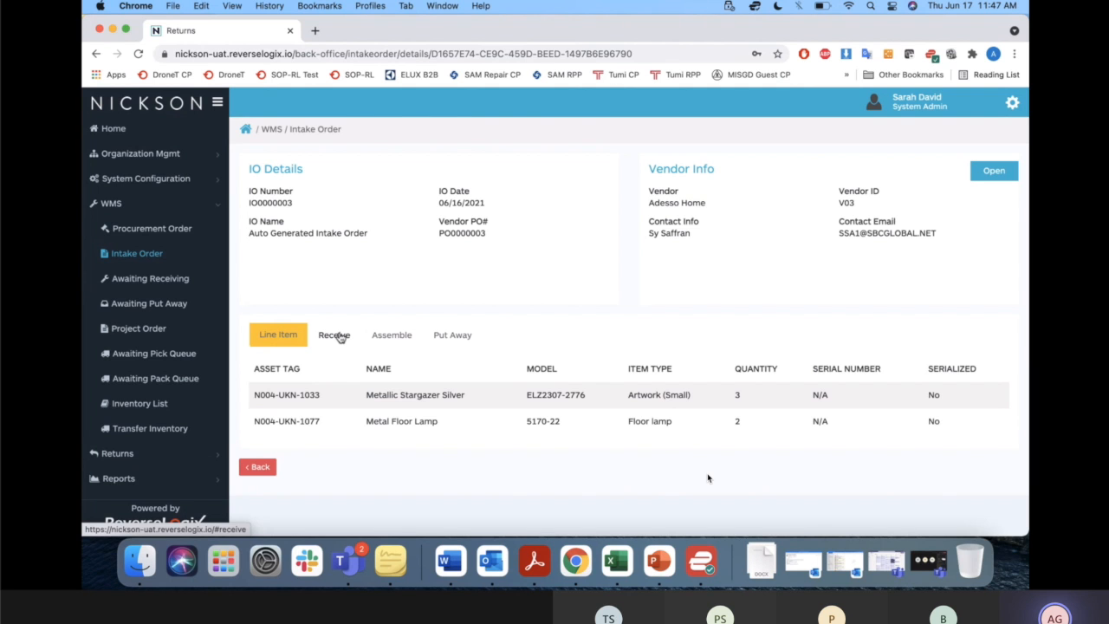
key(ctrl+Up)
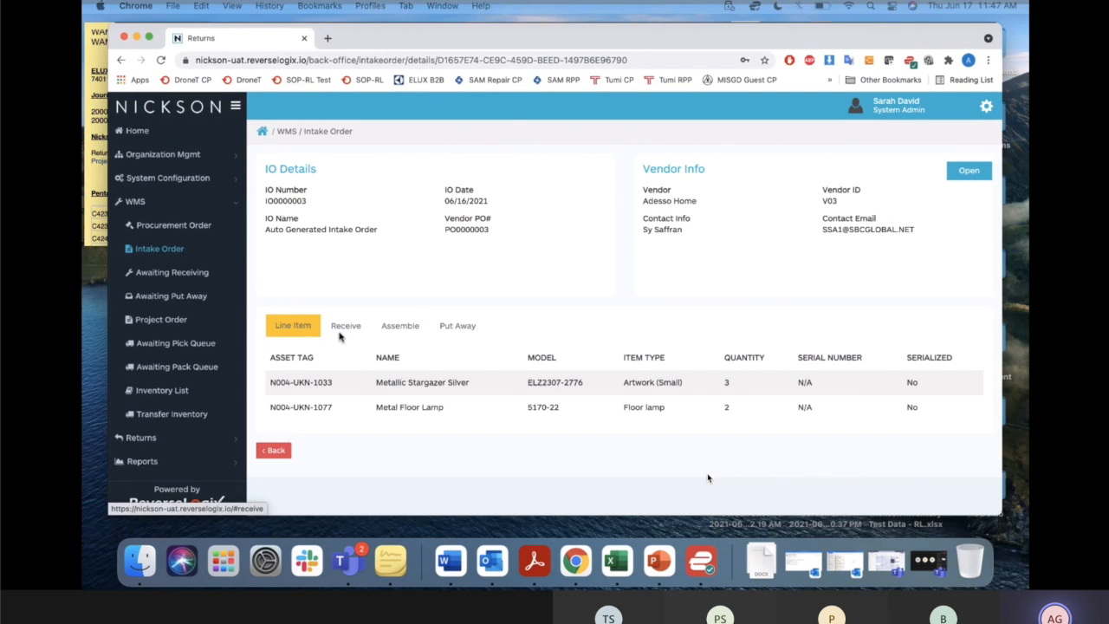
key(ctrl+Right)
click(557, 286)
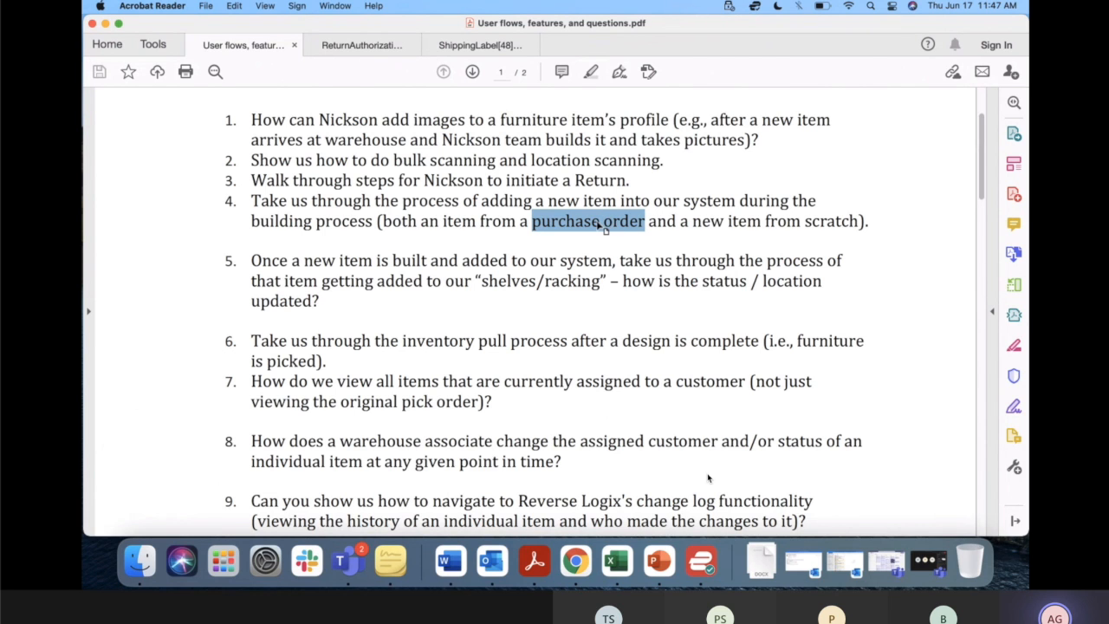
key(ctrl+Left)
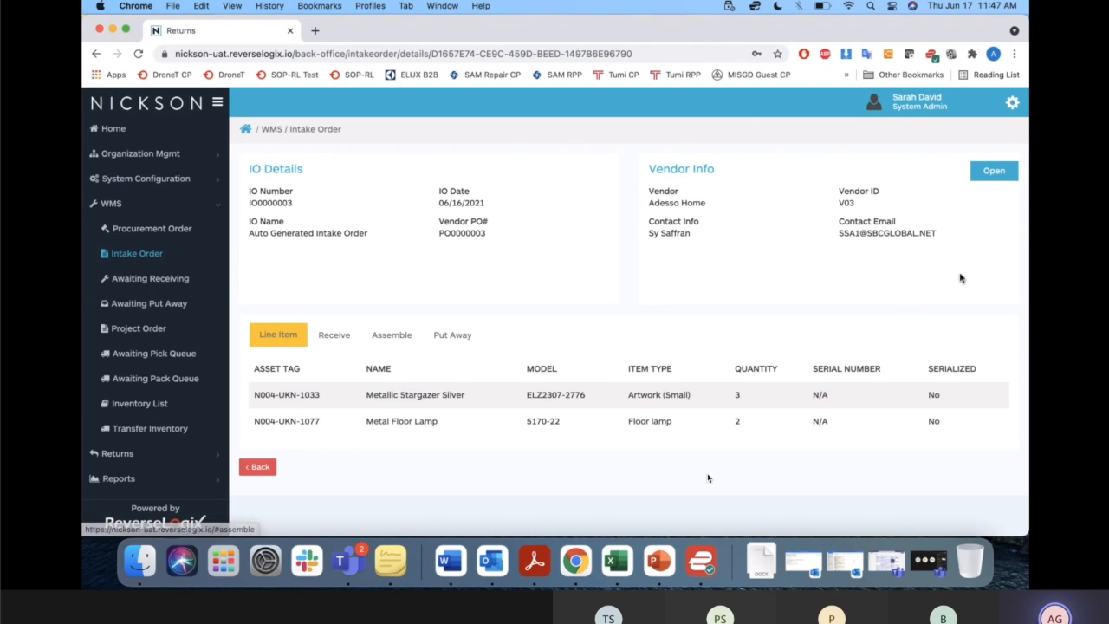
Narrow the browser window and show the receiving details of the Metallic Stargazer Silver line.
drag(1029, 259, 736, 246)
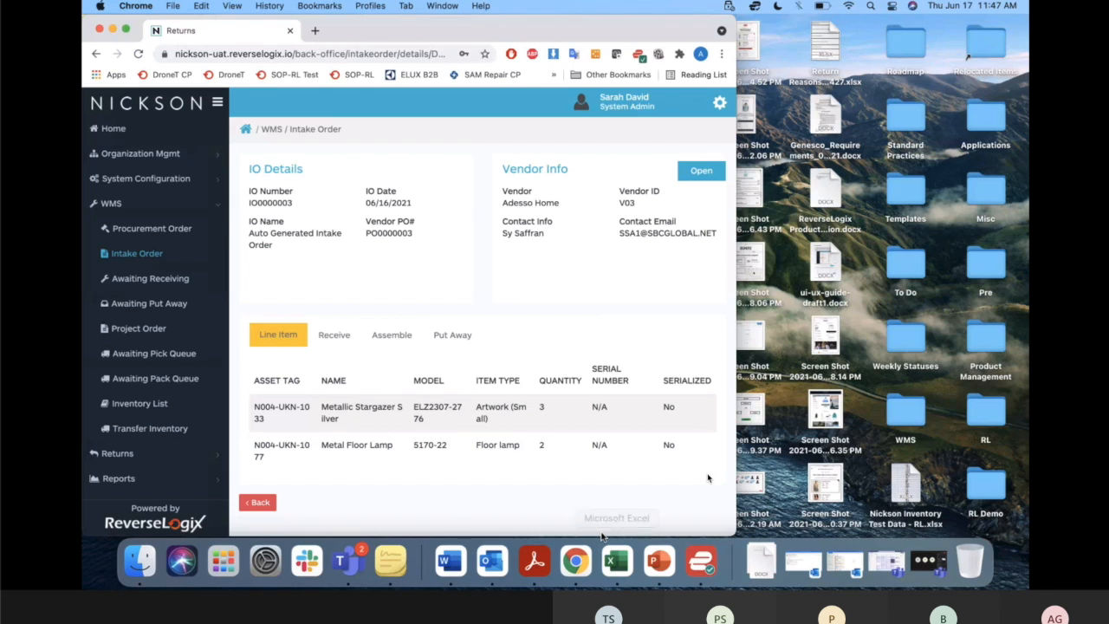
click(335, 335)
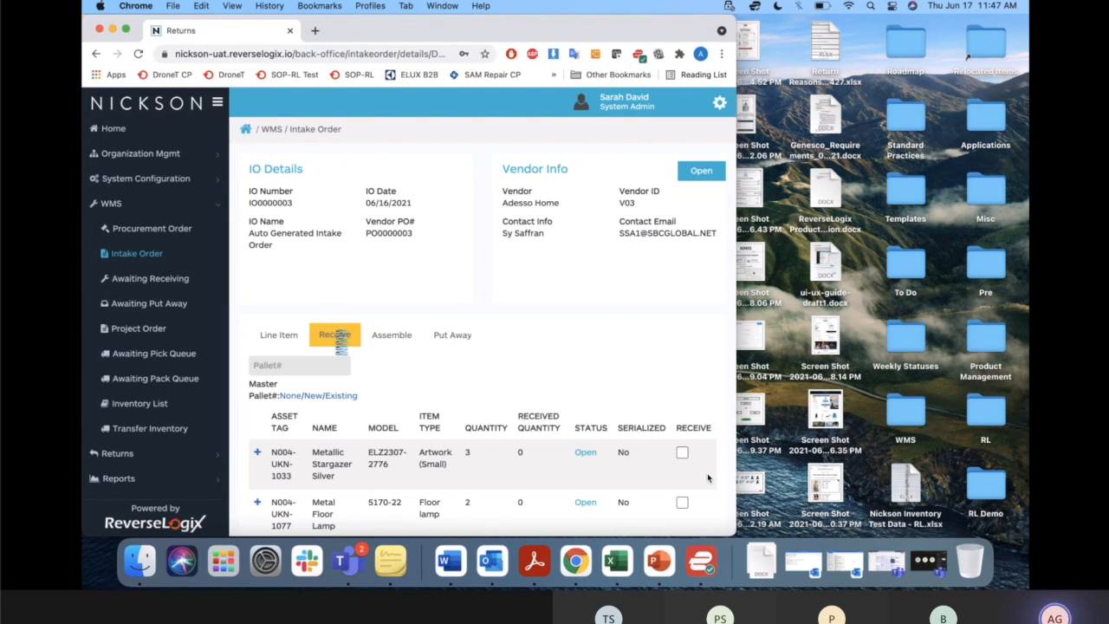
scroll(475, 342, down, 2)
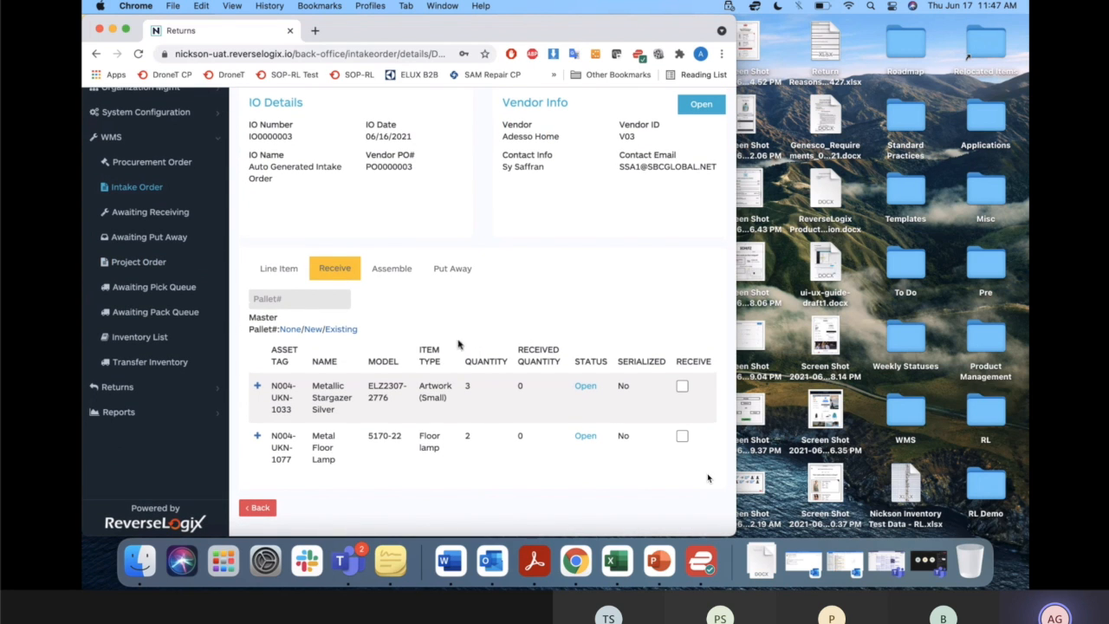
click(256, 389)
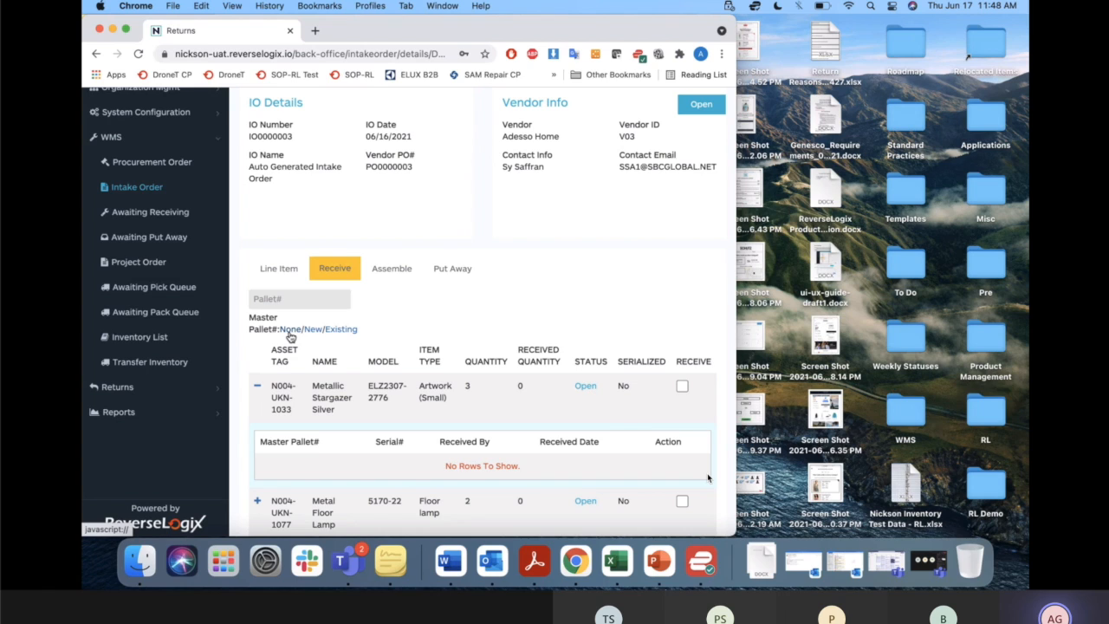
Receive a quantity of 3 for the Metallic Stargazer Silver line of the intake order.
click(681, 385)
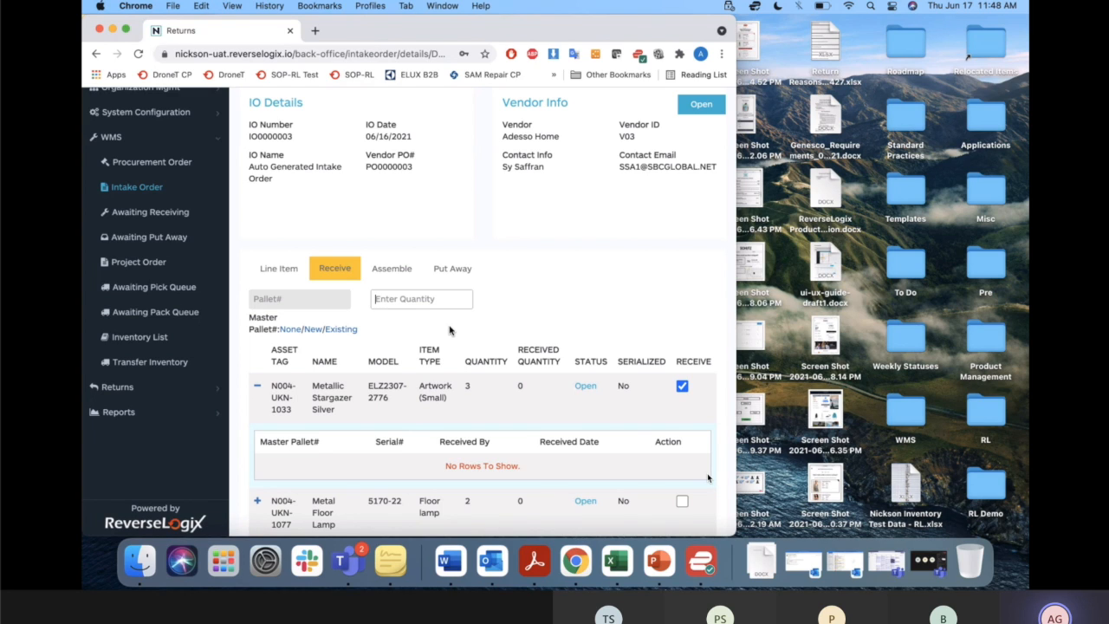
text(3)
key(Return)
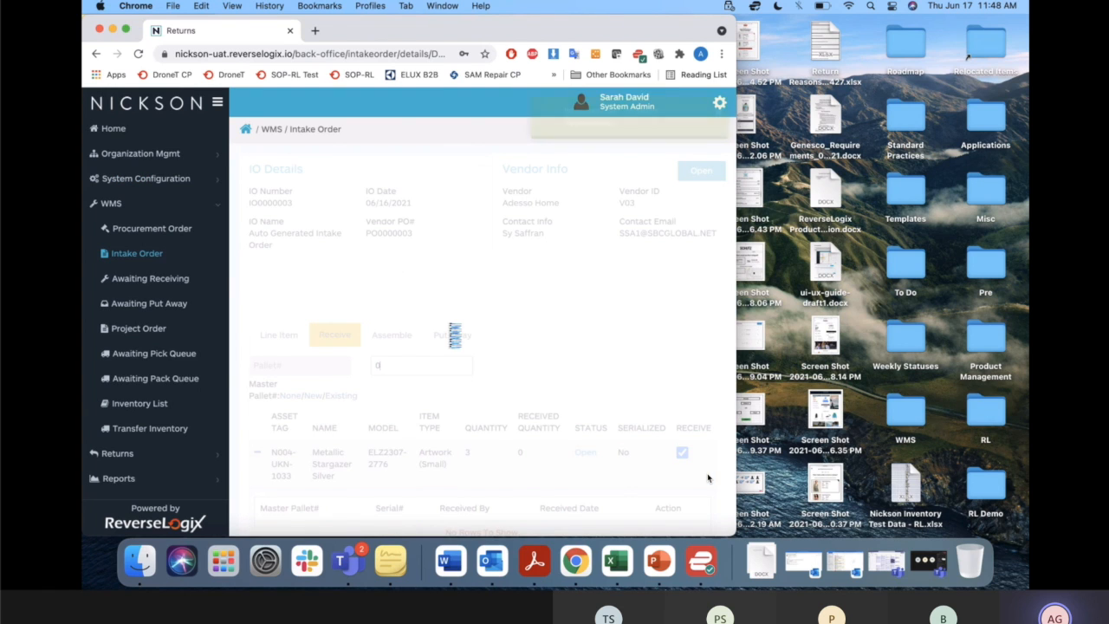
Receive a quantity of 2 for the Metal Floor Lamp line under a new master pallet.
scroll(477, 386, down, 3)
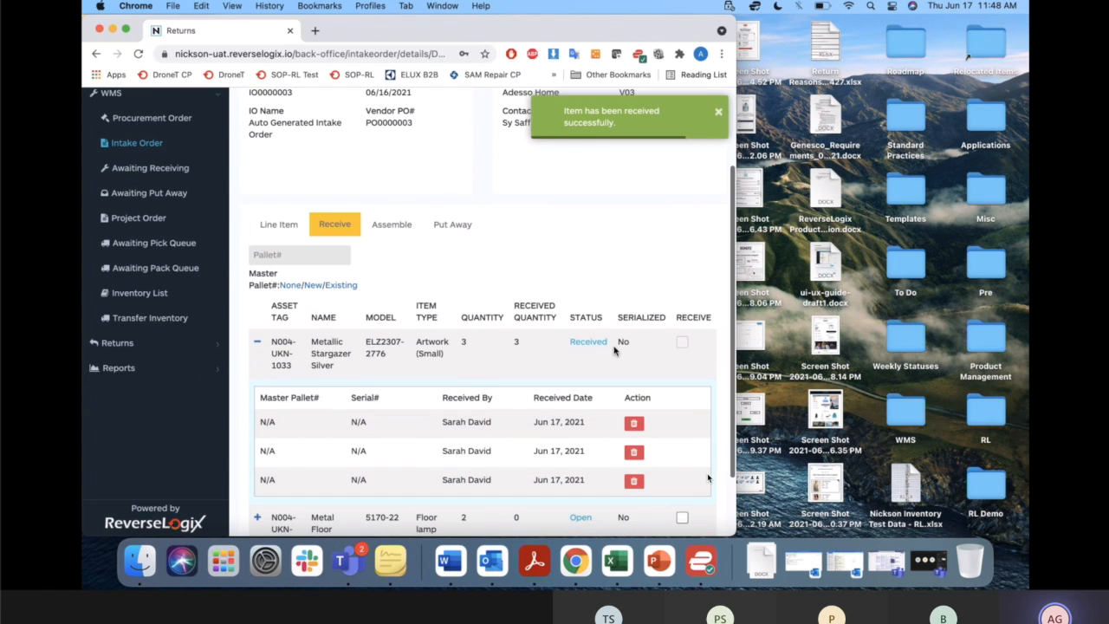
scroll(613, 349, down, 2)
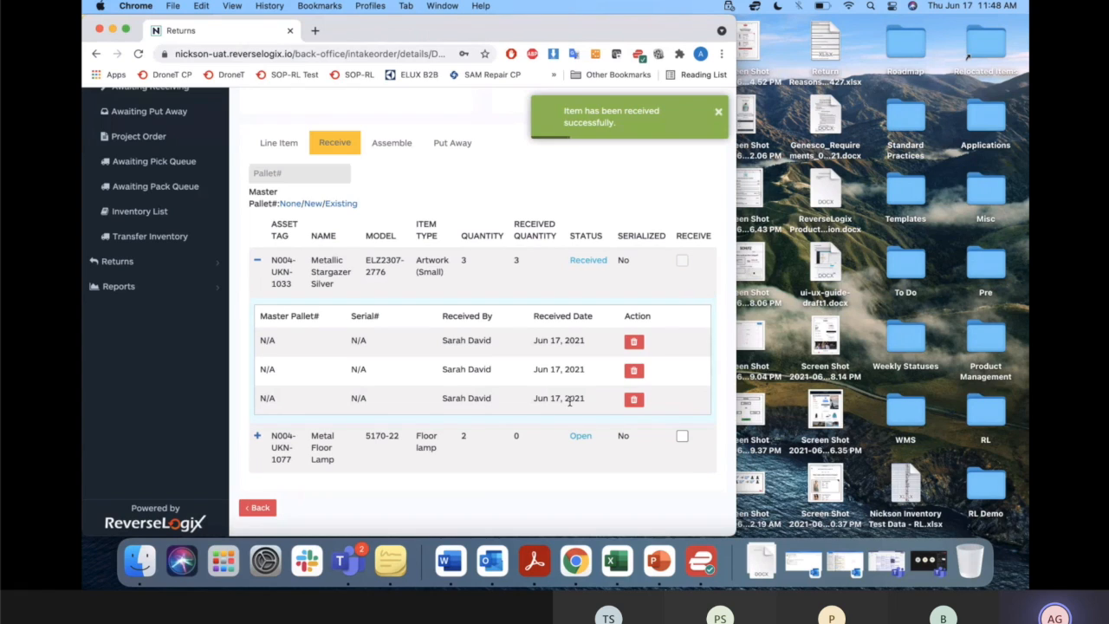
click(683, 438)
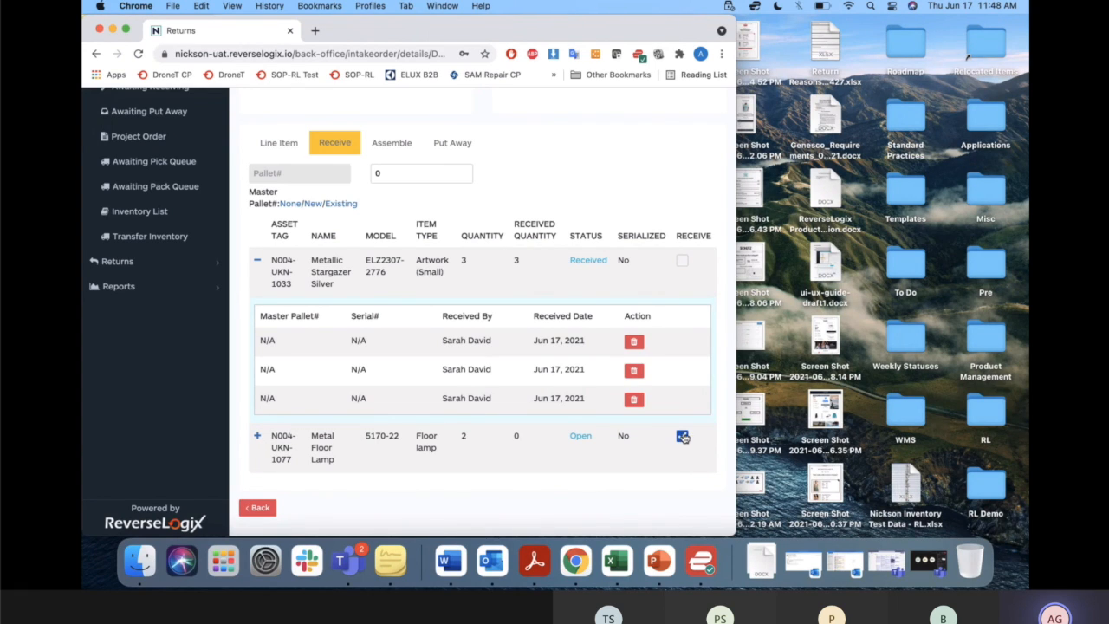
click(312, 204)
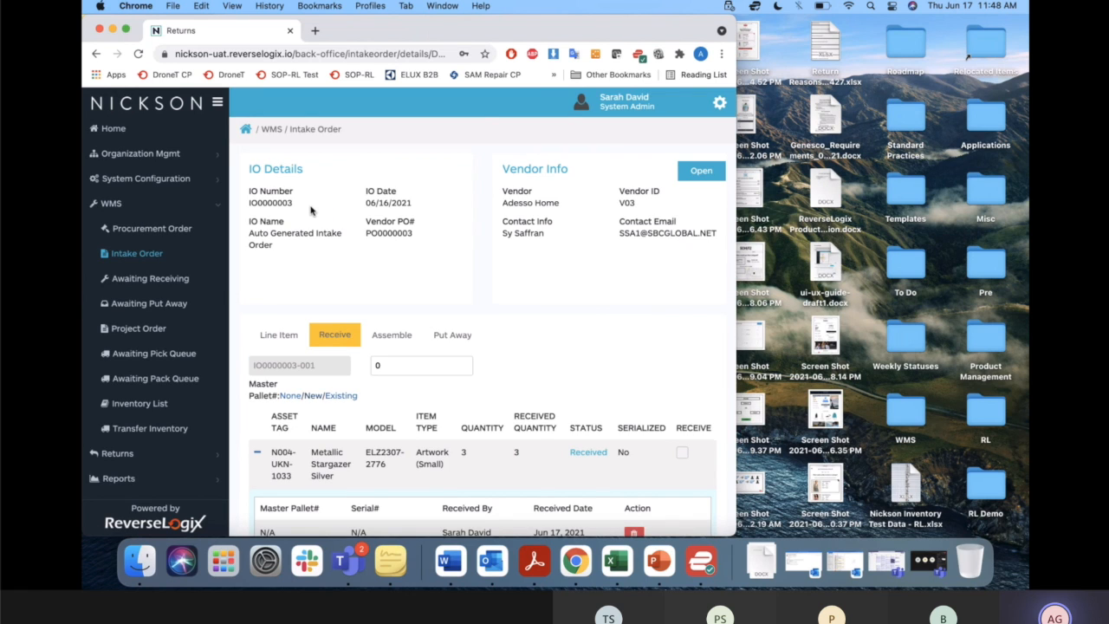
scroll(410, 396, down, 4)
scroll(412, 400, up, 2)
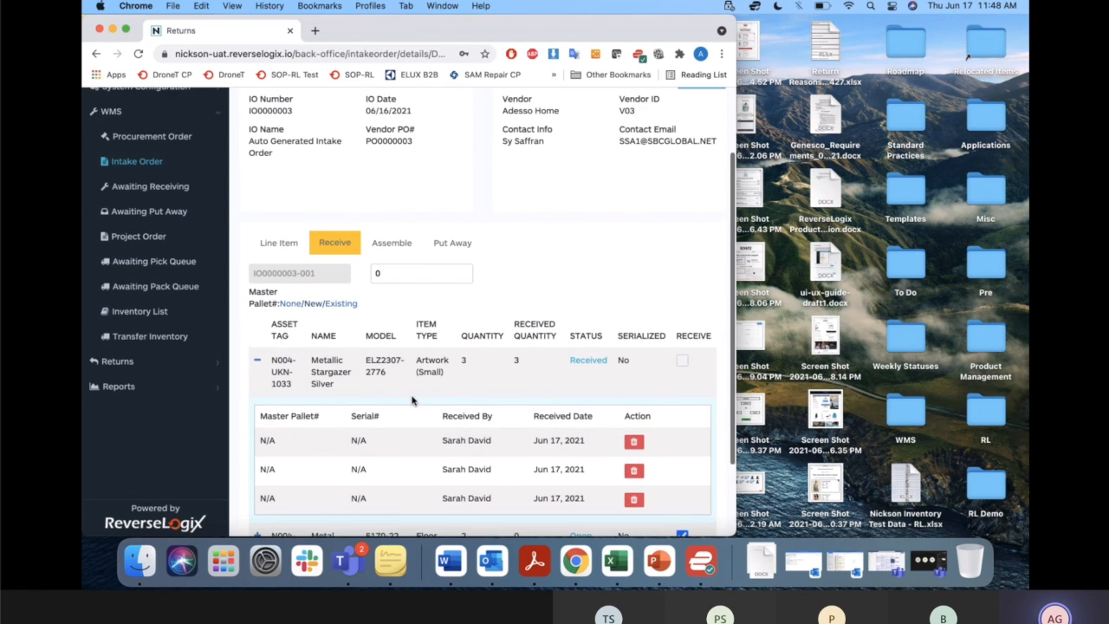
scroll(412, 400, down, 2)
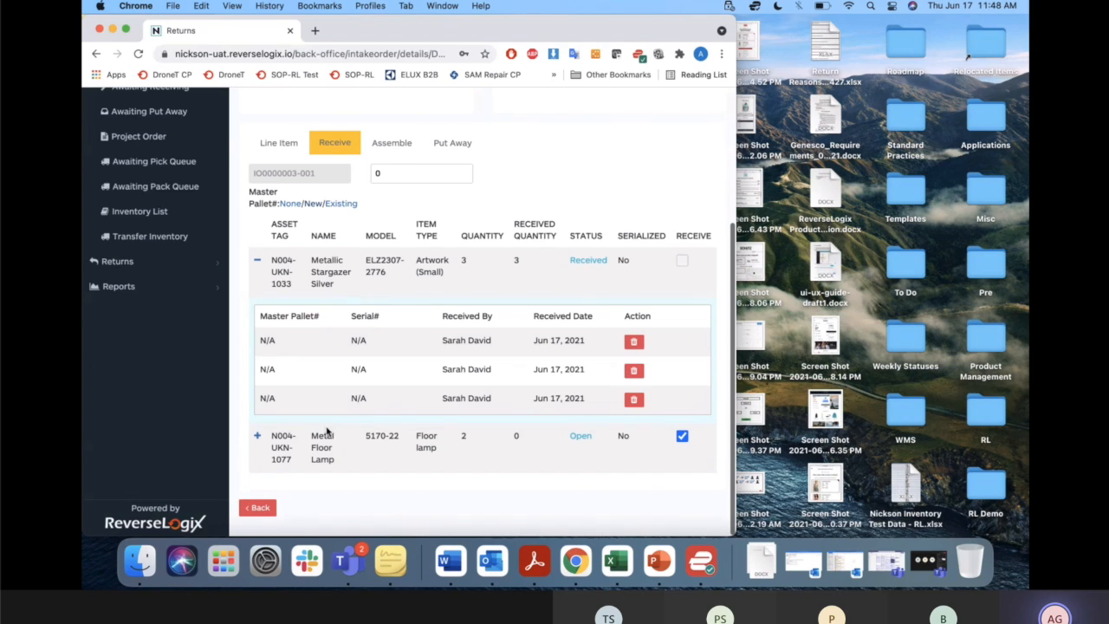
click(409, 173)
text(2)
key(Return)
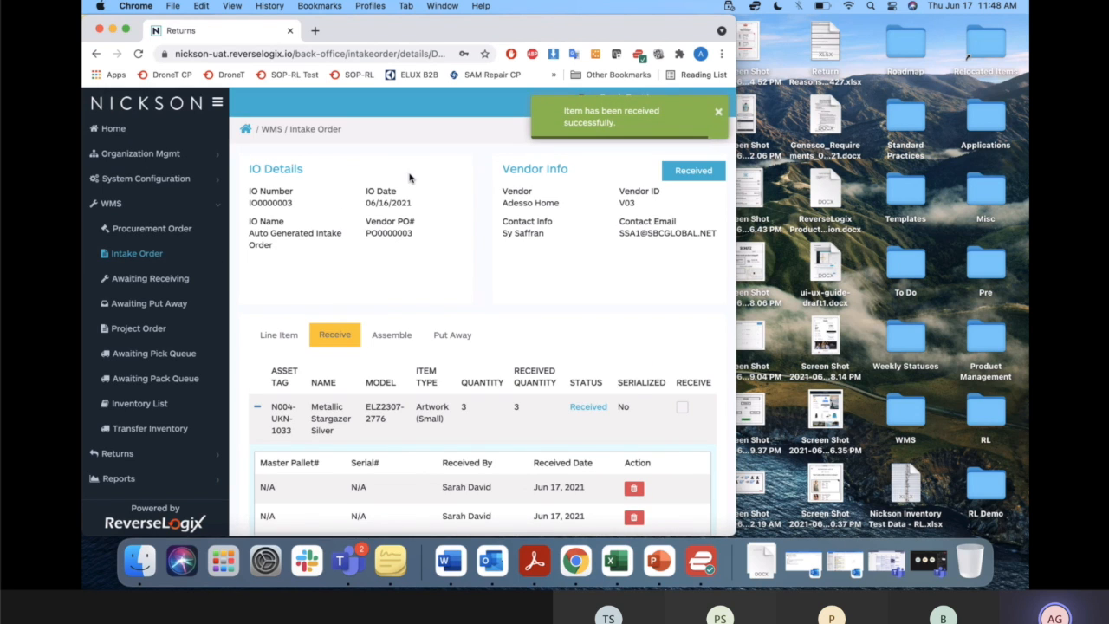
Show the received units of the Metal Floor Lamp line and the intake order's assembly list.
scroll(582, 299, down, 3)
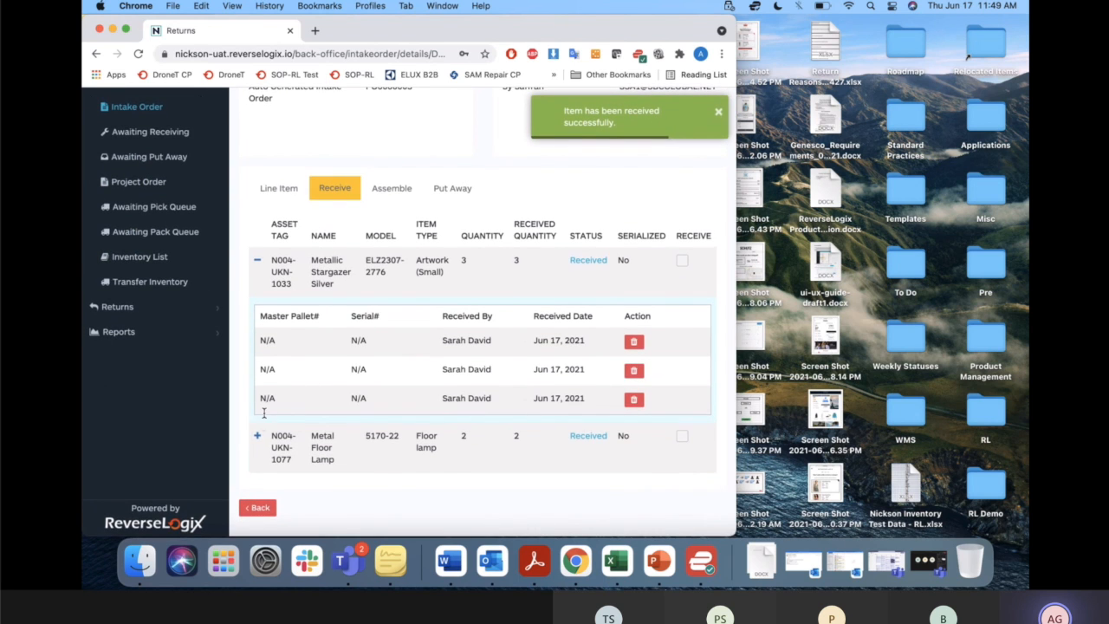
click(257, 439)
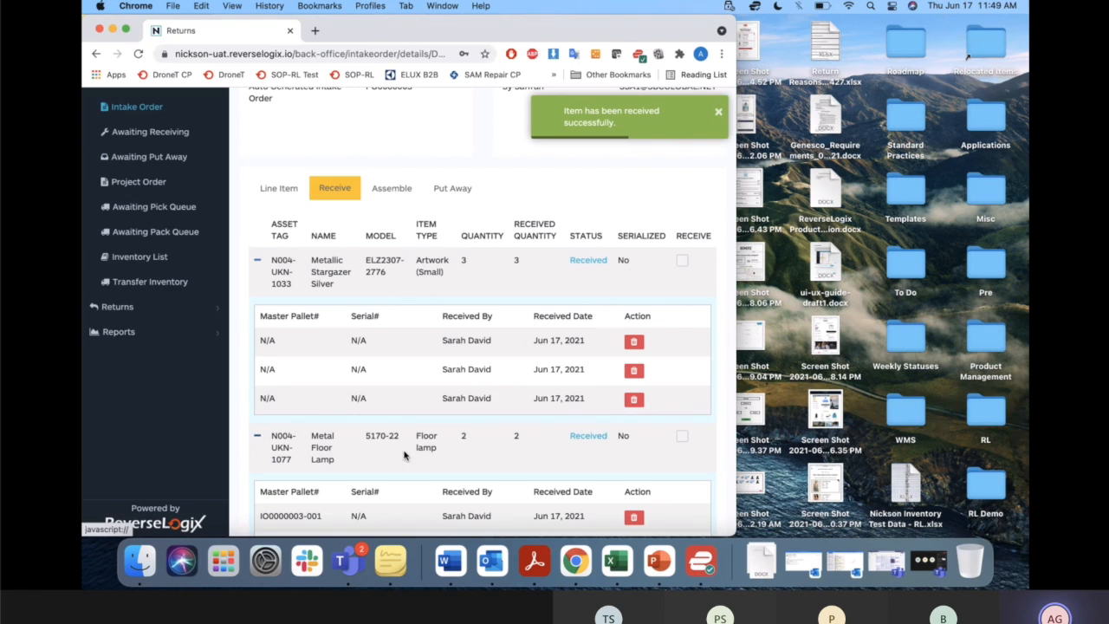
scroll(403, 453, down, 2)
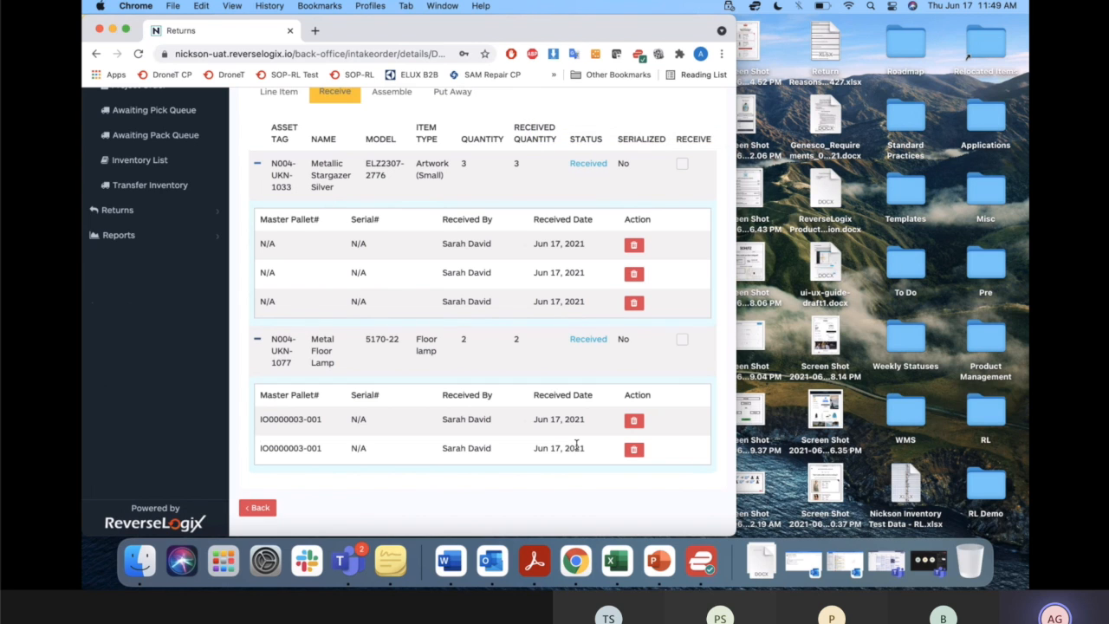
scroll(576, 444, up, 2)
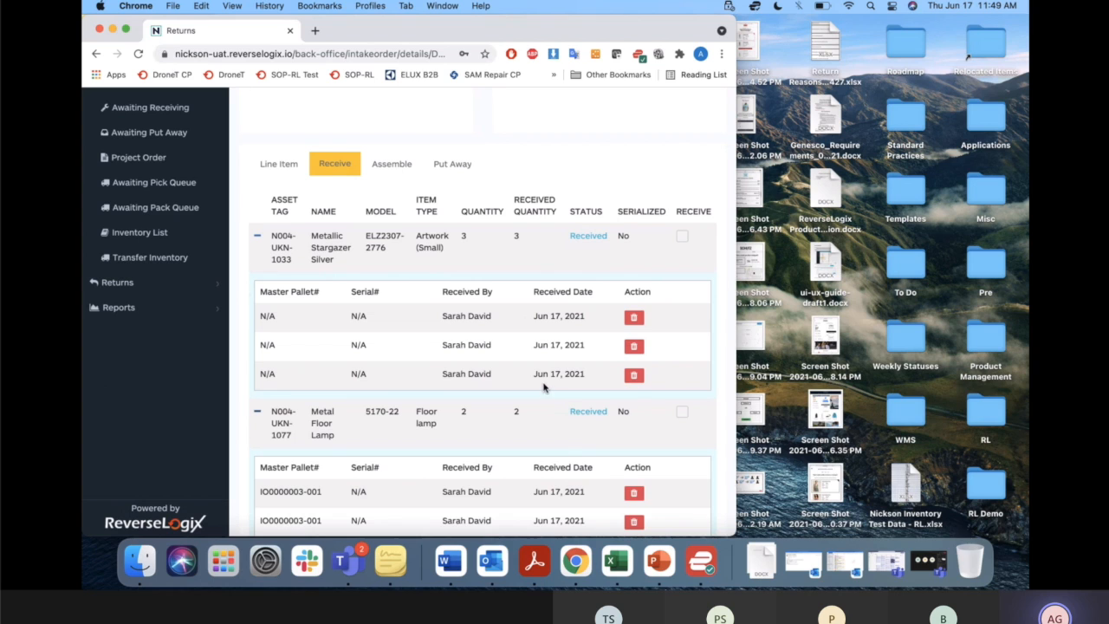
click(402, 167)
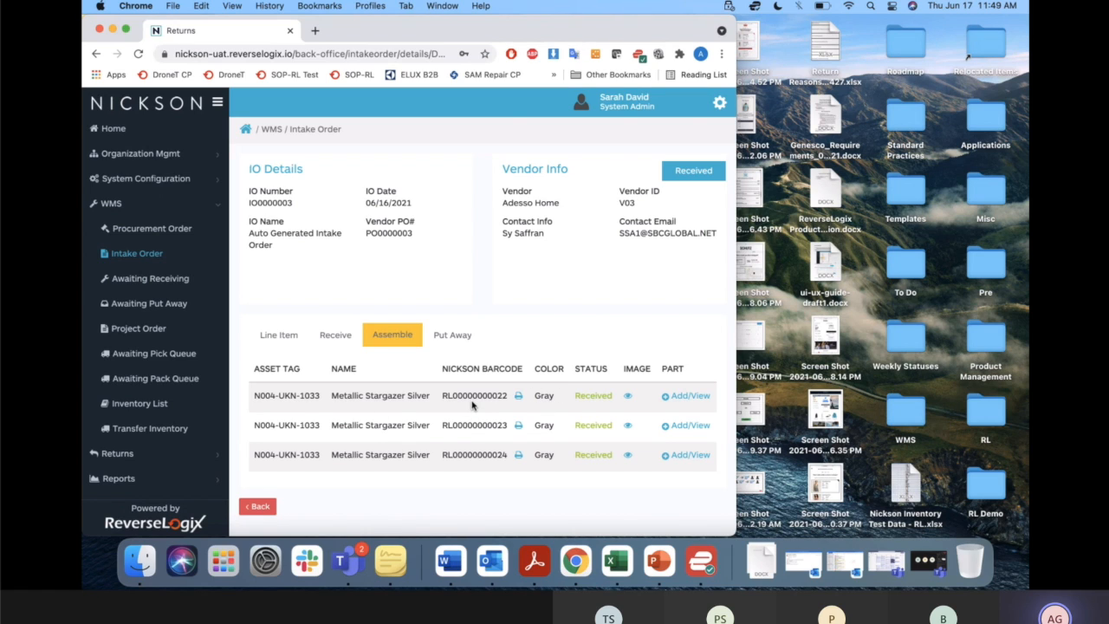
Add Part A with quantity 1 and color blue to the first Metallic Stargazer Silver unit.
click(689, 395)
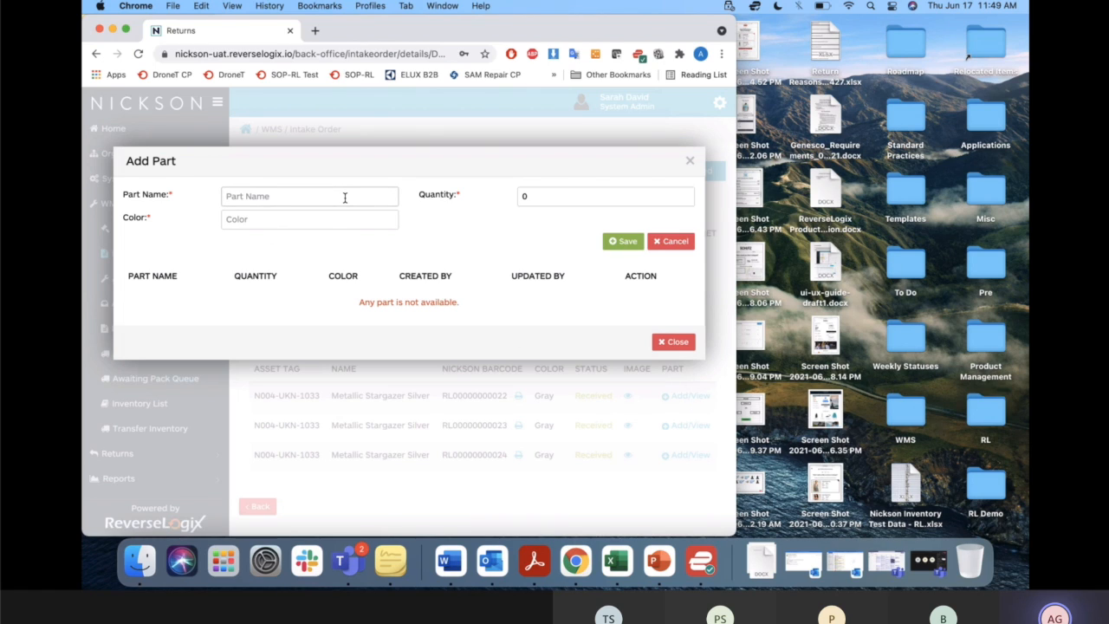
text(Part)
text( 1)
click(536, 198)
text(A)
click(545, 195)
key(BackSpace)
text(1)
click(346, 221)
text(blue)
click(628, 244)
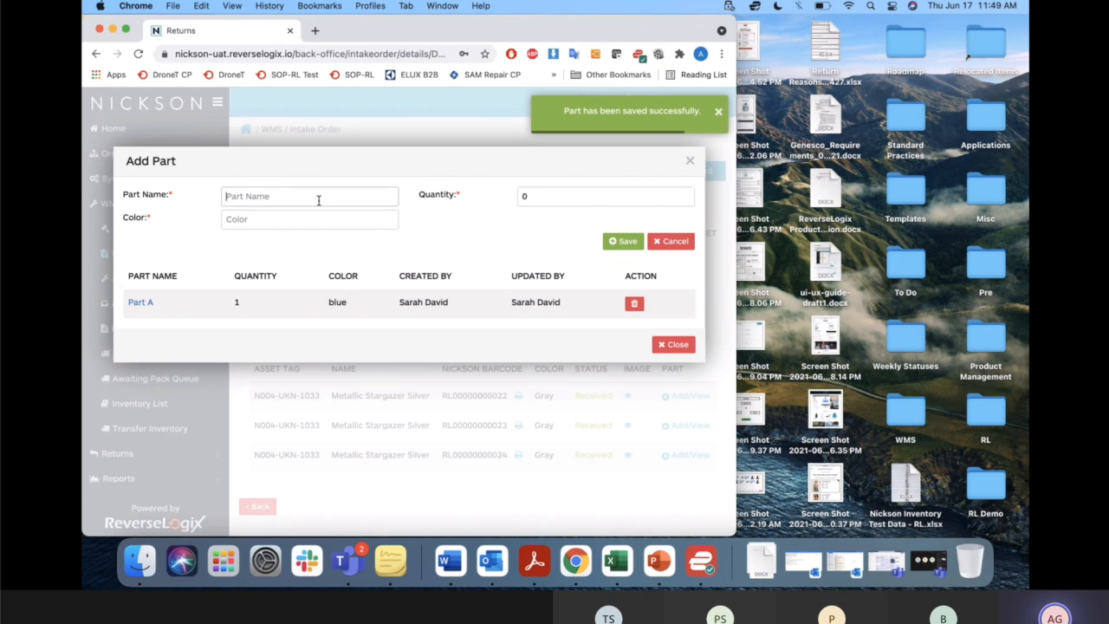
Add Part B with quantity 2 and color silver to the same unit and close its parts list.
text(Part B)
click(532, 195)
key(BackSpace)
text(2)
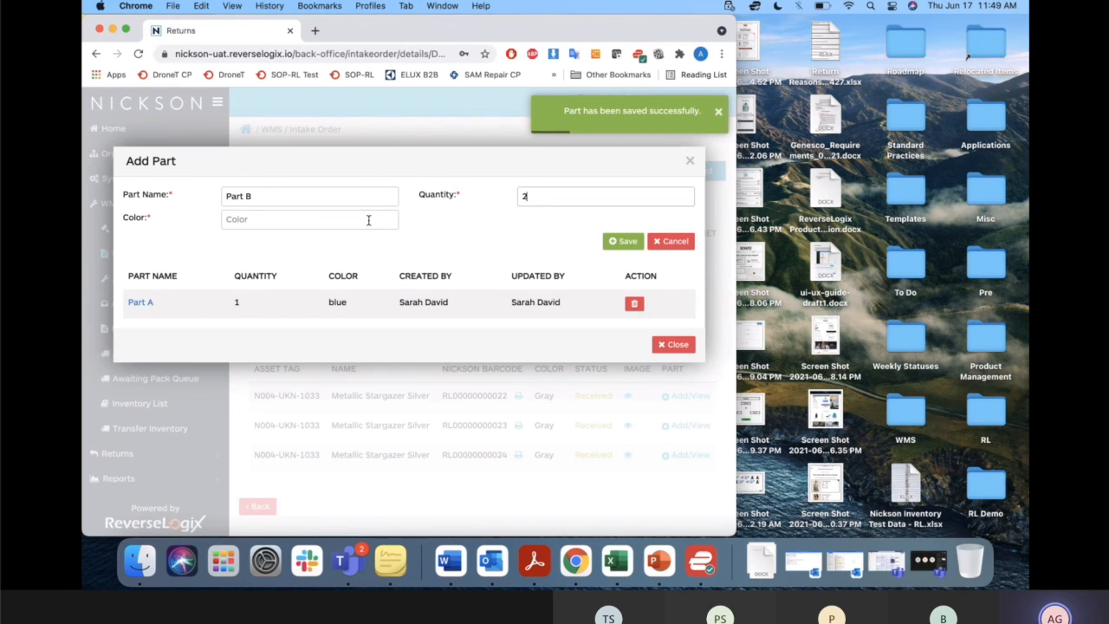
click(368, 220)
text(silver)
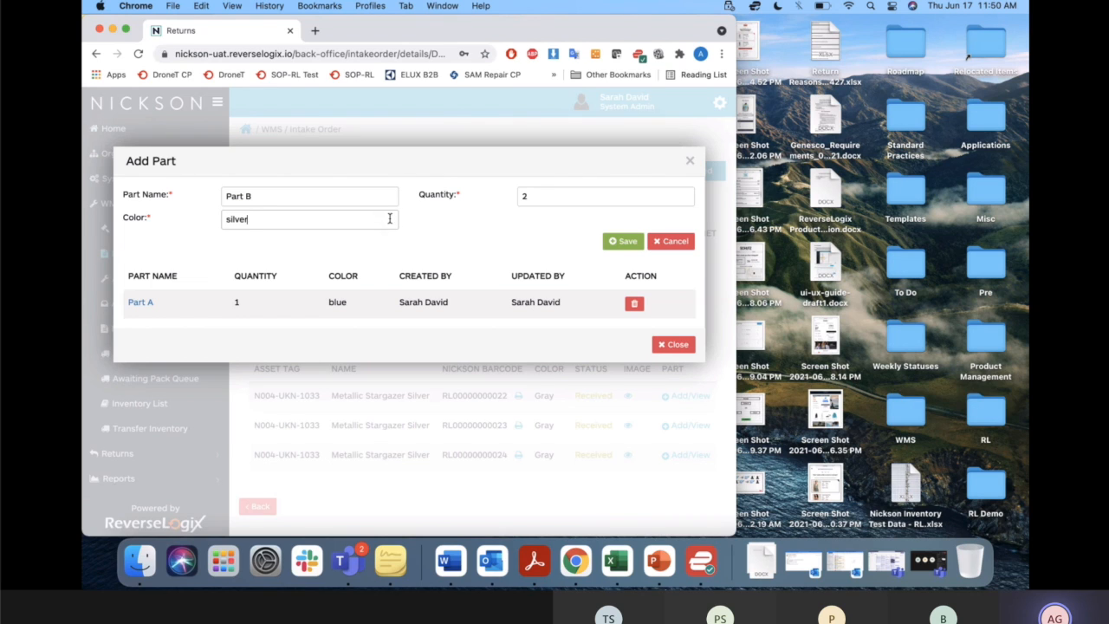
click(620, 242)
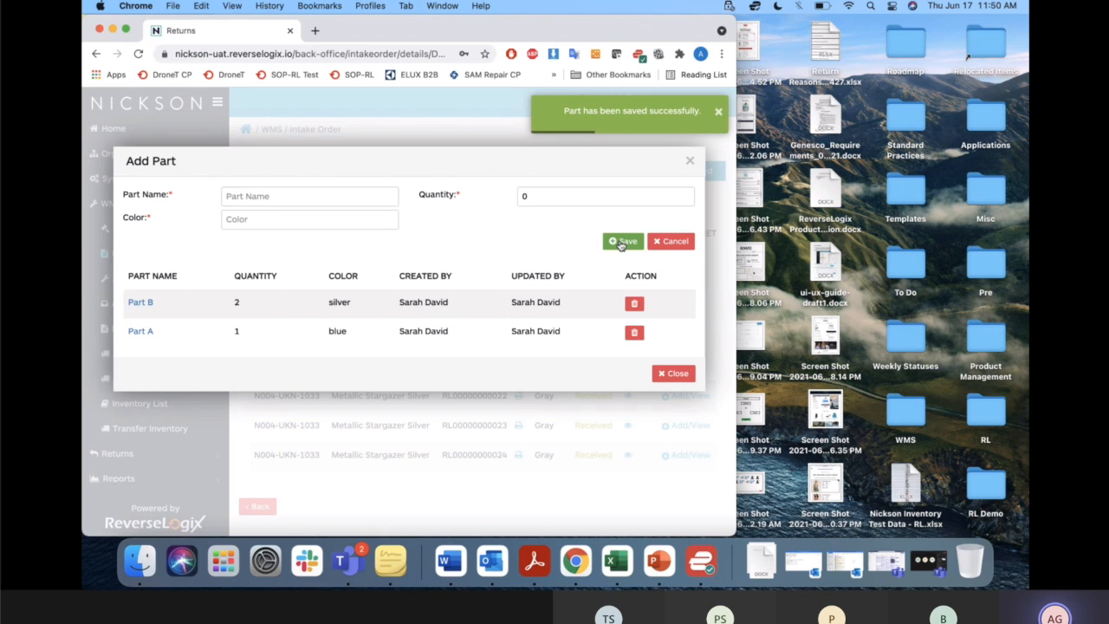
click(692, 164)
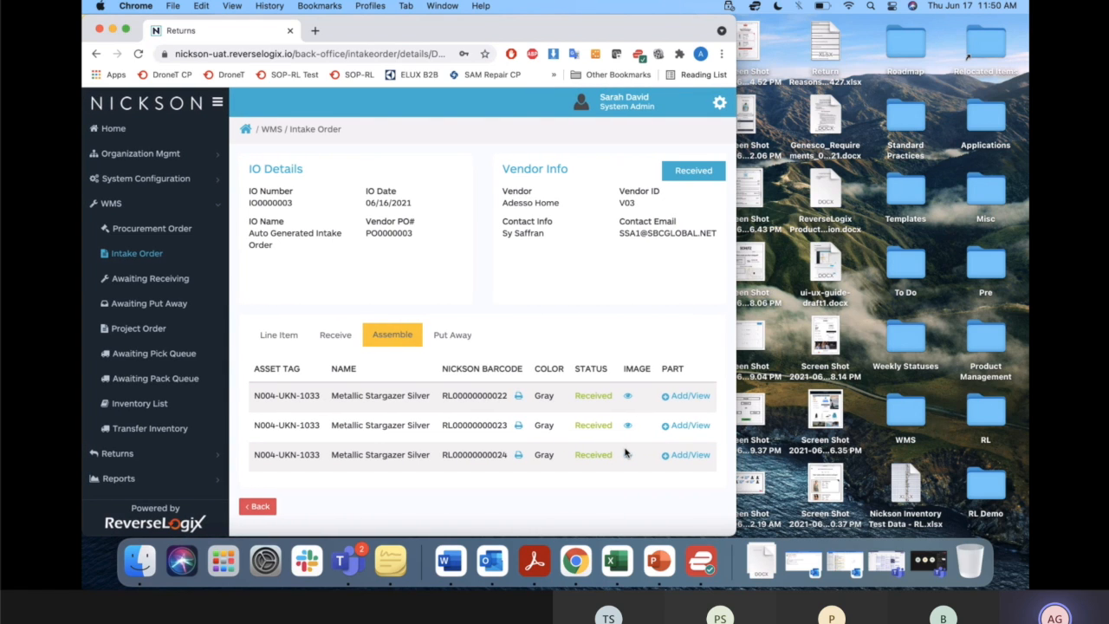
Upload FedEx Label.png as a part image for the first Metallic Stargazer Silver unit.
click(628, 397)
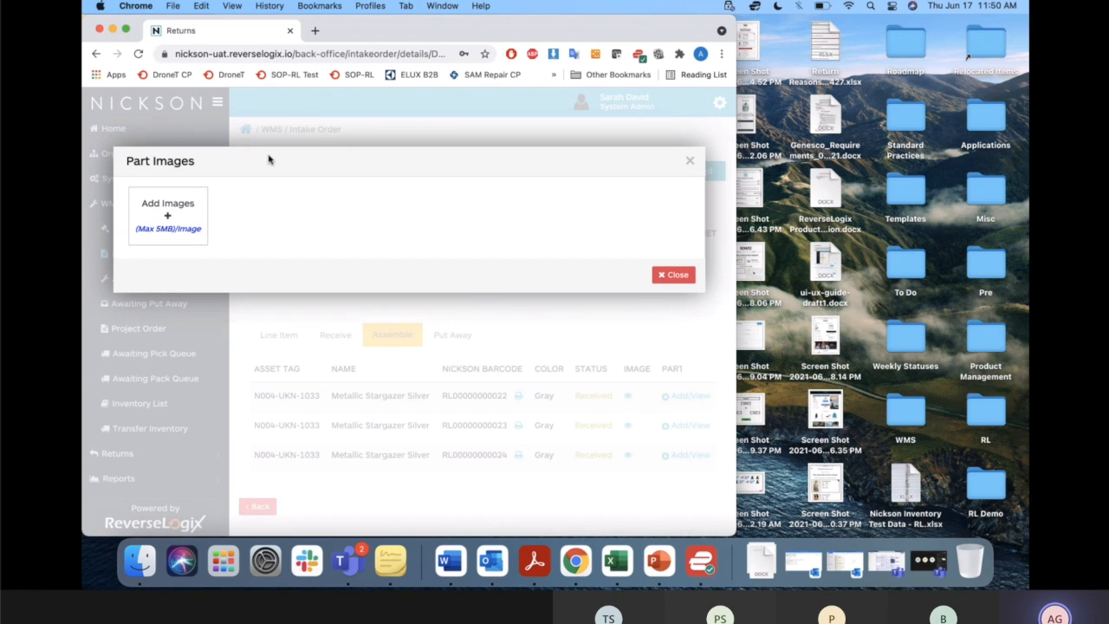
click(181, 226)
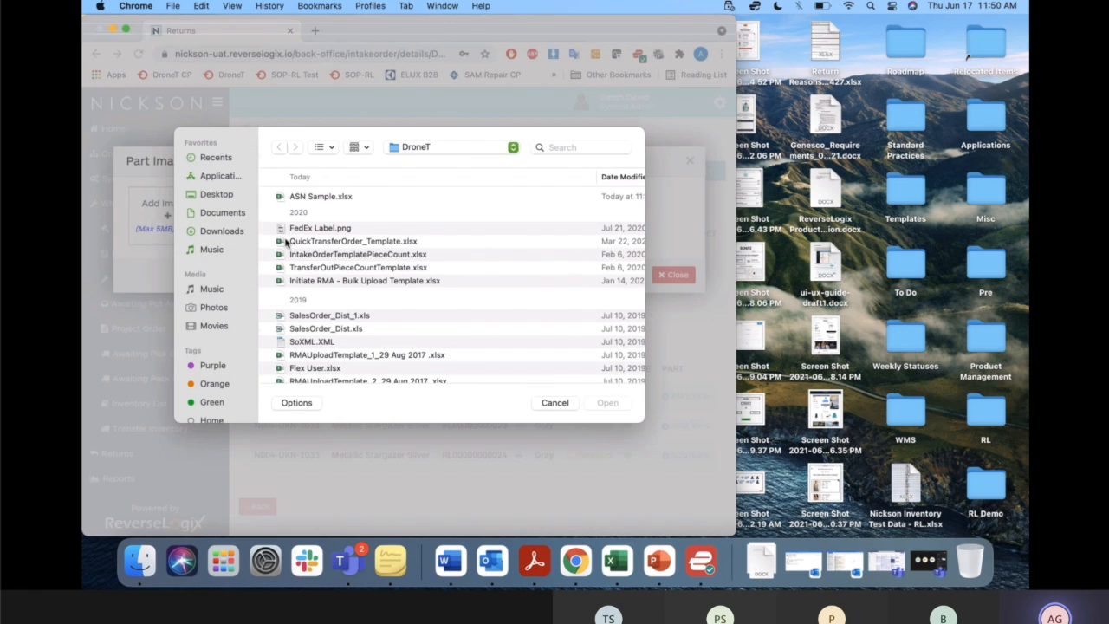
double_click(311, 228)
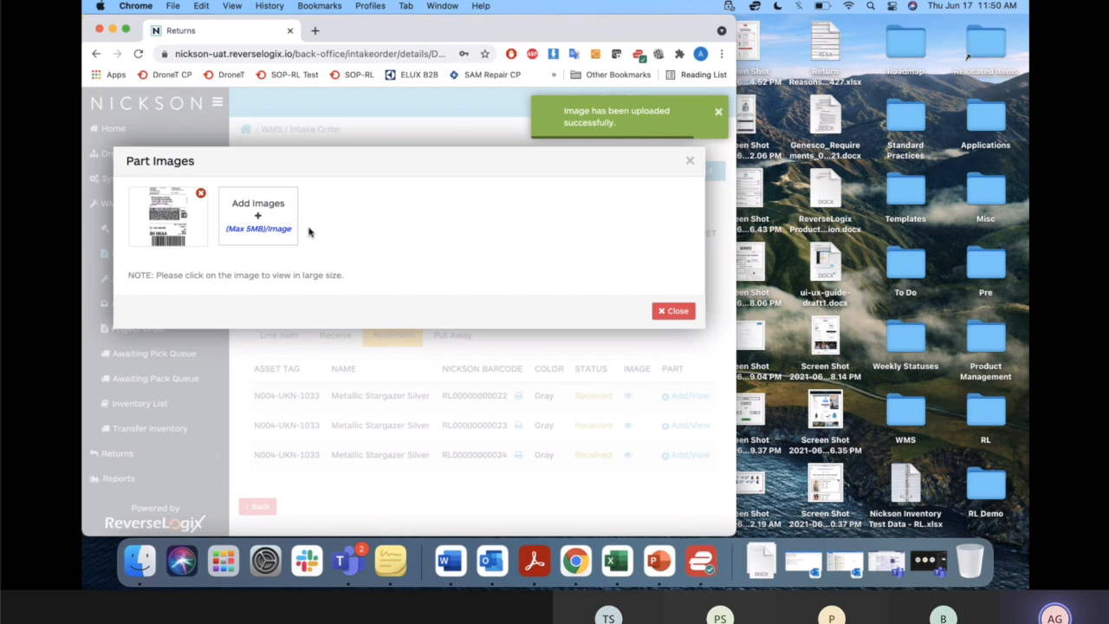
click(673, 312)
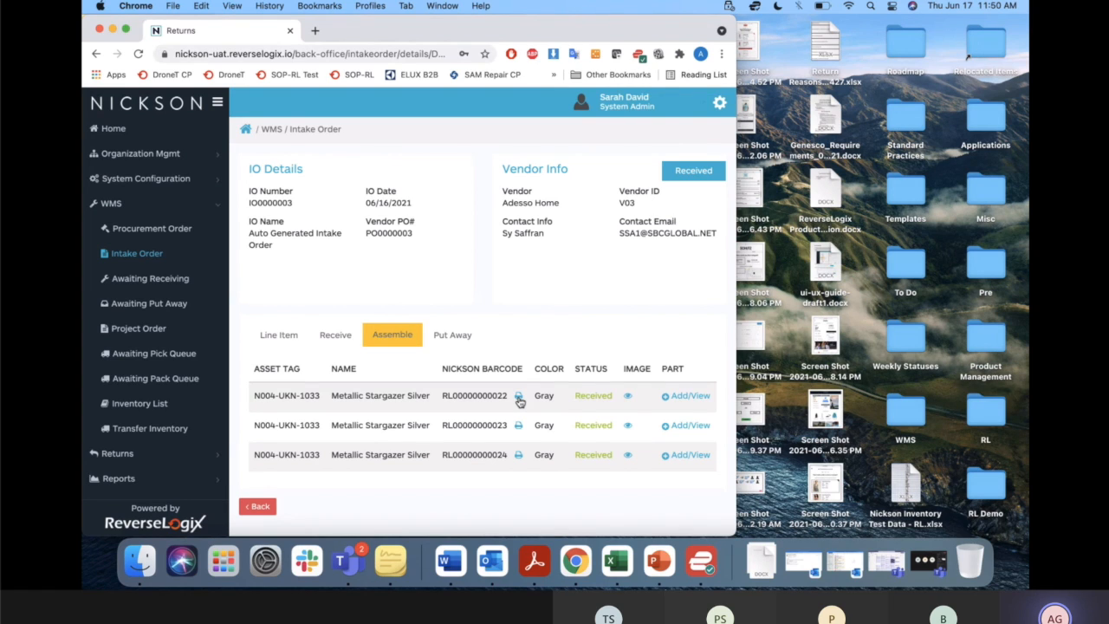
Point out the Nickson barcode and its print option for the first Metallic Stargazer Silver unit.
click(518, 397)
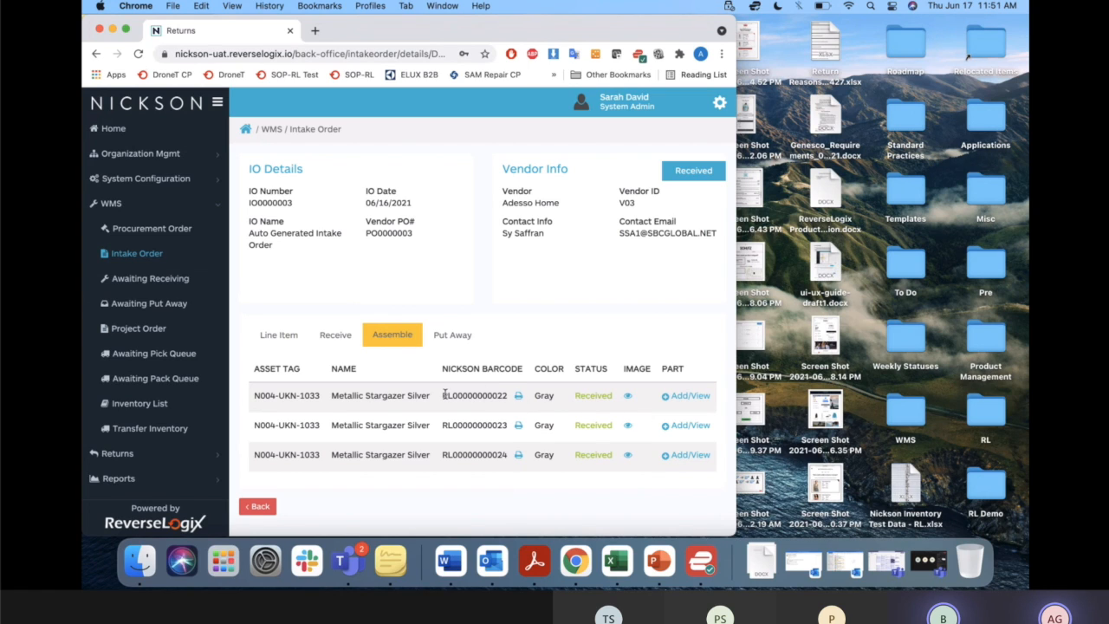
drag(443, 394, 509, 399)
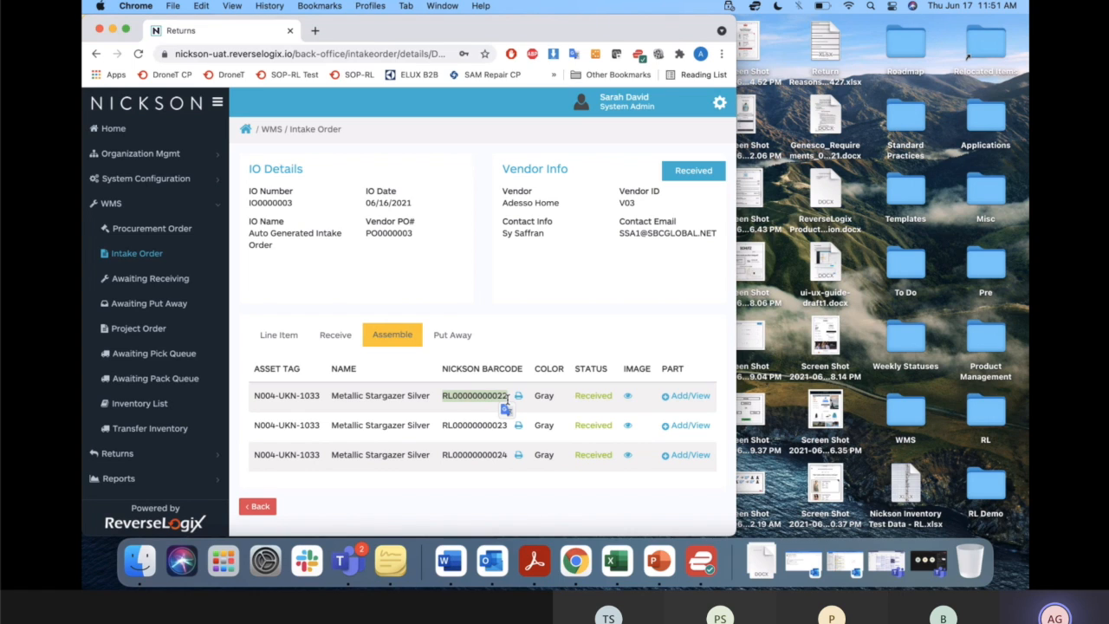
click(461, 404)
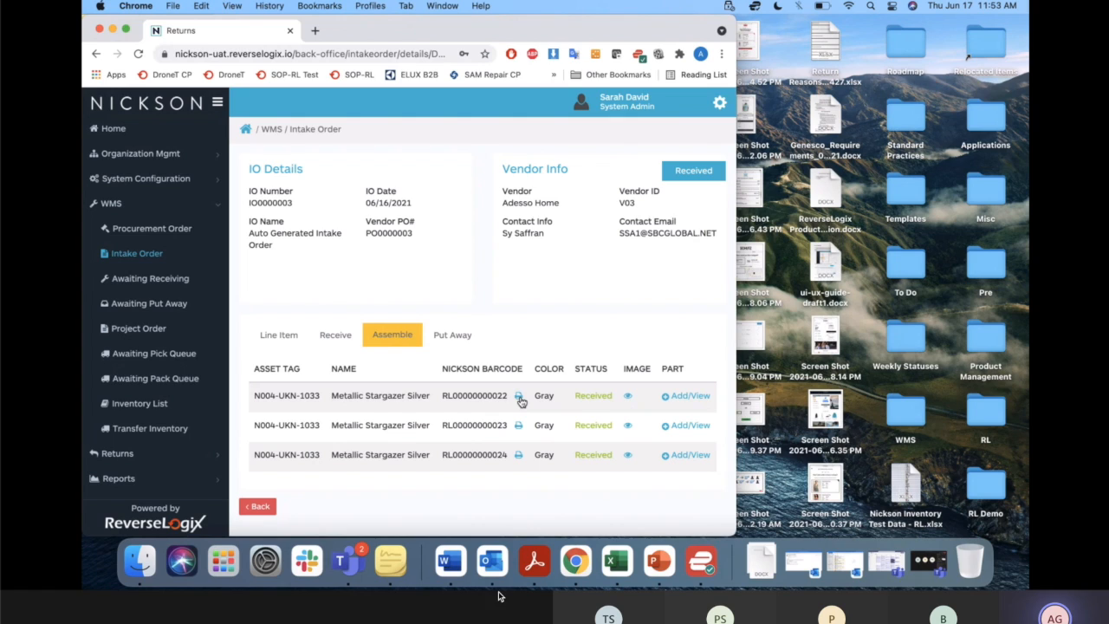
mouse_move(520, 574)
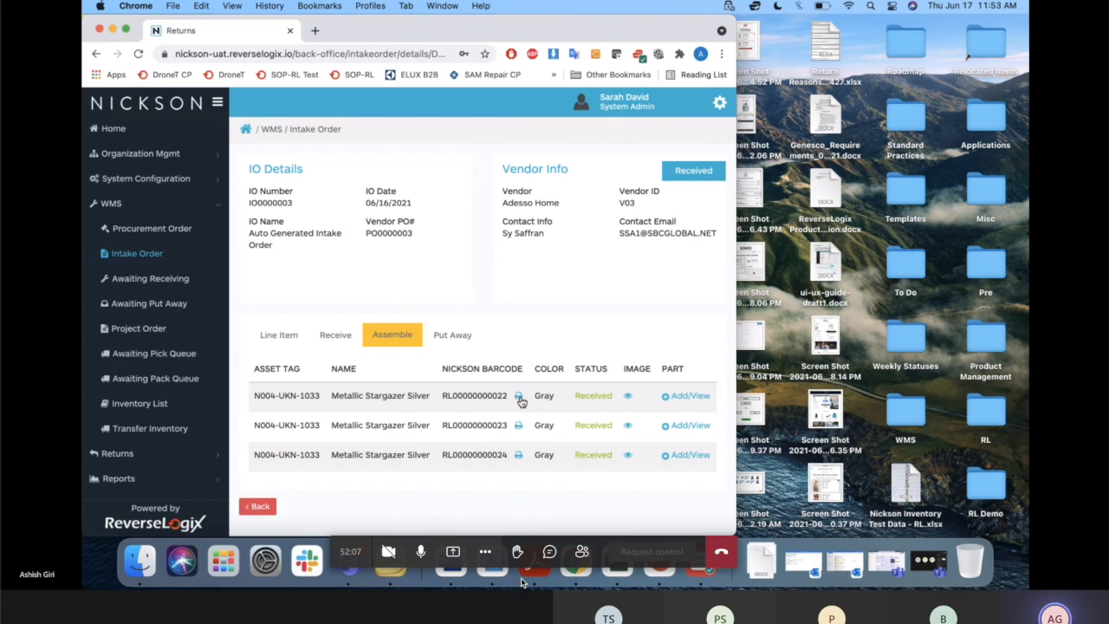
click(422, 552)
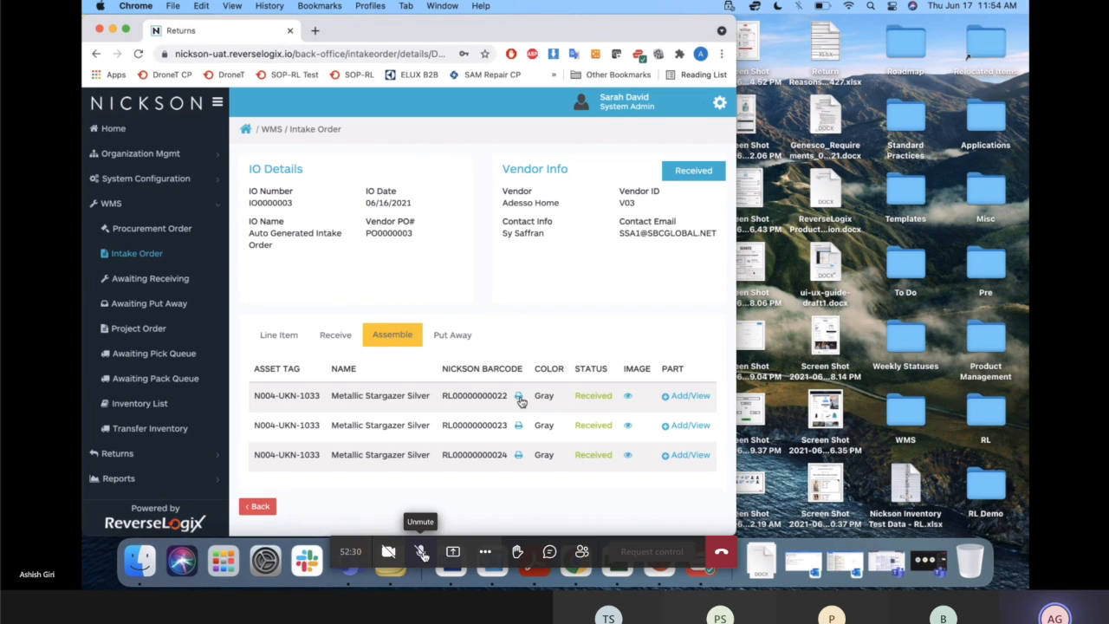
click(422, 554)
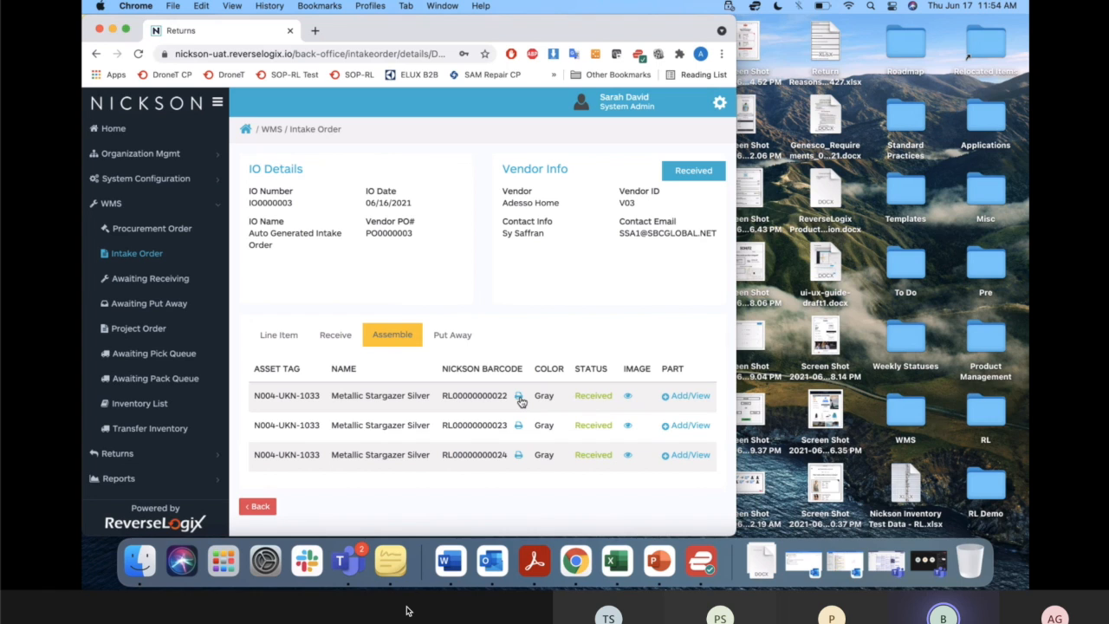
Add a part named Legs with quantity 4 and color red to the first Metallic Stargazer Silver unit.
click(686, 397)
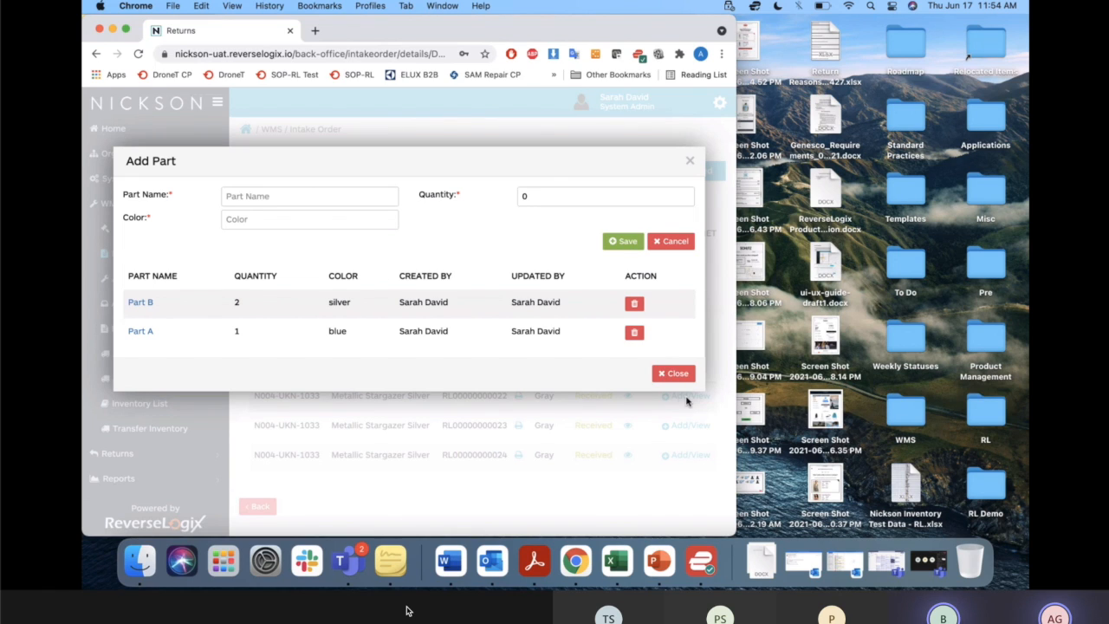
click(327, 197)
text(Legs)
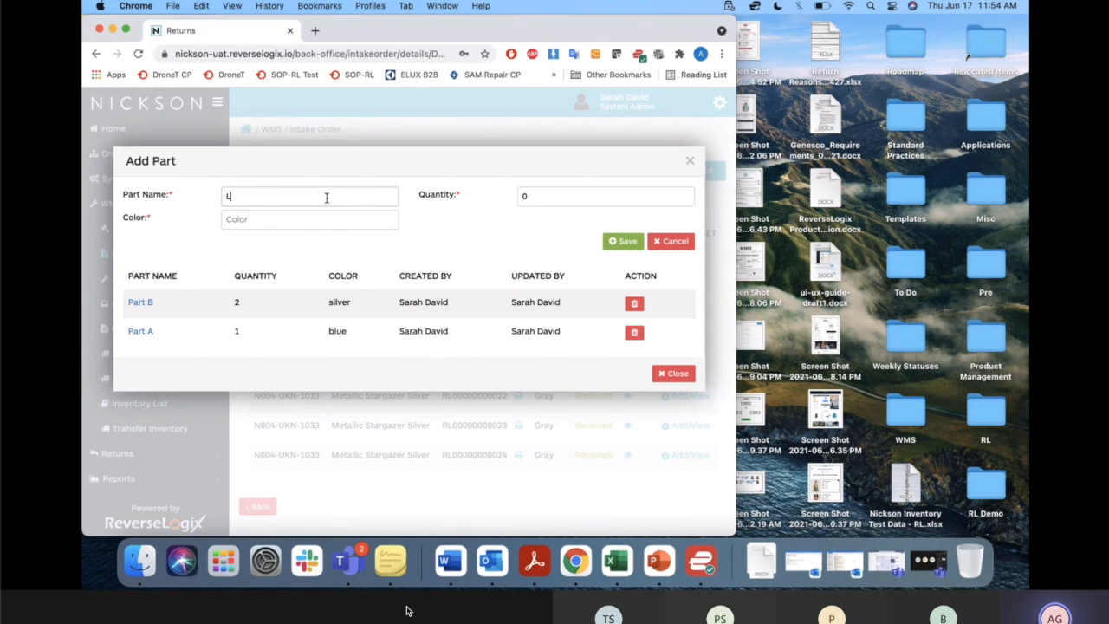
double_click(552, 196)
text(4)
text(red)
click(622, 242)
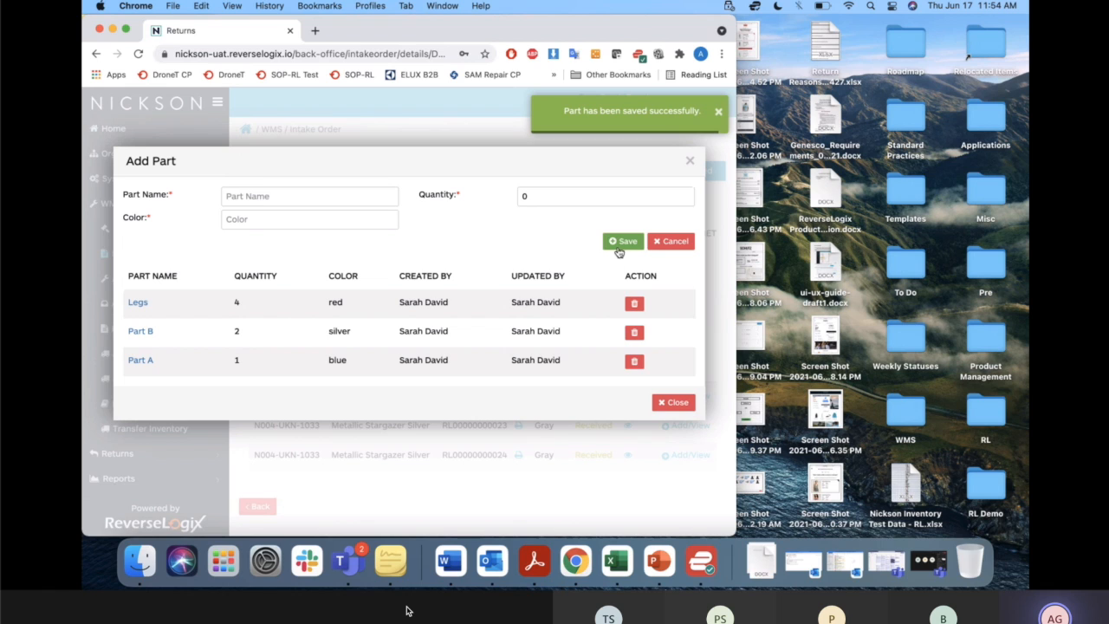
Delete Part B and Part A from the unit's parts list.
click(633, 331)
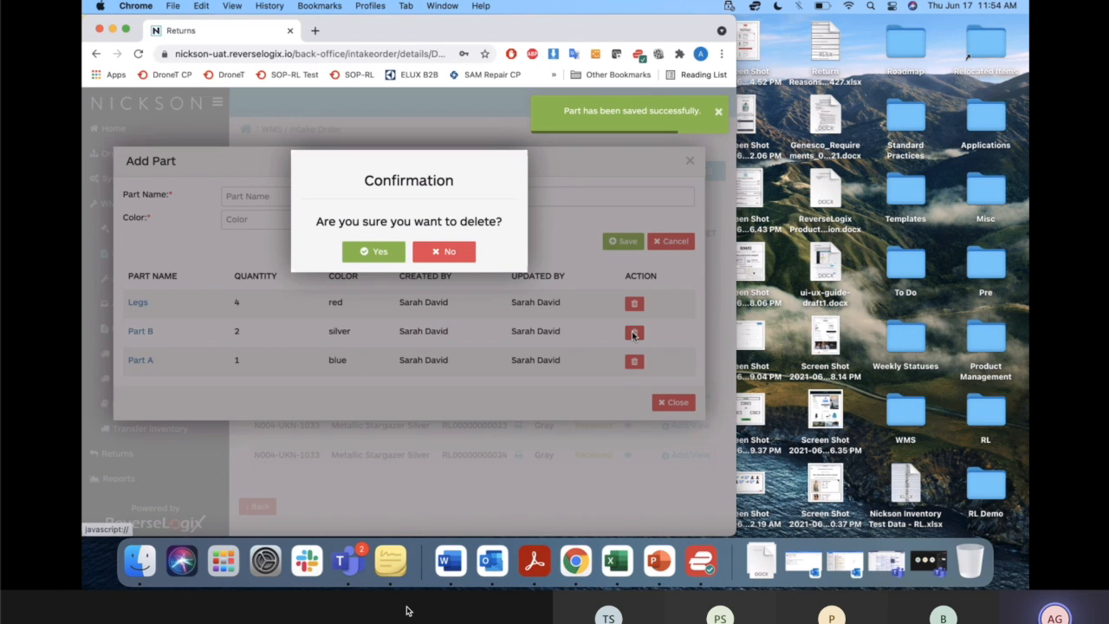
click(370, 251)
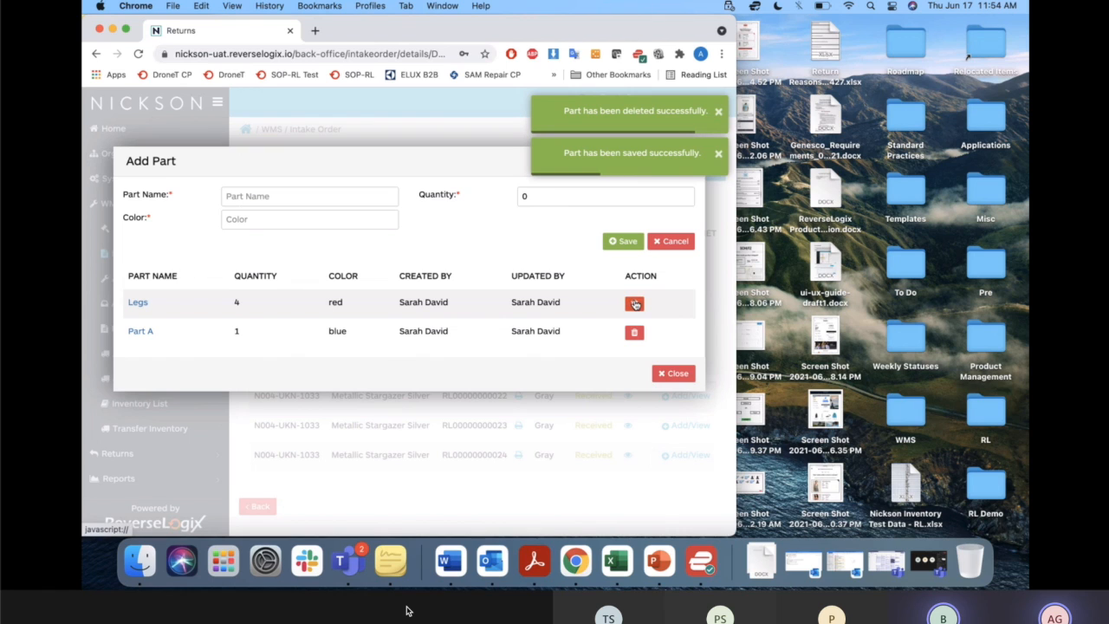
click(635, 333)
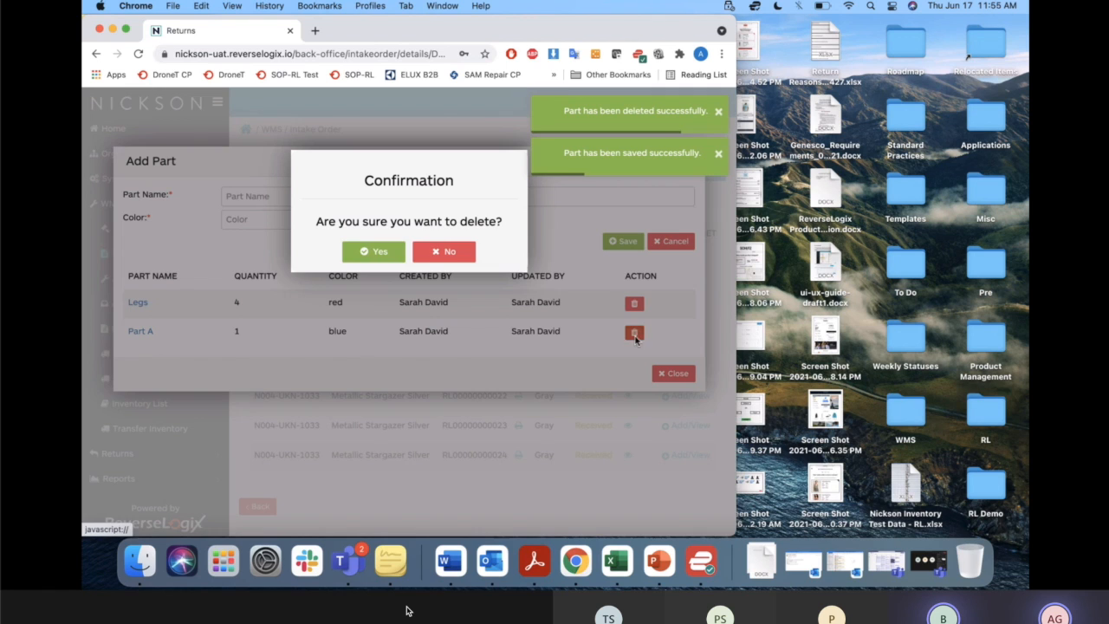
click(375, 251)
Add a part named Seat with quantity 1 and color w to the unit and close its parts list.
click(261, 195)
text(Seat)
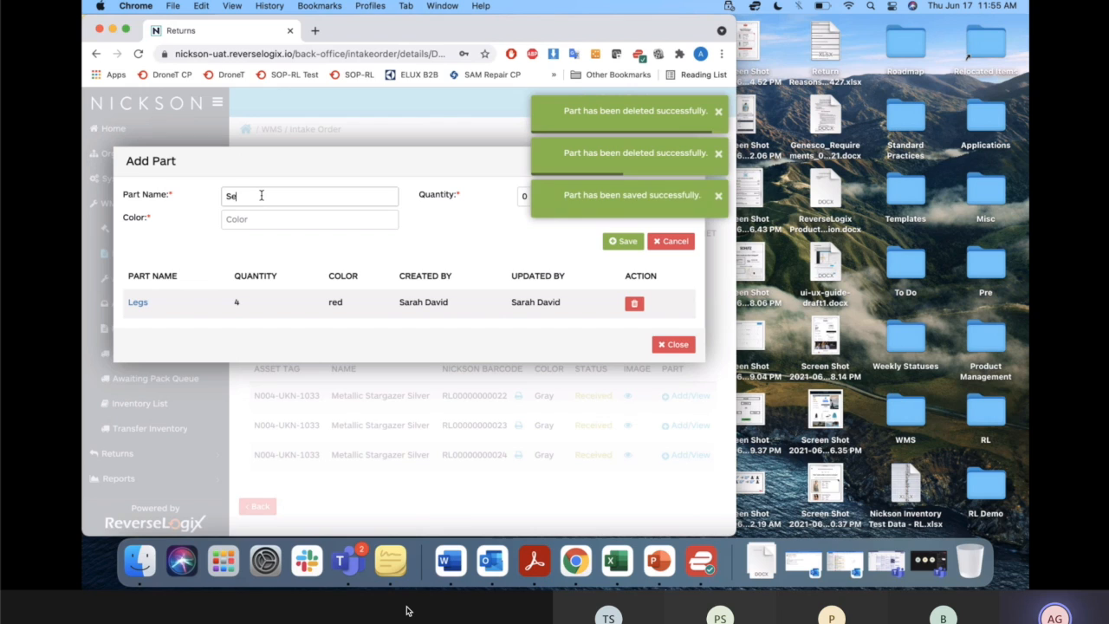
text(1)
click(233, 223)
text(w)
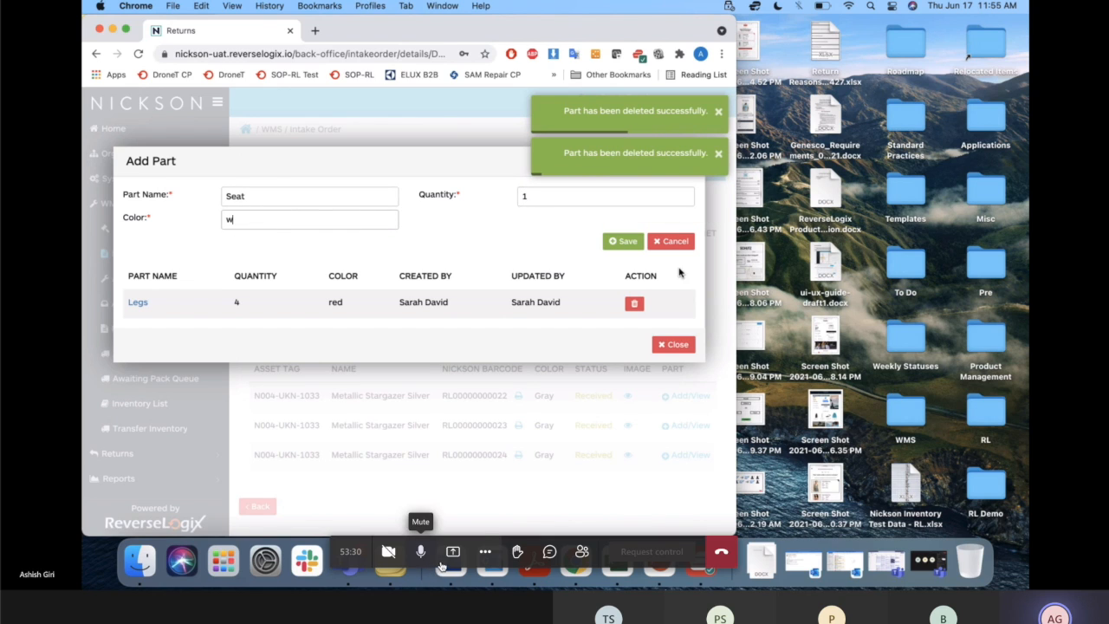
click(623, 242)
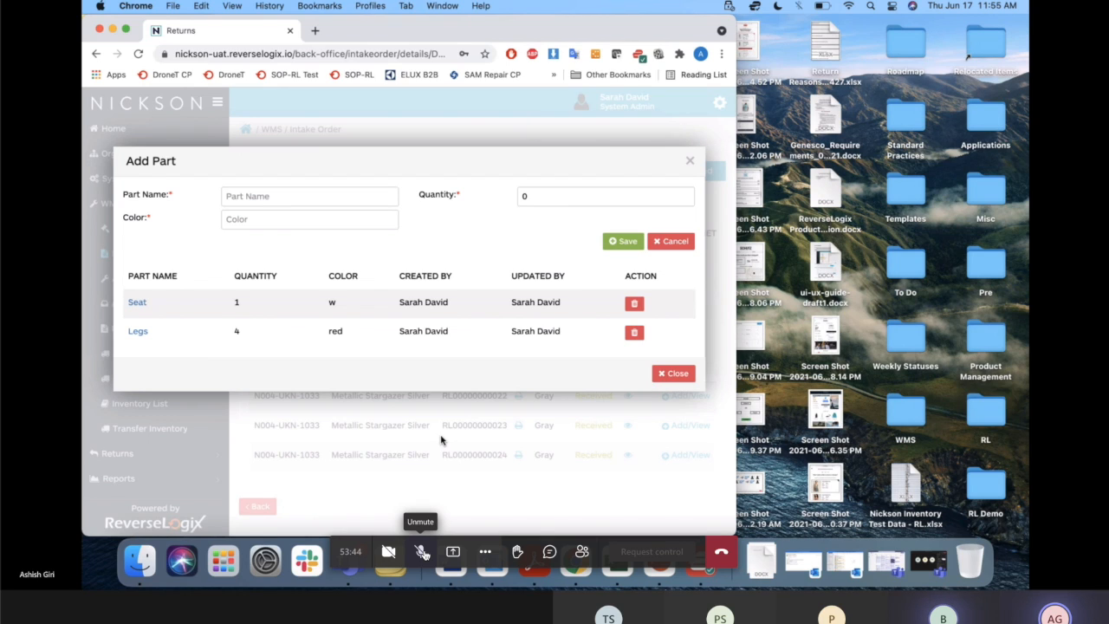
click(421, 552)
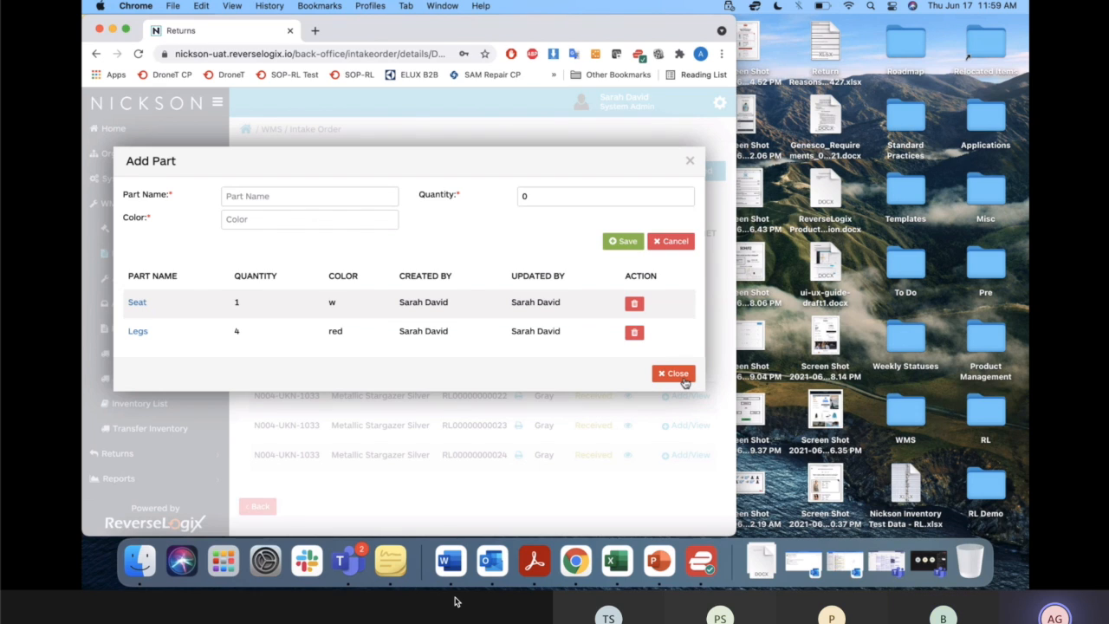
click(280, 199)
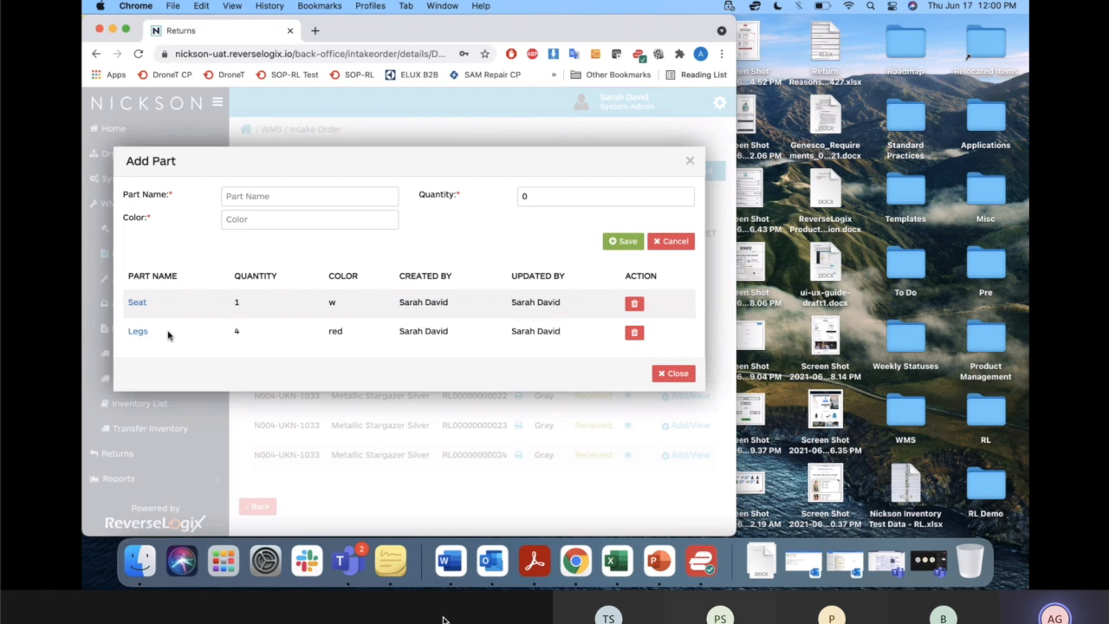
click(691, 161)
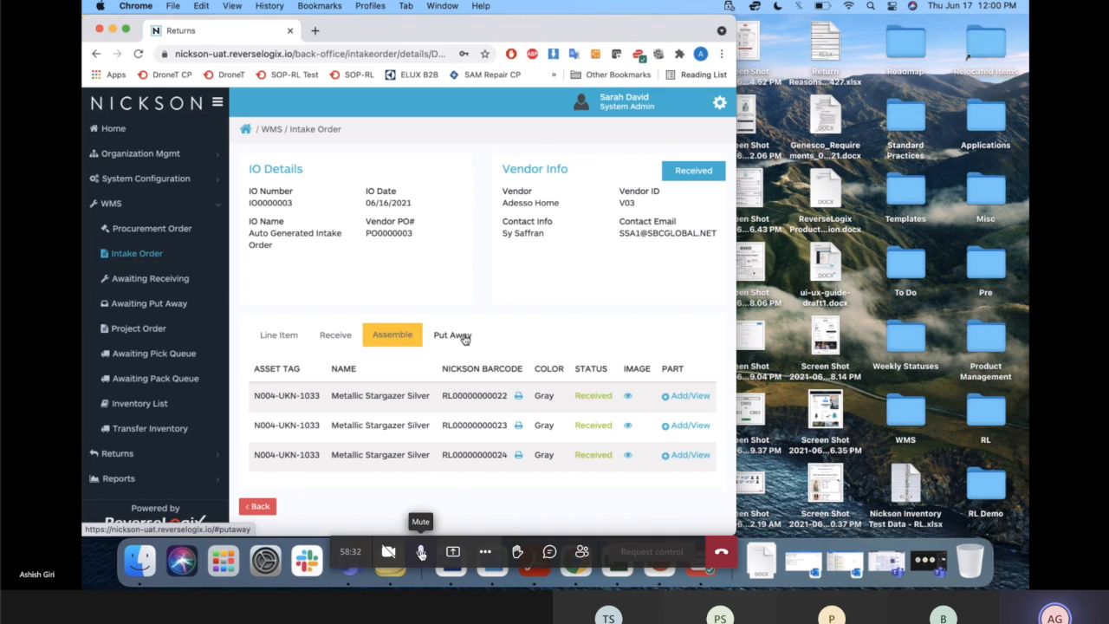
click(421, 552)
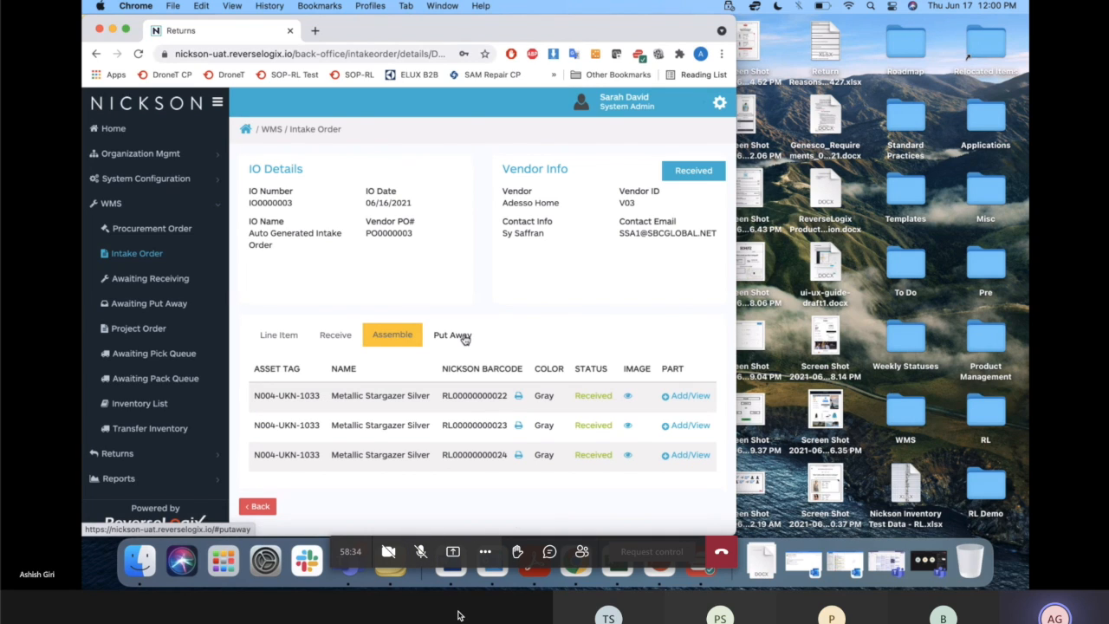